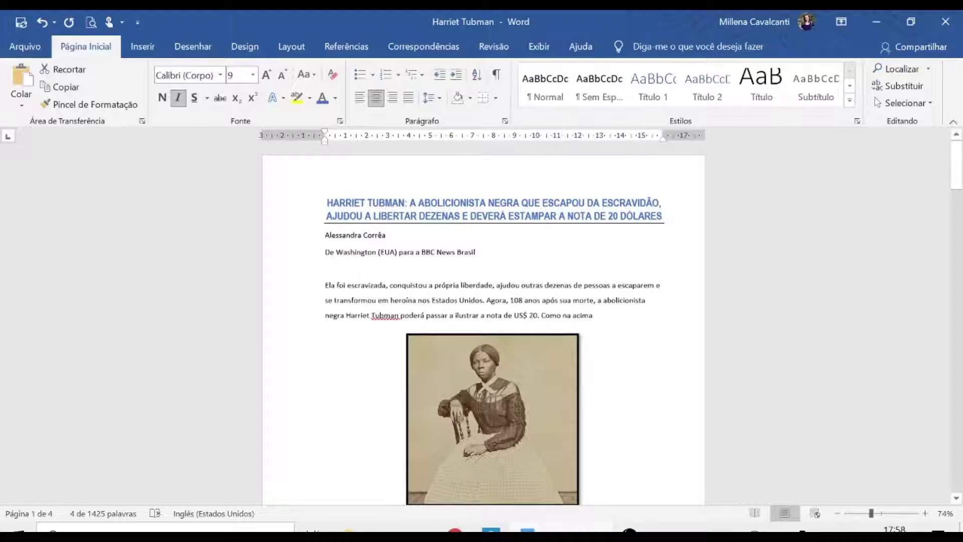
- Apply the Título 1 style to the article's two-line main title about Harriet Tubman
double_click(280, 207)
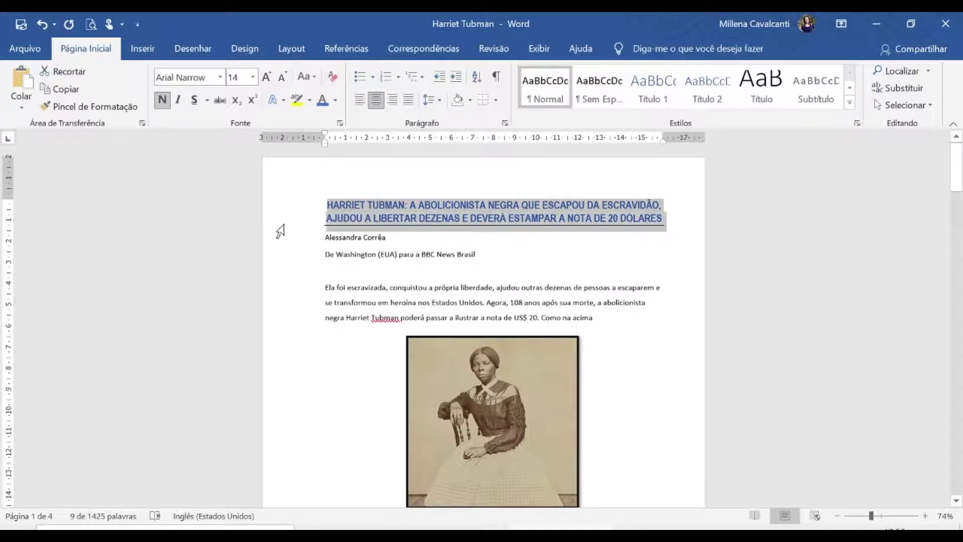
left_click(647, 90)
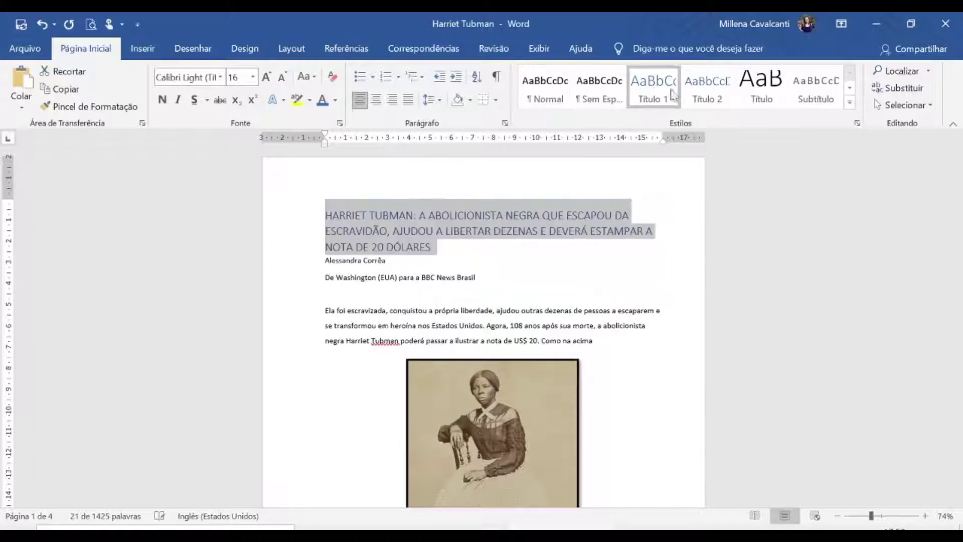
left_click(391, 260)
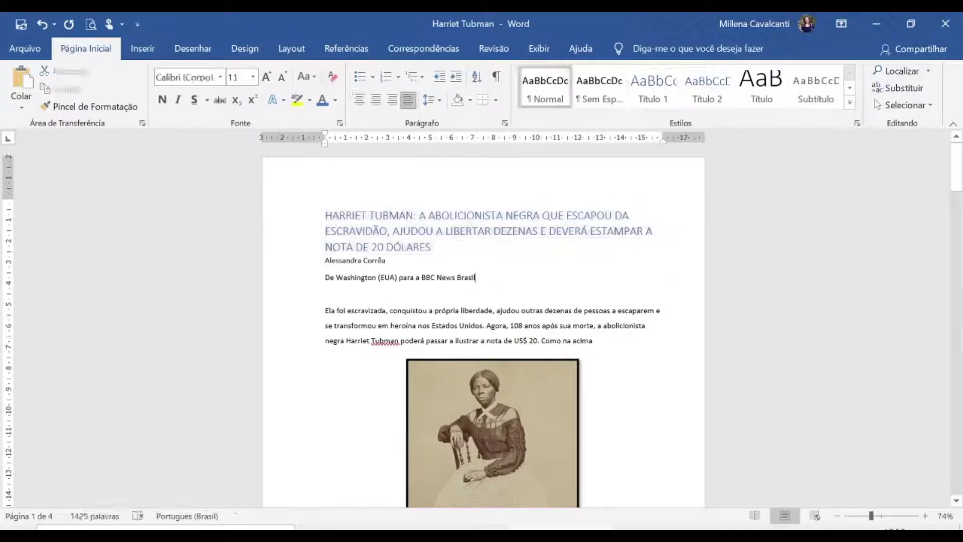
- Try the Título 2, Título, Título 3 and Título 4 styles on the article's main title
left_click(495, 216)
left_click(707, 90)
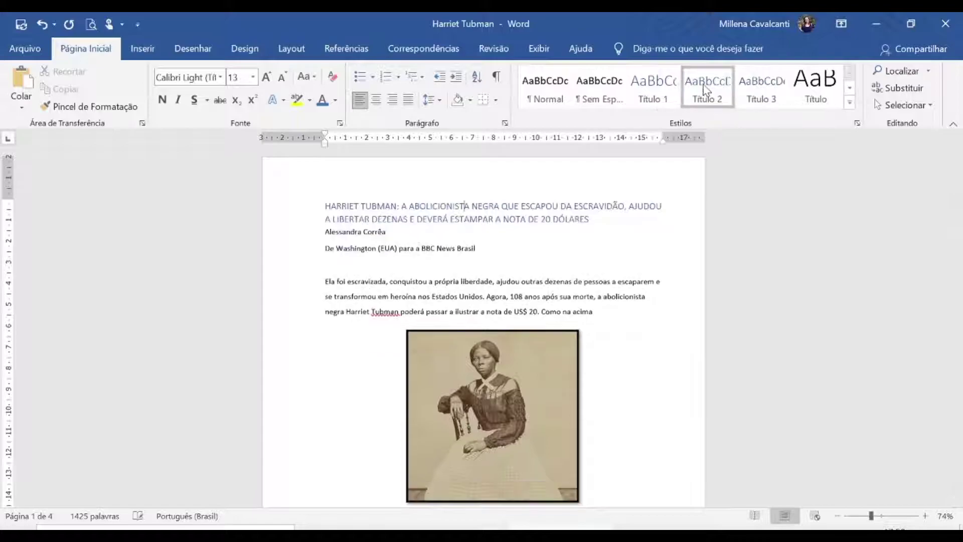
left_click(817, 87)
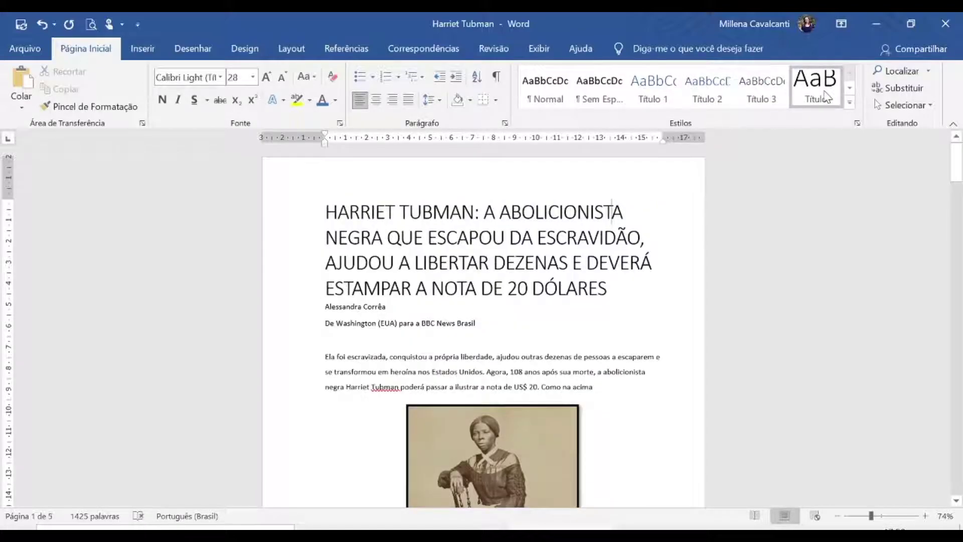
left_click(752, 93)
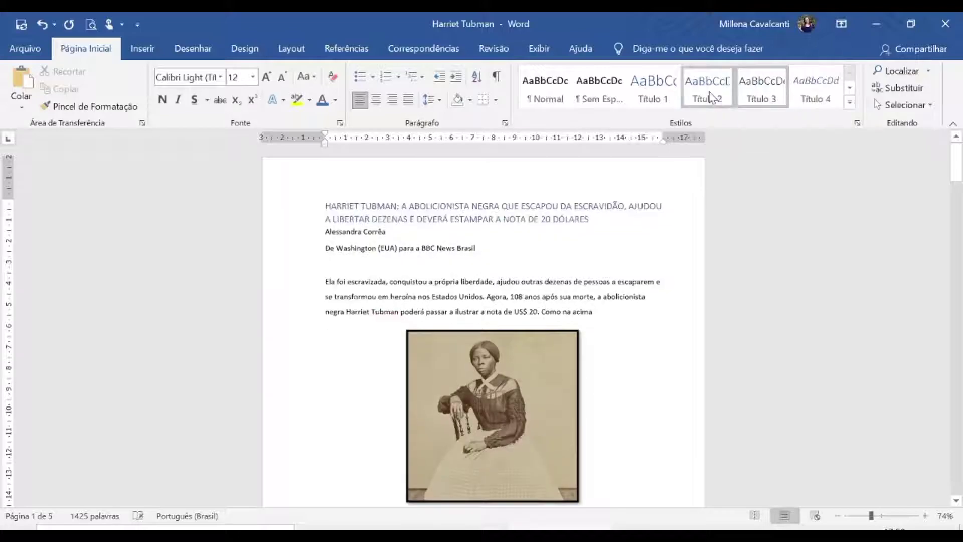
left_click(708, 93)
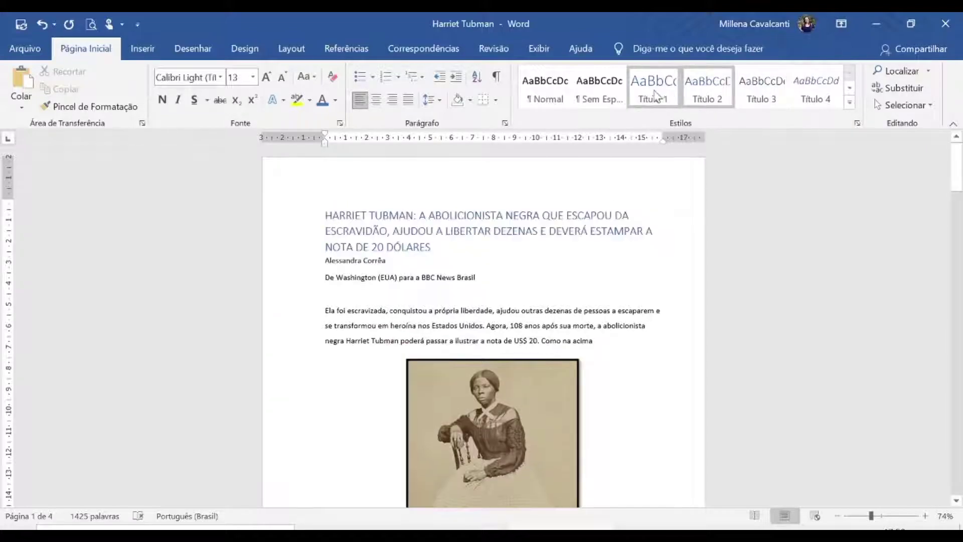
left_click(817, 88)
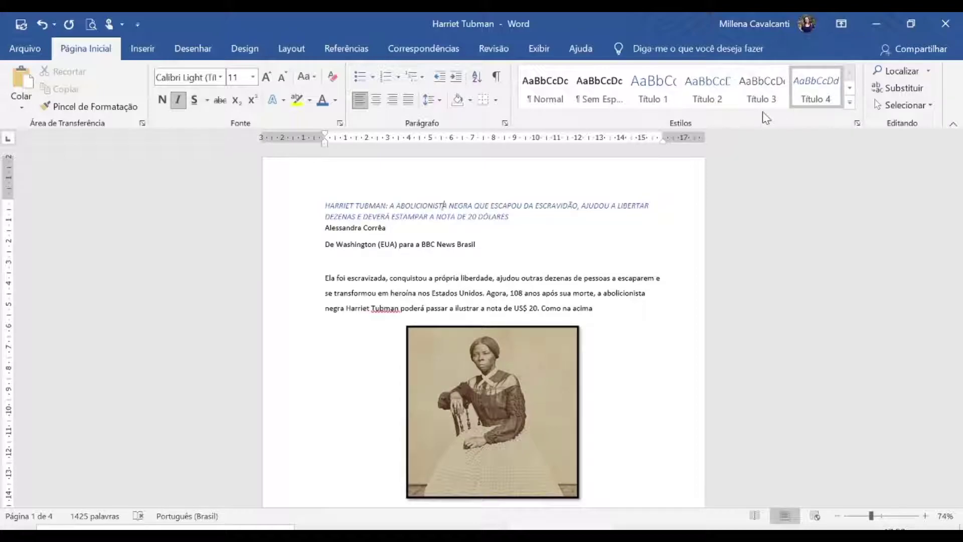
- Expand the full style gallery with the author line active and preview its styles without applying any
left_click(563, 234)
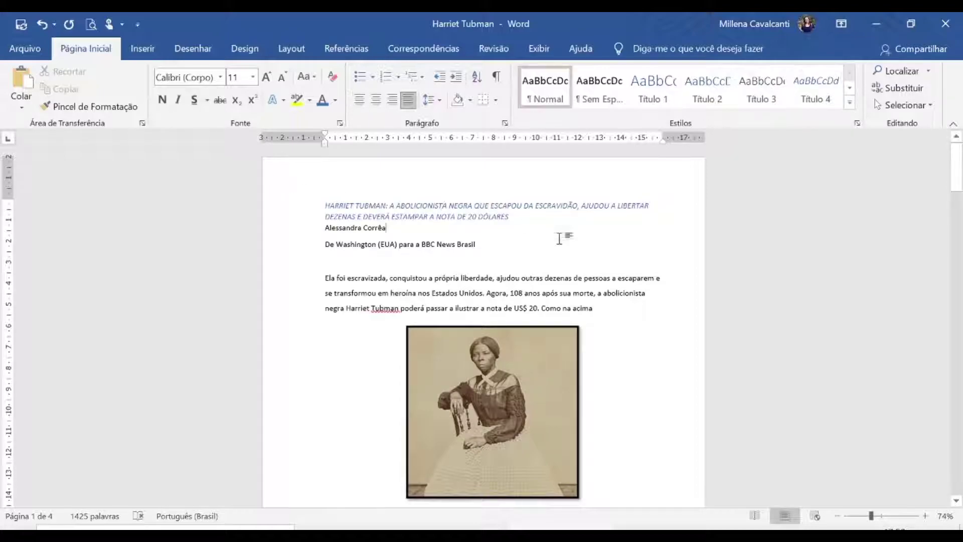
left_click(850, 102)
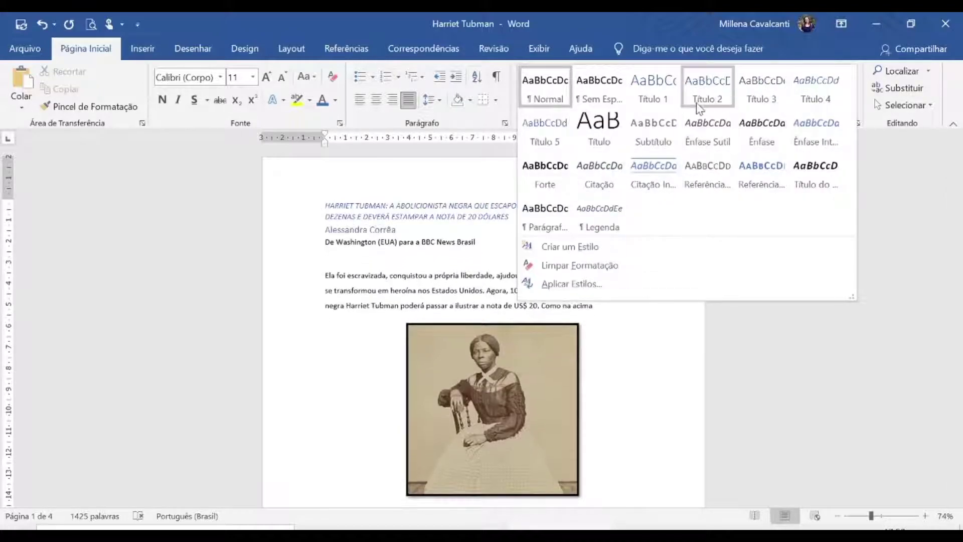
left_click(417, 207)
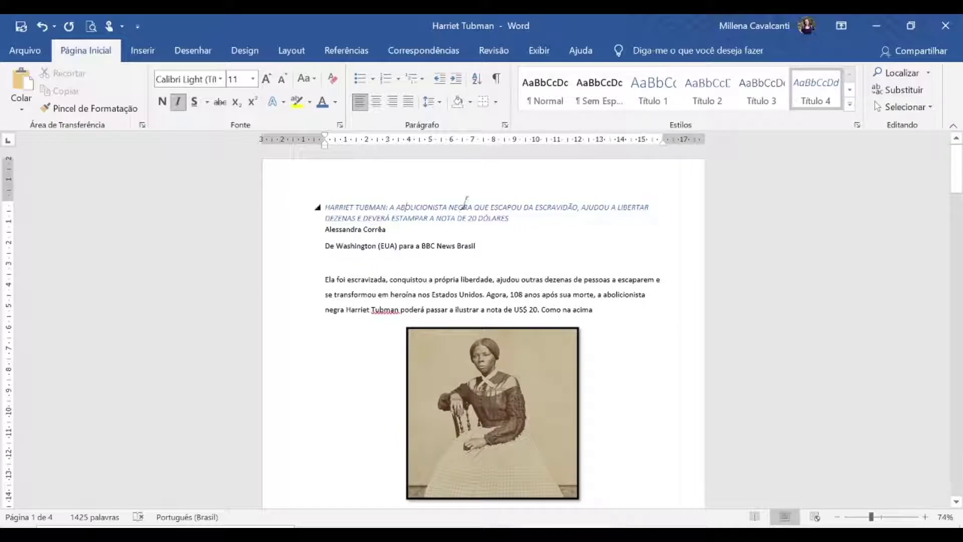
left_click_drag(295, 210, 289, 324)
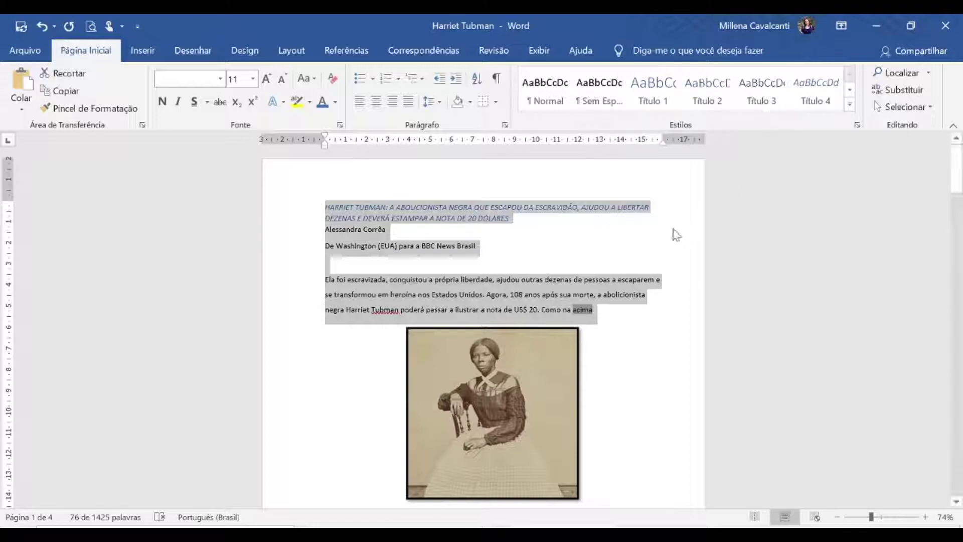
left_click(658, 240)
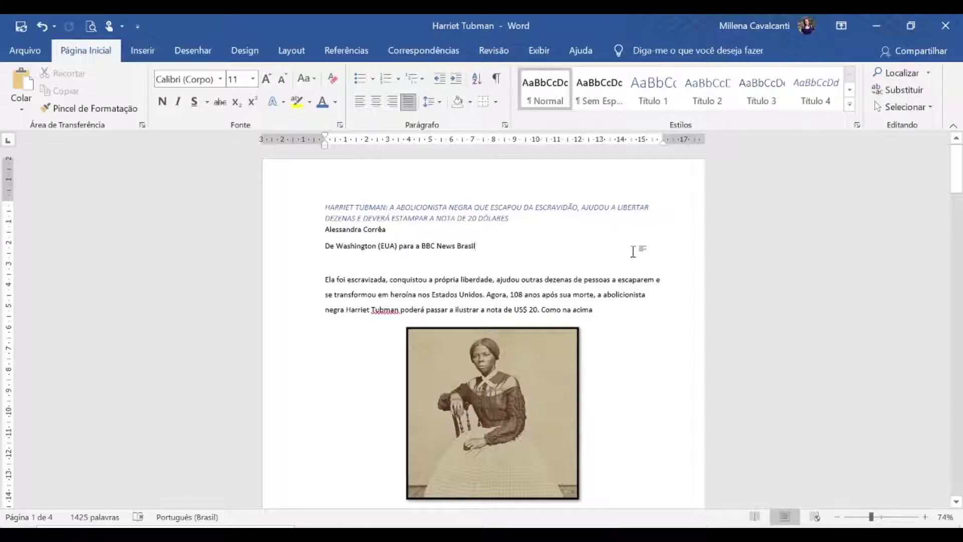
- Reset the whole document's text to the Normal style
key("ctrl+t")
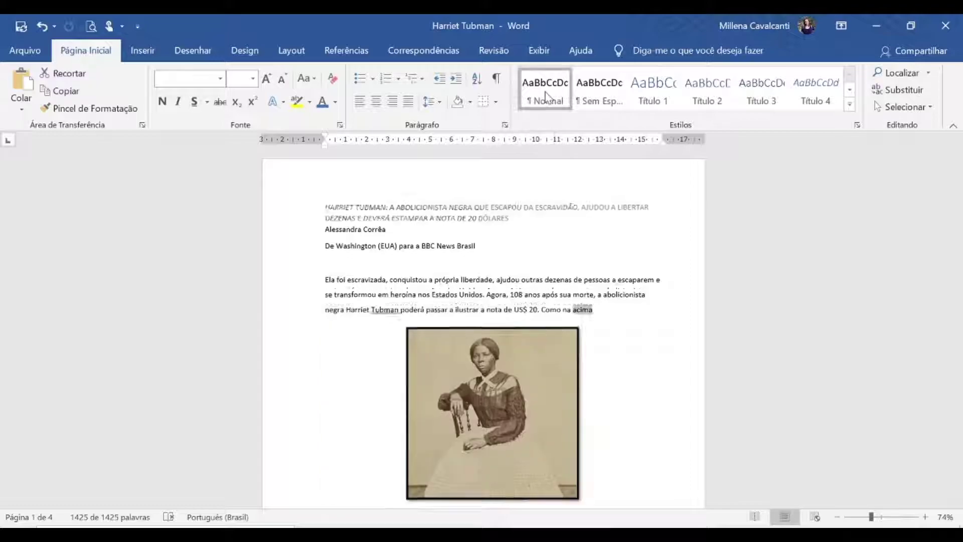
left_click(545, 94)
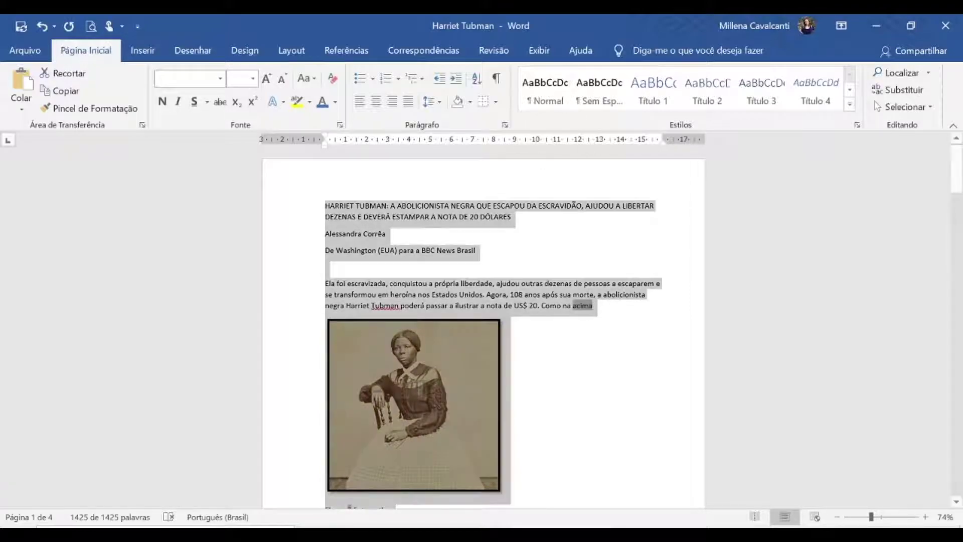
left_click(528, 295)
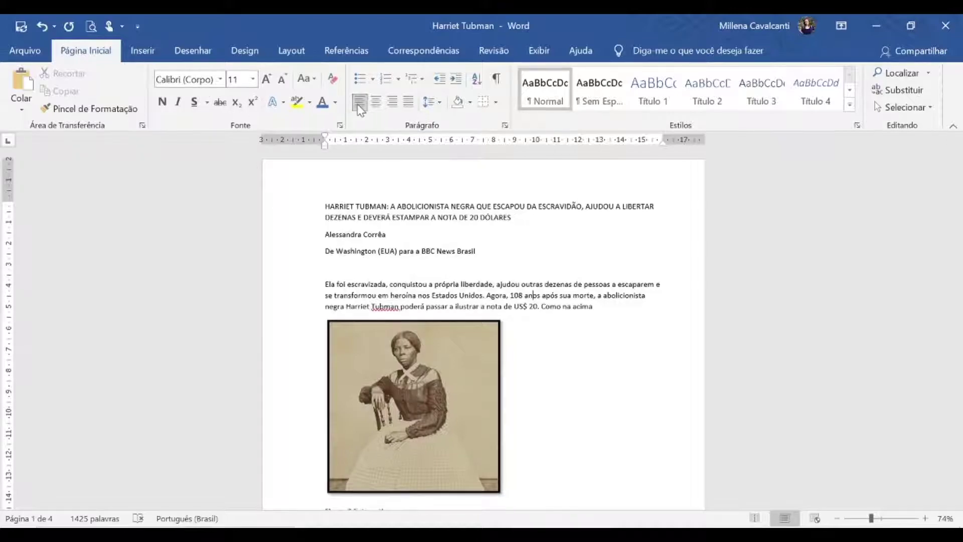
- Apply the Título 1 style to the article's main title and to the "Escravidão" heading
double_click(295, 213)
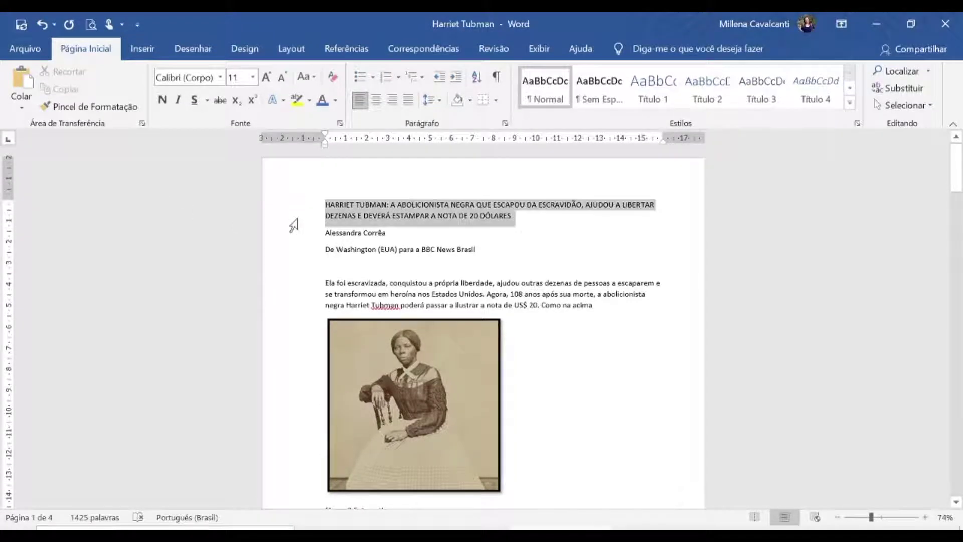
left_click(653, 86)
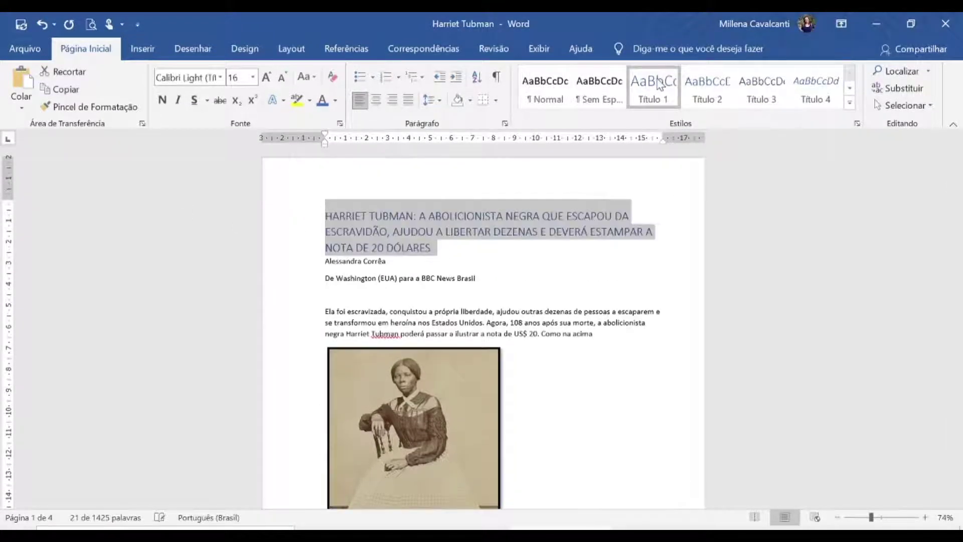
scroll(483, 331, "down", 15)
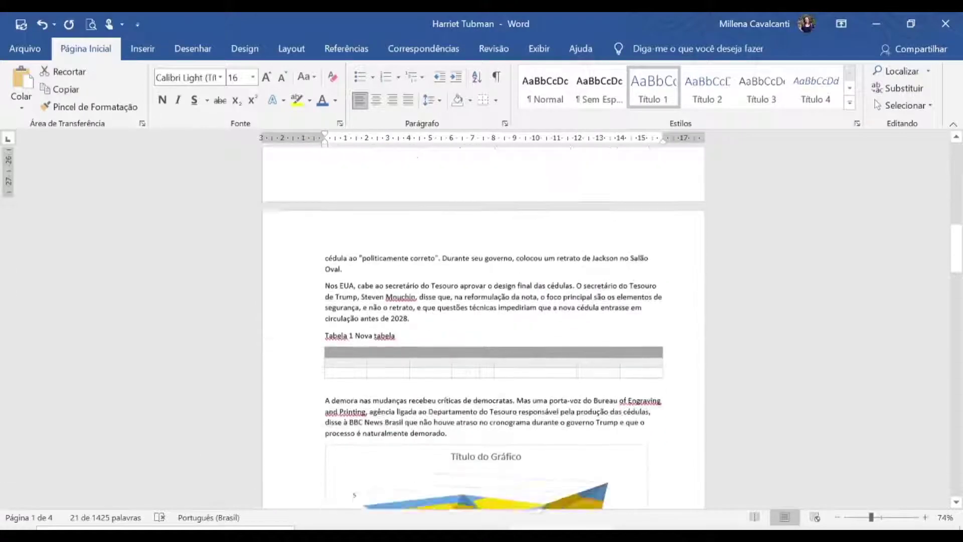
scroll(483, 326, "down", 8)
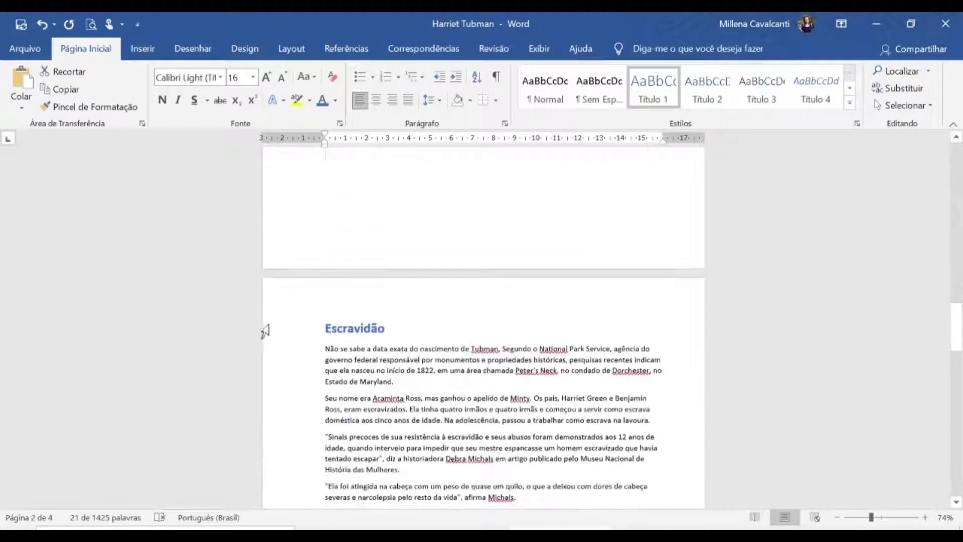
left_click(285, 334)
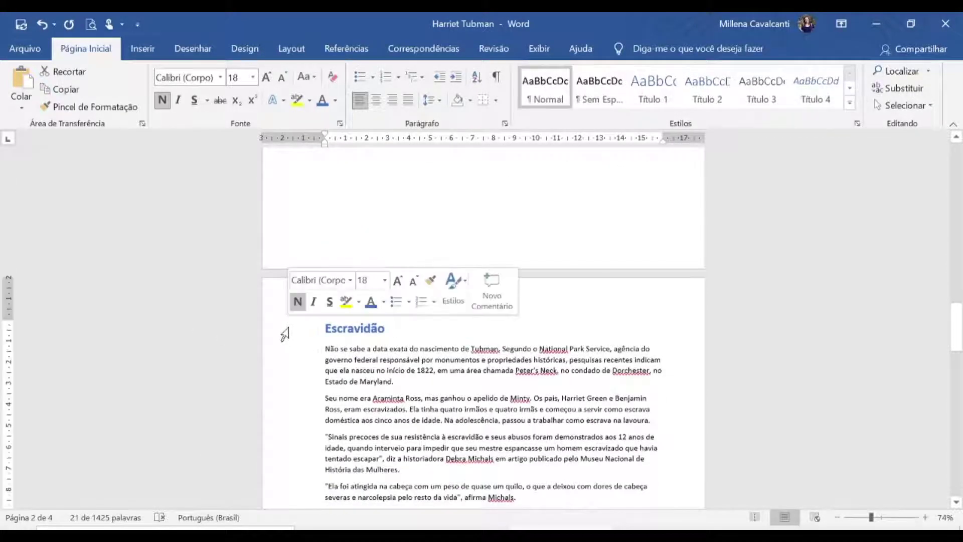
left_click(652, 85)
- Apply the Título 1 style to the "Liberdade" heading
scroll(483, 326, "down", 15)
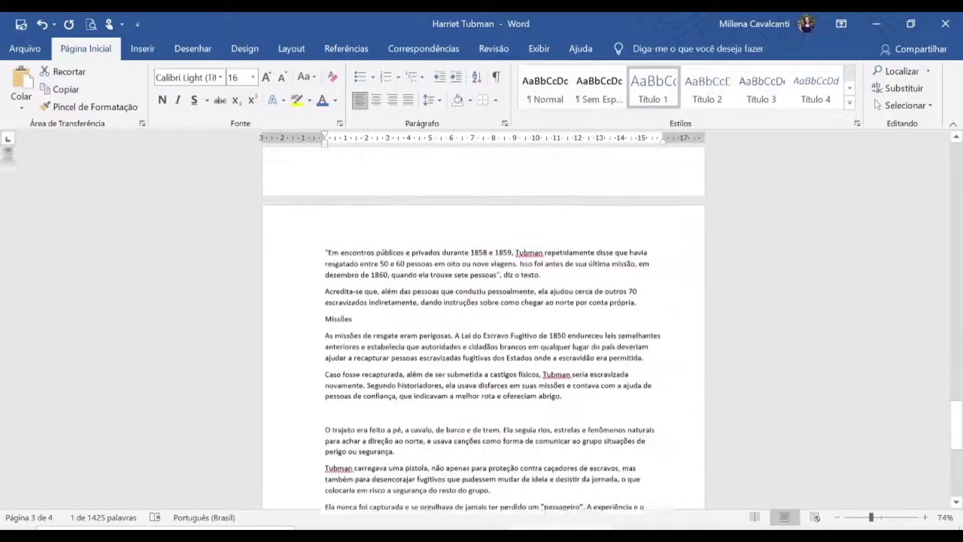
scroll(483, 326, "down", 3)
scroll(483, 326, "up", 5)
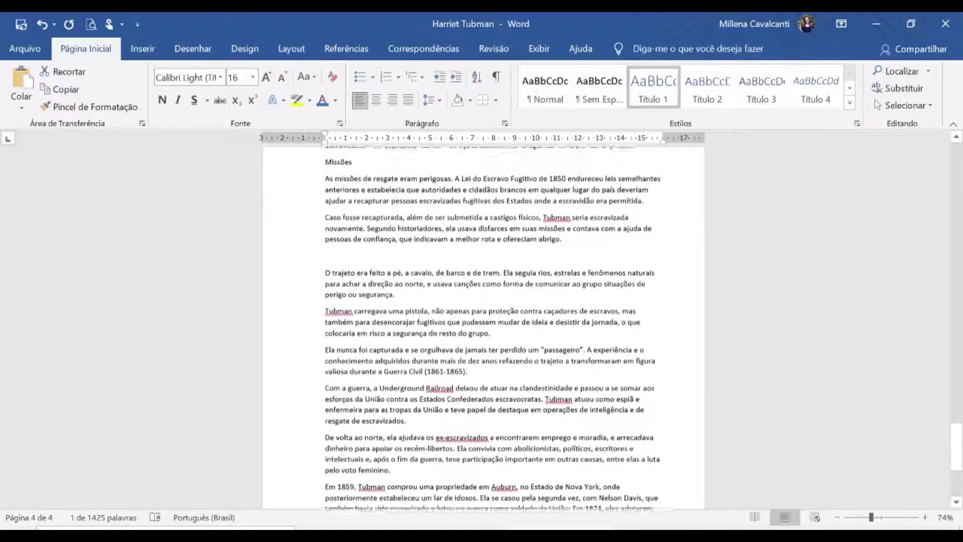
scroll(262, 243, "up", 2)
left_click(263, 239)
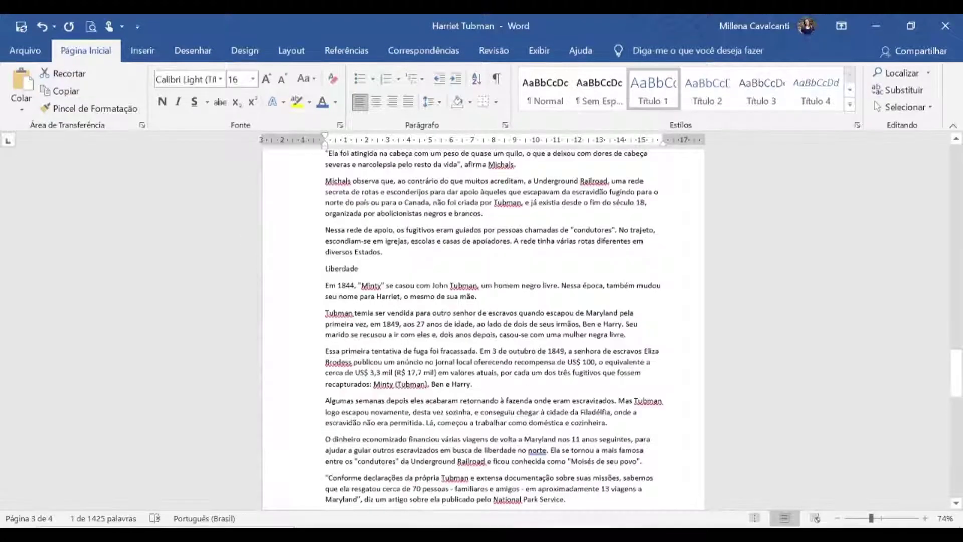
left_click(300, 271)
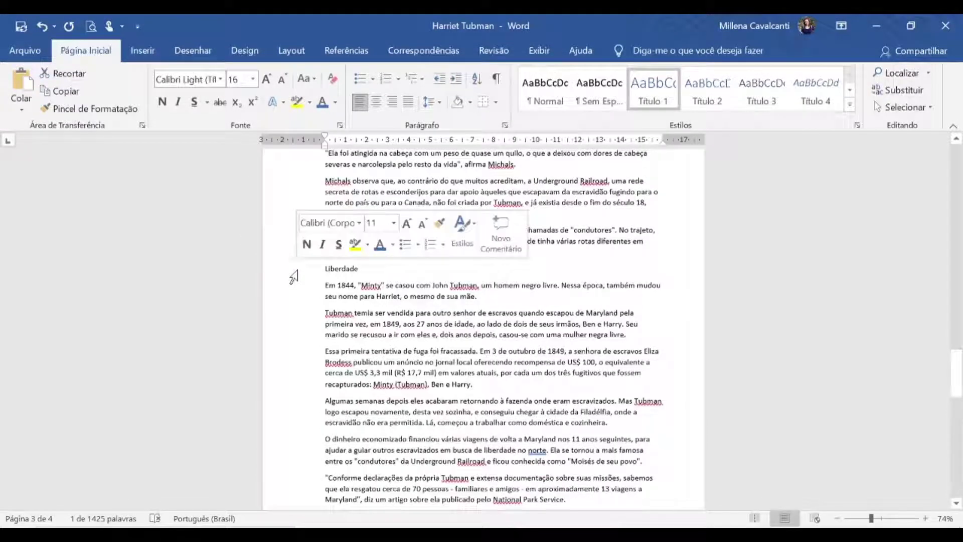
left_click(654, 89)
left_click(531, 298)
- Return to the main title on the first page and open the Título 1 style for modification, keeping the title text in view
scroll(532, 298, "up", 20)
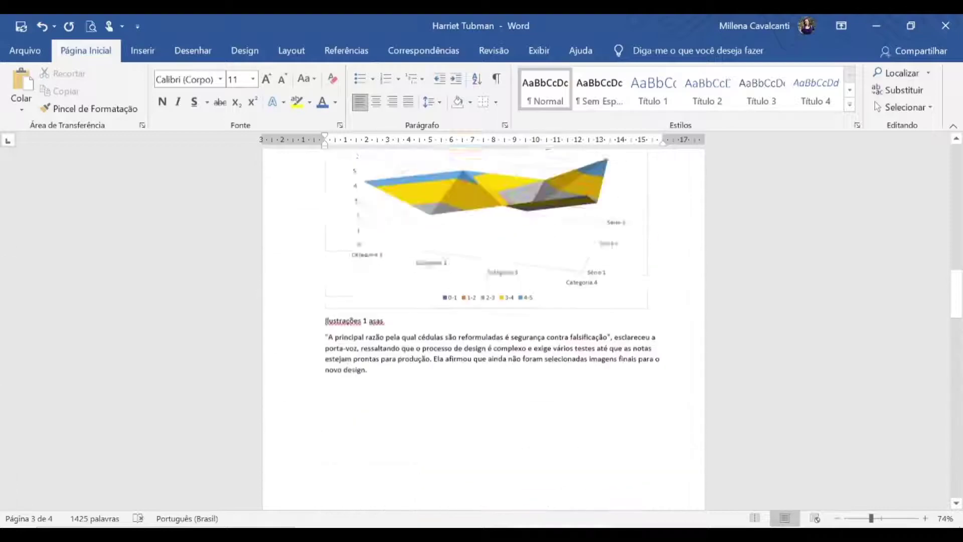
scroll(483, 328, "up", 15)
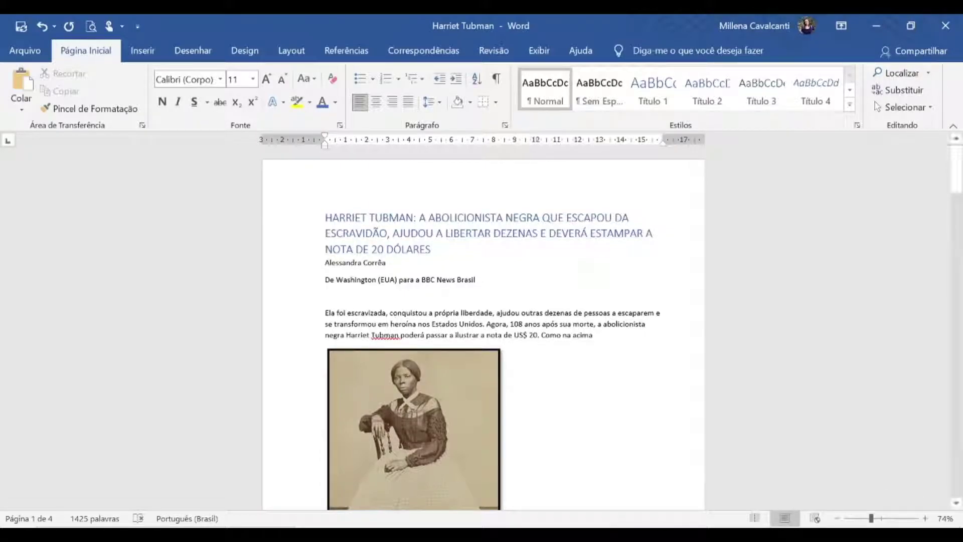
left_click(575, 234)
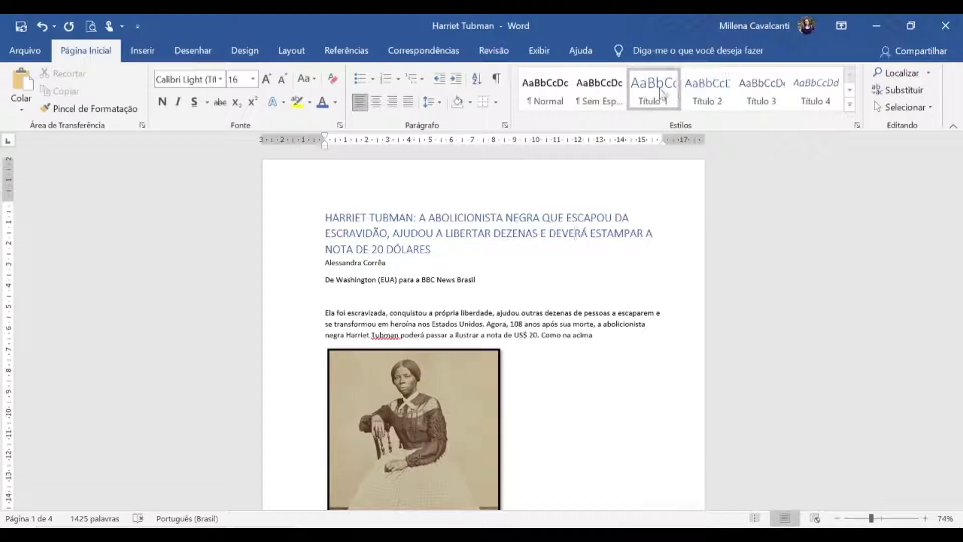
scroll(650, 101, "up", 7)
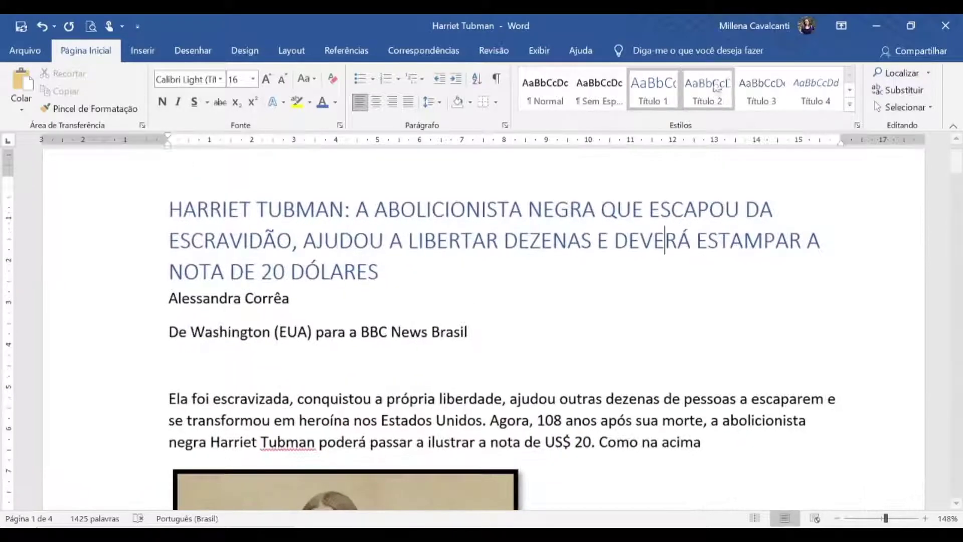
right_click(649, 95)
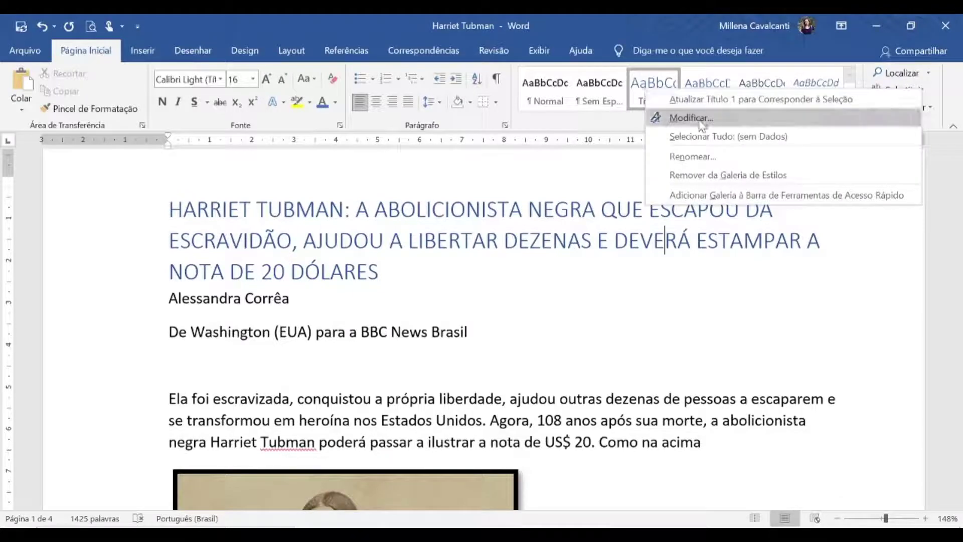
left_click(655, 119)
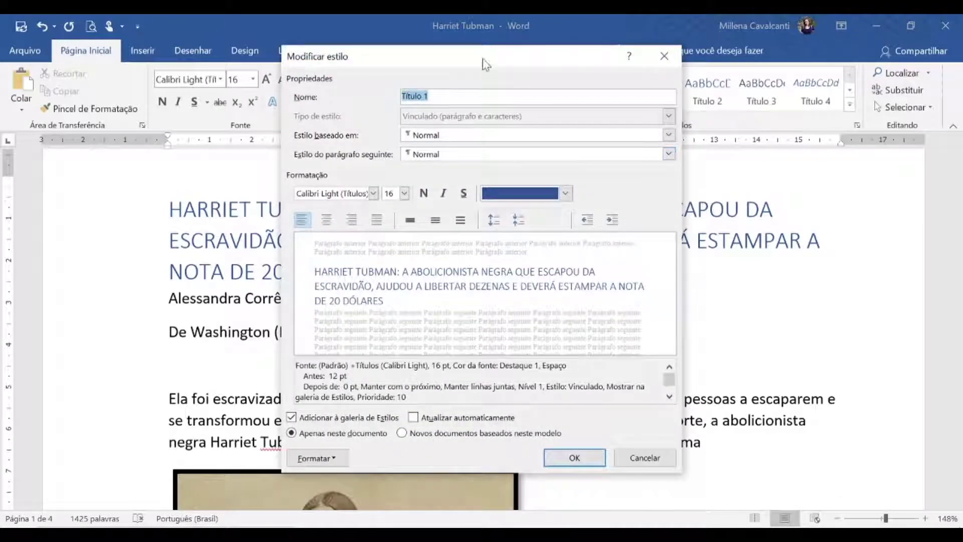
left_click_drag(486, 64, 695, 80)
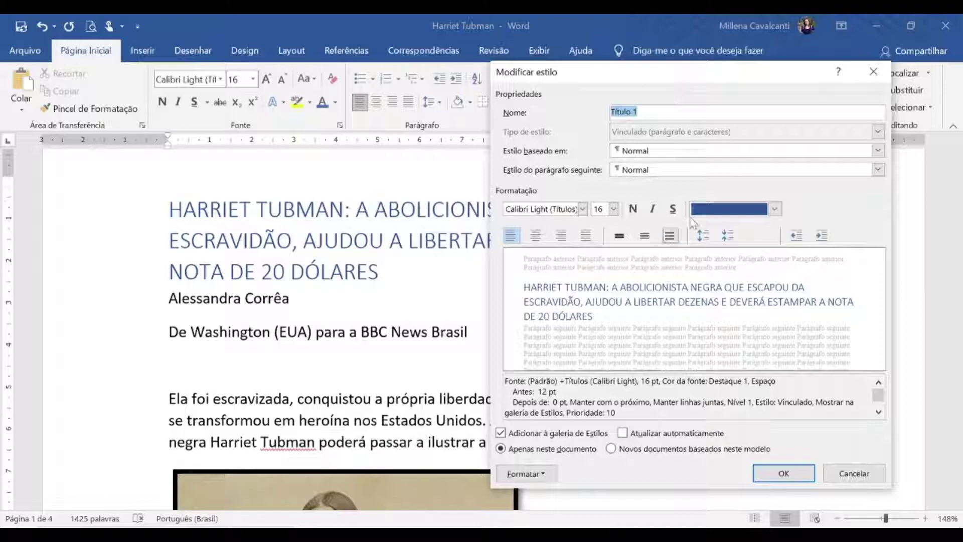
- Format the Título 1 style as Arial Narrow, size 20, bold, black from the theme colours, and centred
left_click(583, 209)
left_click(557, 260)
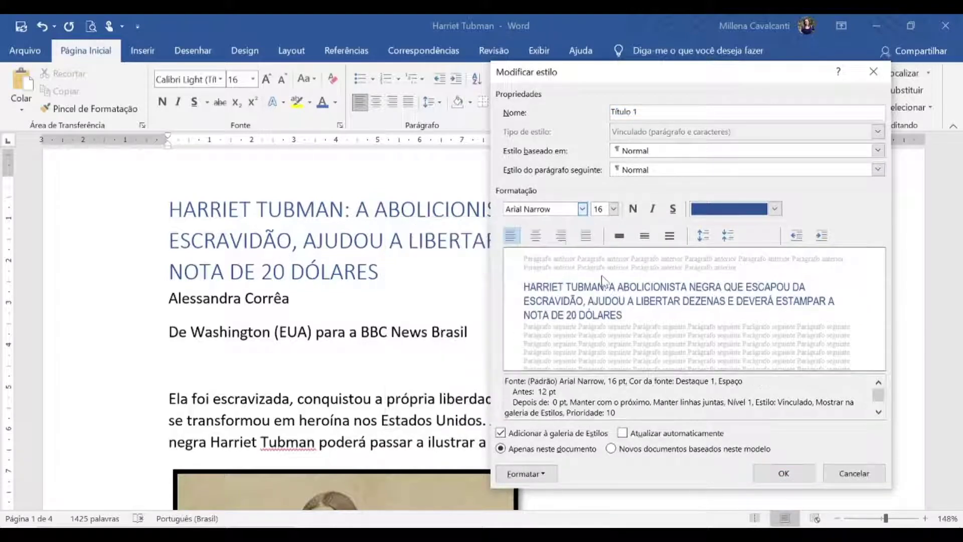
left_click(615, 209)
left_click(602, 304)
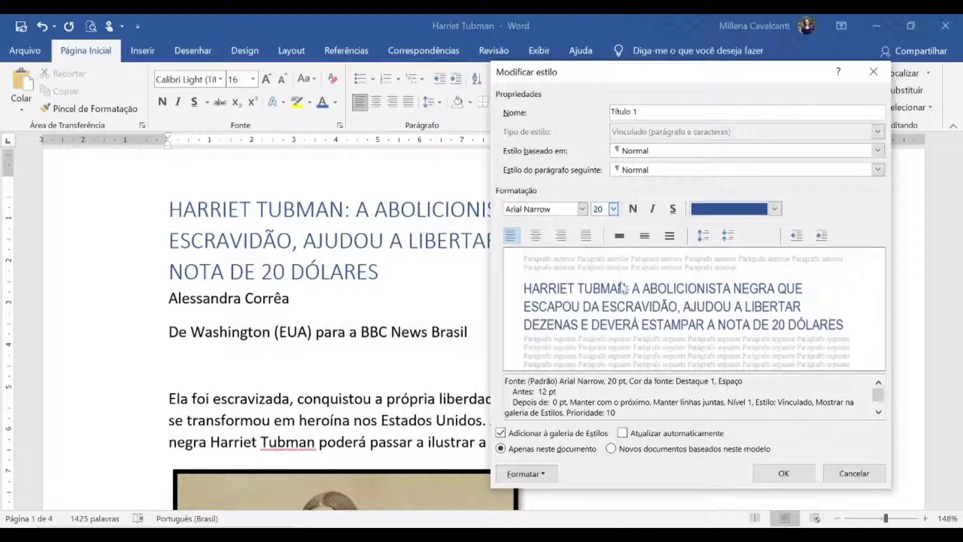
left_click(634, 211)
left_click(775, 209)
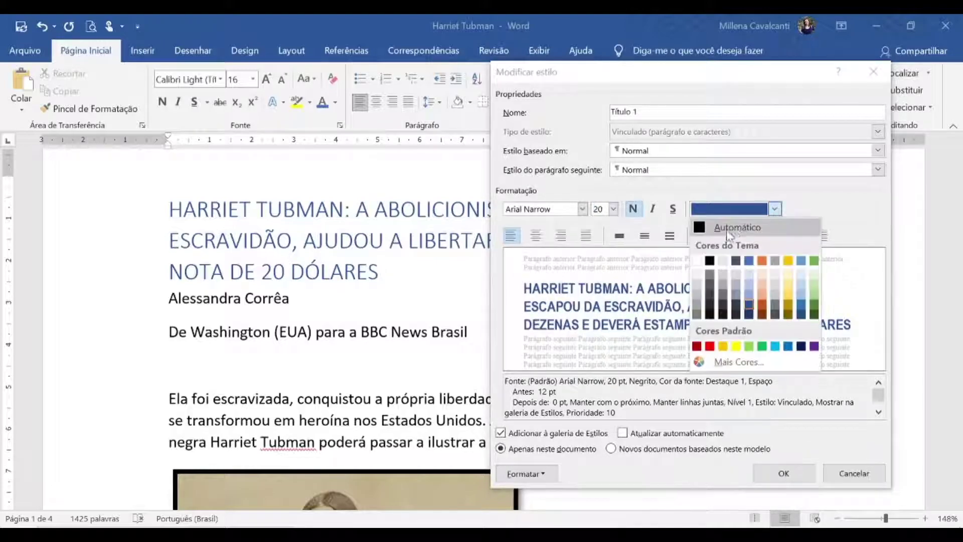
left_click(708, 262)
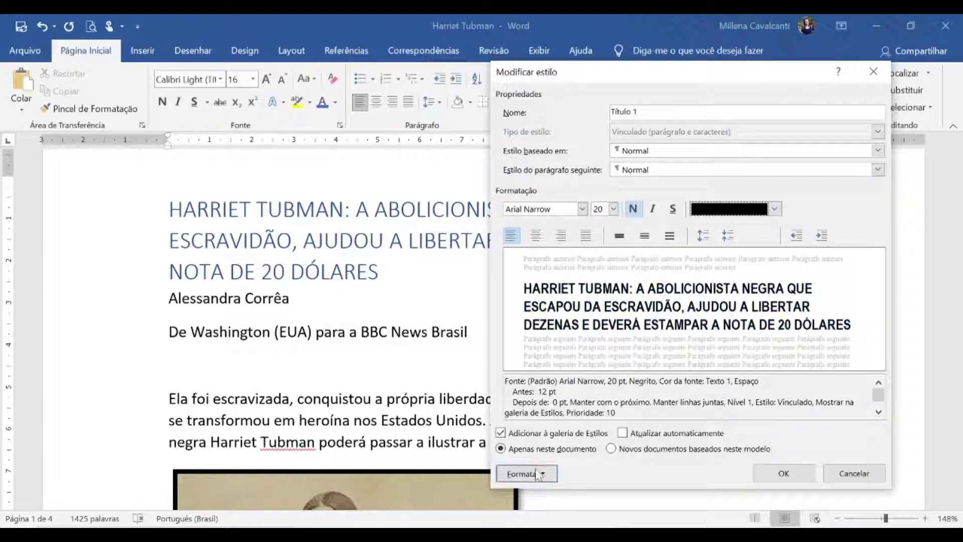
left_click(537, 238)
- In the Título 1 style's paragraph settings, turn on the page break before option (Quebrar página antes)
left_click(526, 473)
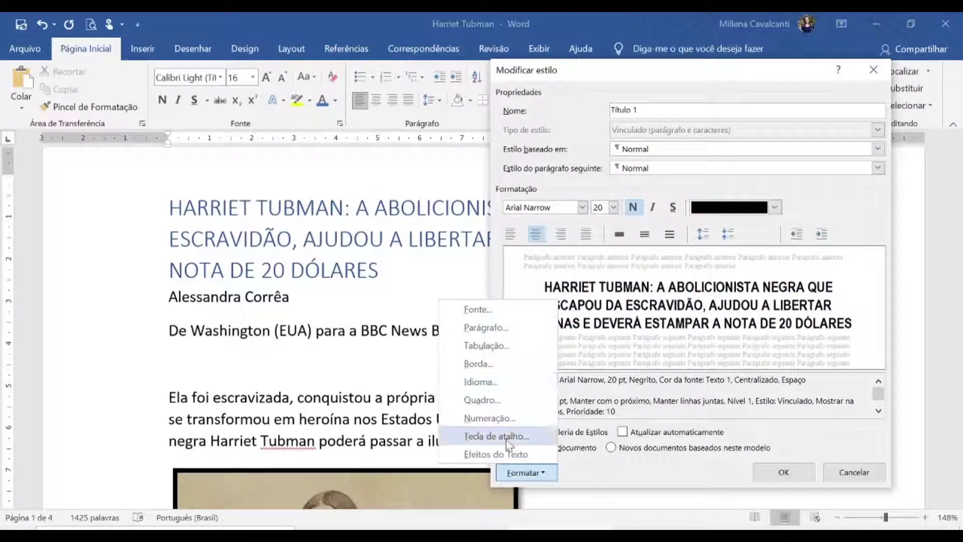
left_click(485, 327)
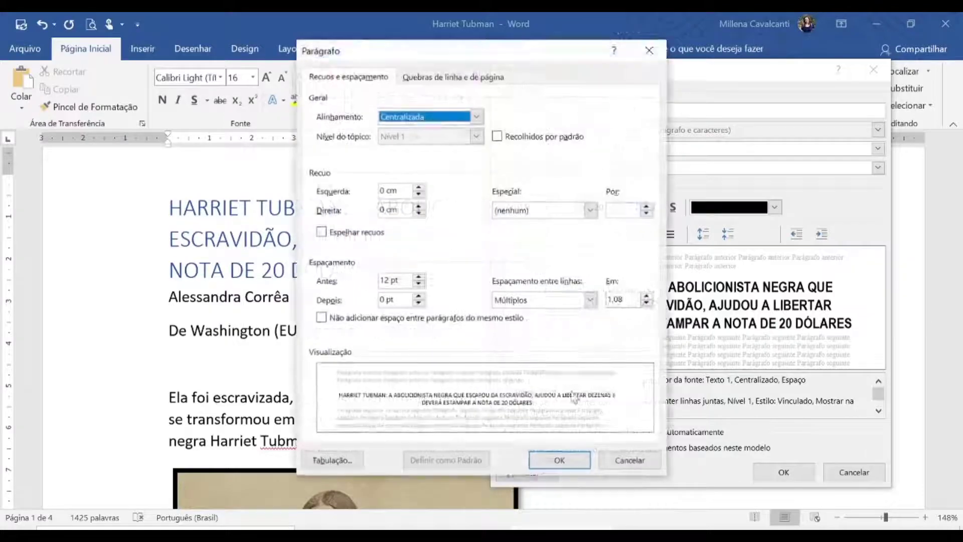
left_click(432, 77)
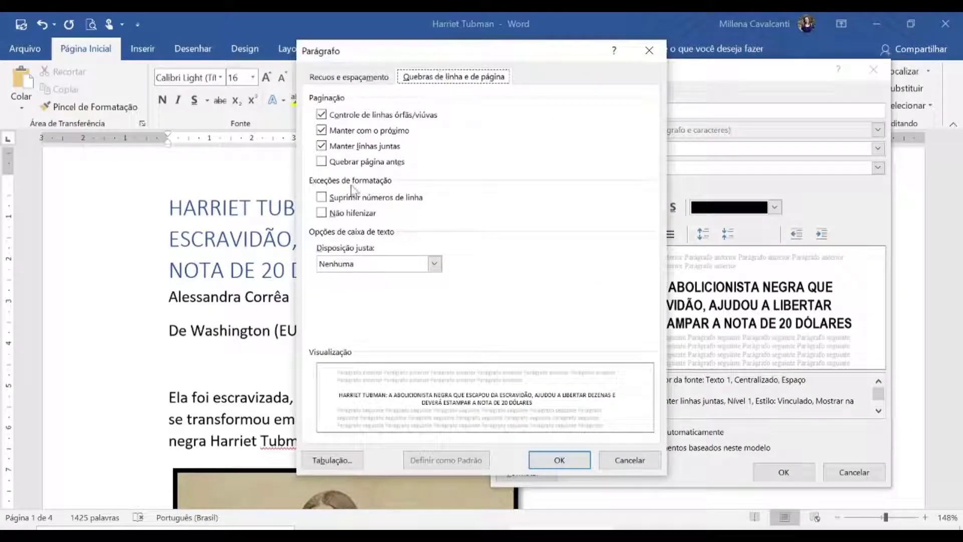
left_click(322, 163)
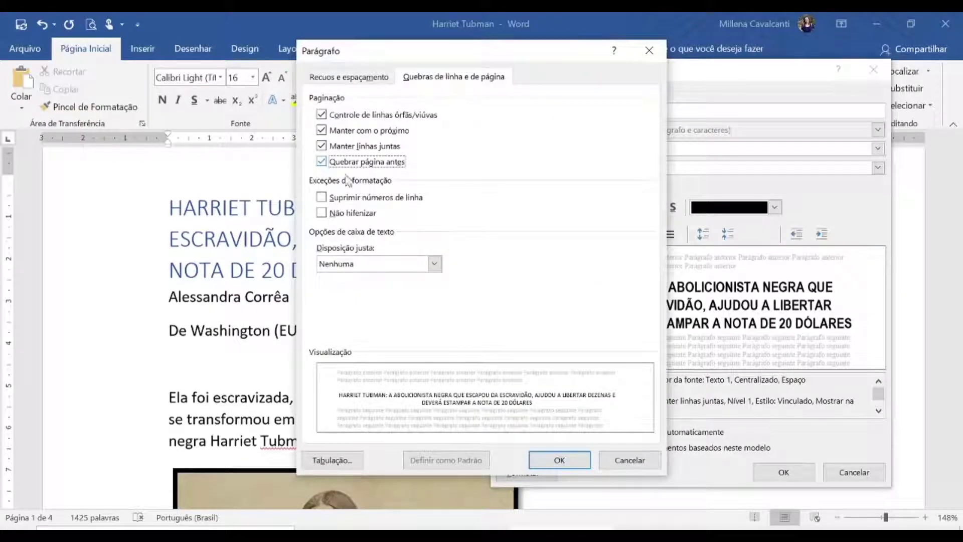
- Give Título 1 24 pt spacing after and Simples line spacing, and save the style with automatic updating enabled
left_click(362, 86)
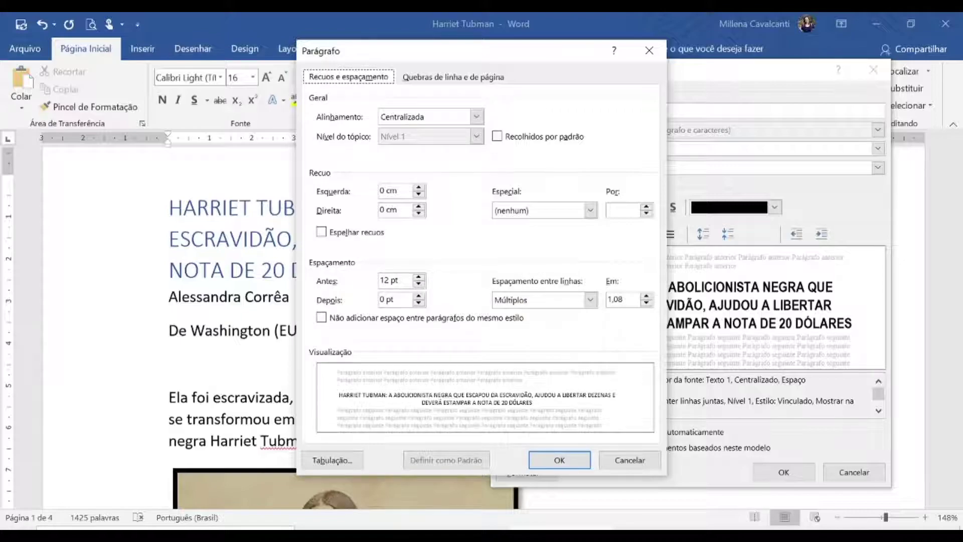
left_click(418, 297)
left_click(418, 296)
left_click(418, 297)
left_click(418, 297)
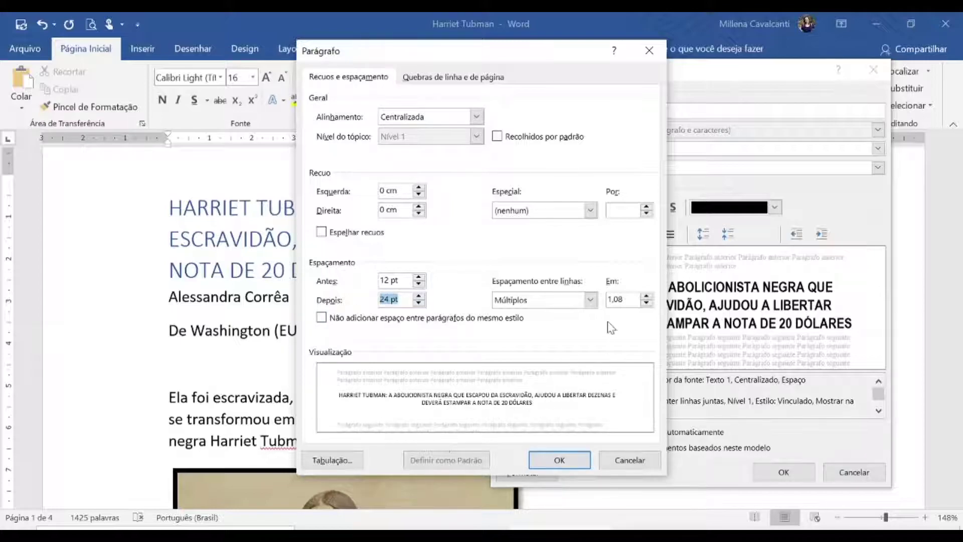
left_click(590, 300)
left_click(532, 312)
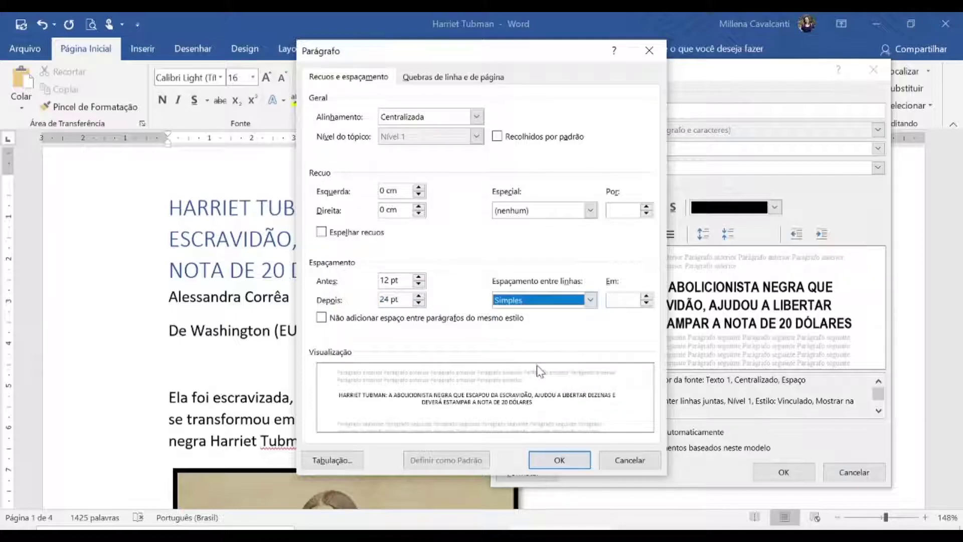
left_click(559, 459)
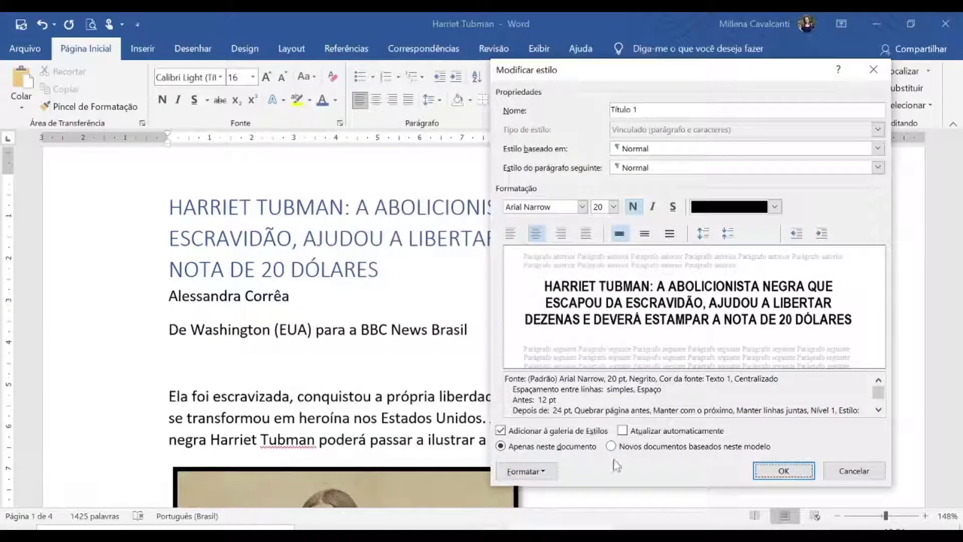
left_click(623, 431)
left_click(783, 470)
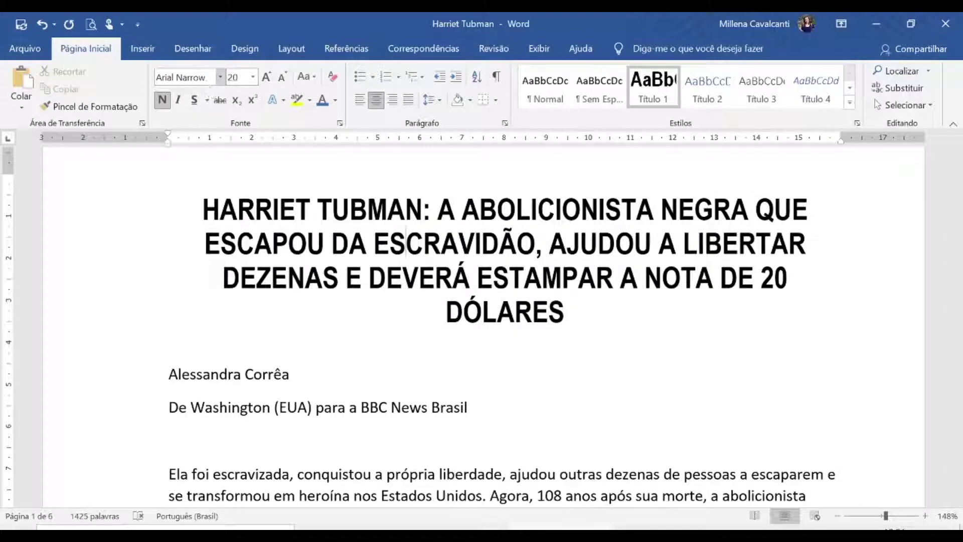
- Check how the Título 1 headings look throughout the article, from Escravidão through Liberdade and Missões, and return to the main title
scroll(406, 244, "down", 20)
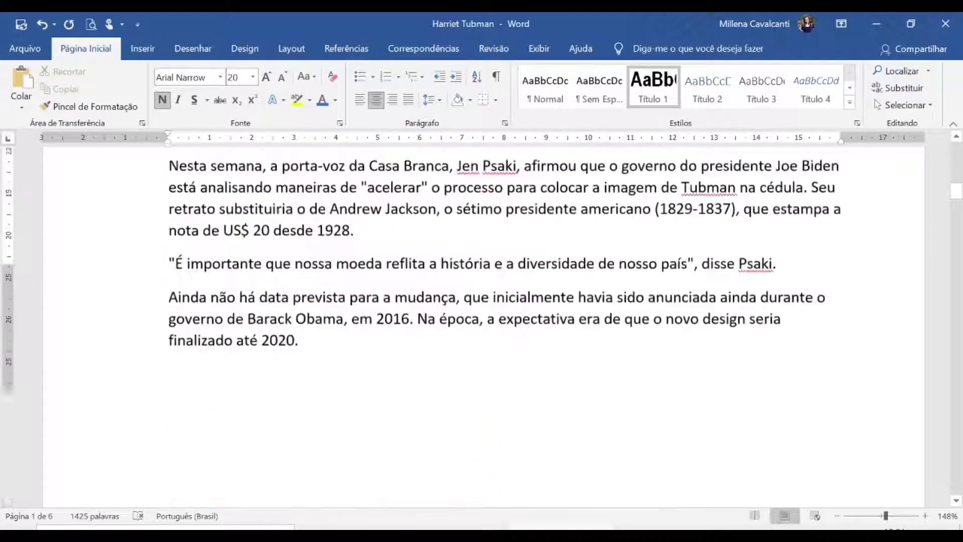
scroll(484, 326, "down", 15)
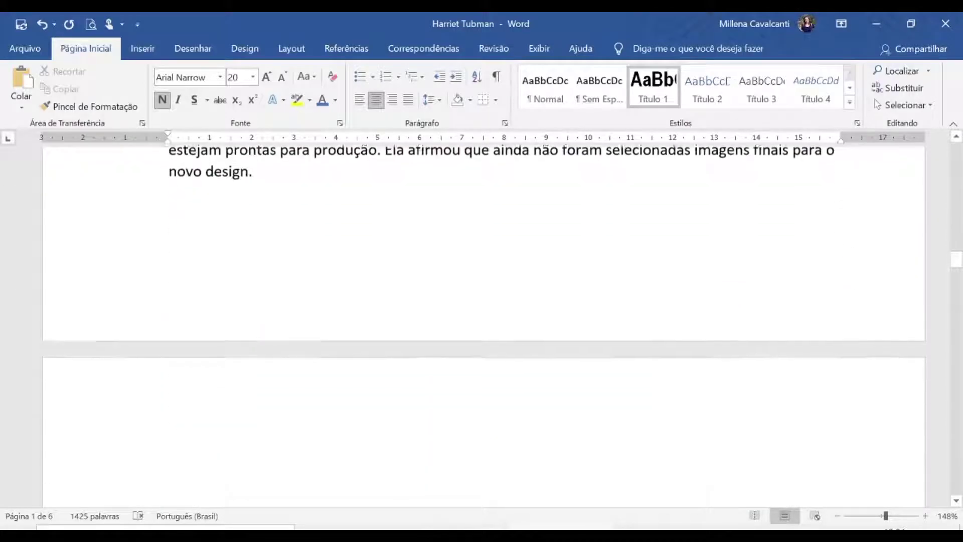
scroll(506, 246, "down", 5)
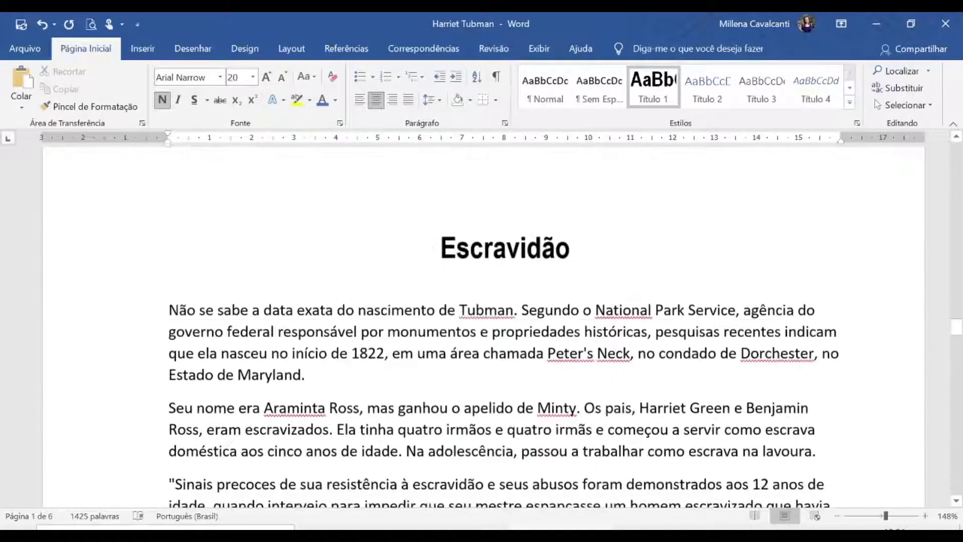
left_click(506, 246)
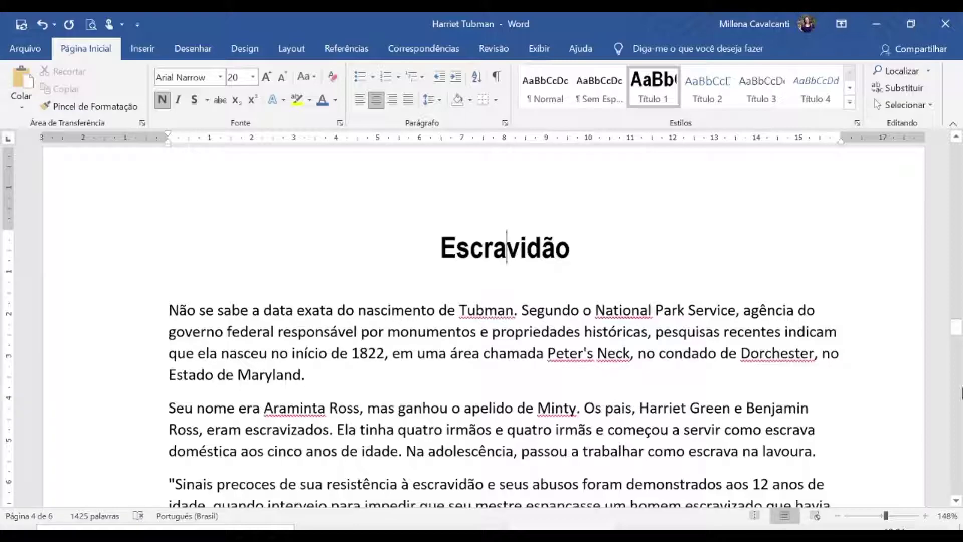
scroll(506, 246, "down", 7)
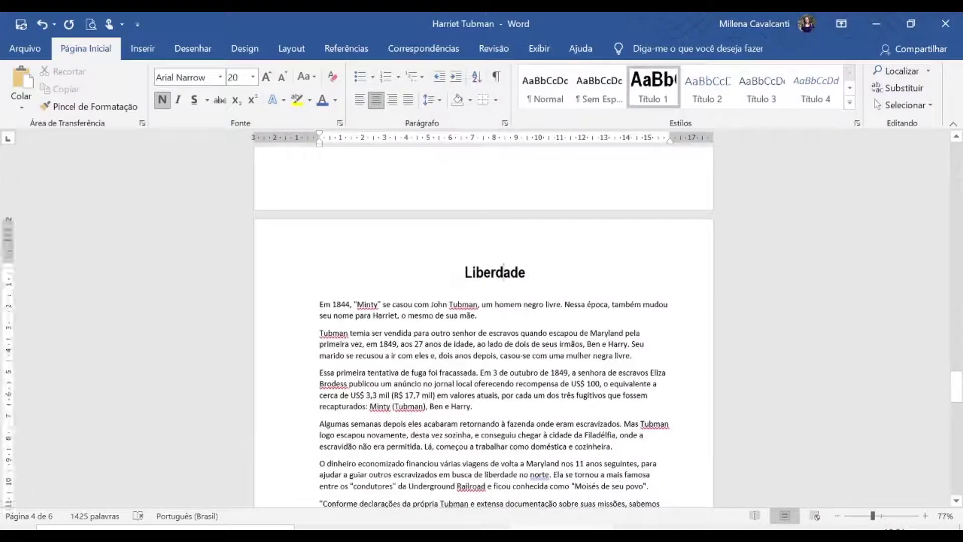
scroll(503, 271, "down", 10)
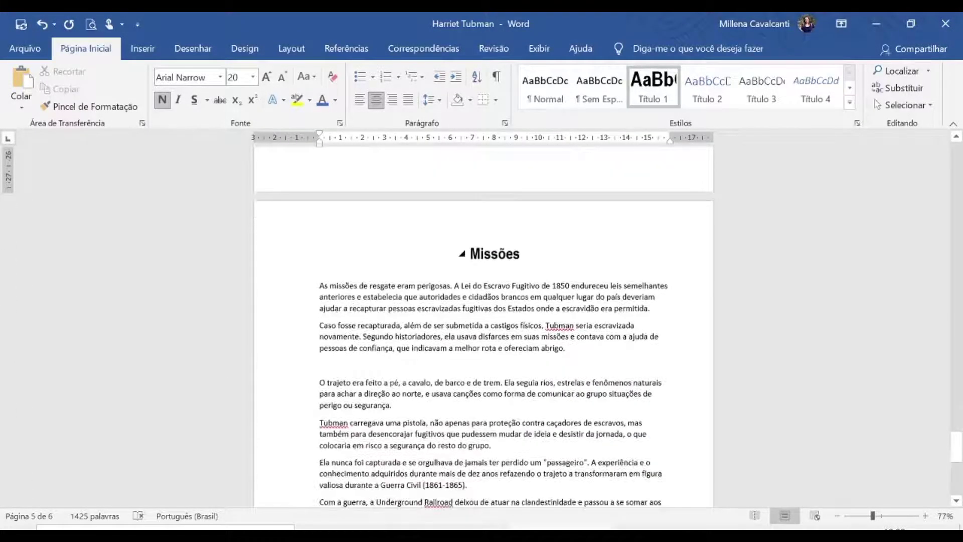
scroll(504, 271, "down", 7)
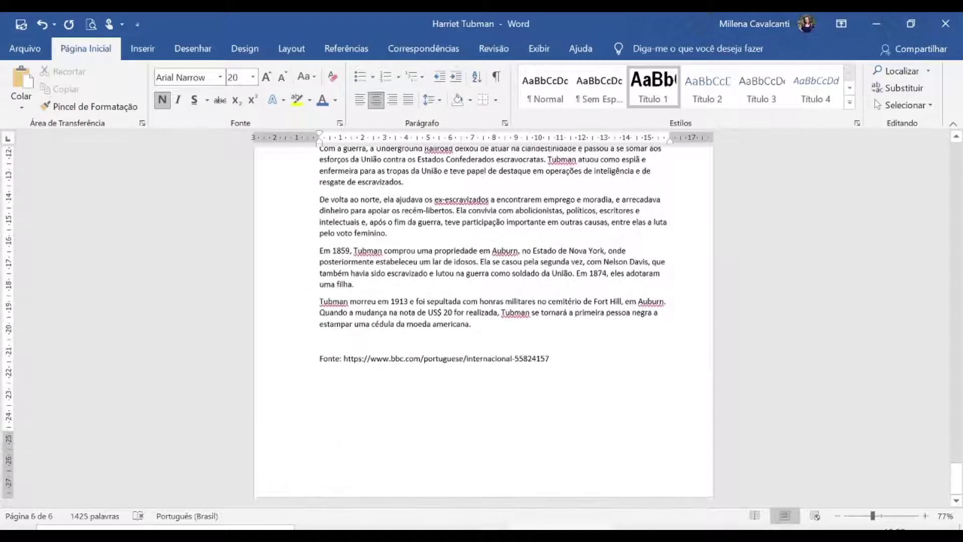
scroll(484, 321, "up", 15)
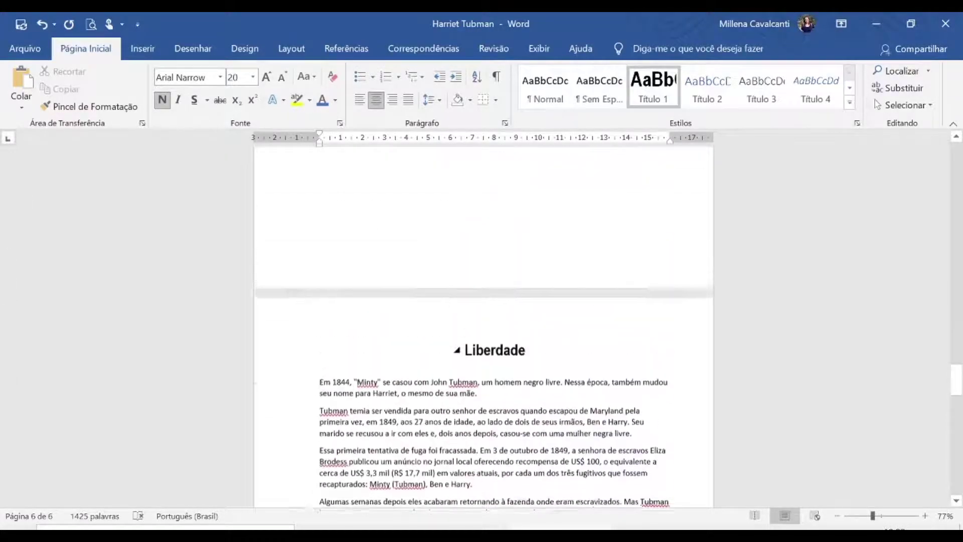
scroll(480, 348, "up", 15)
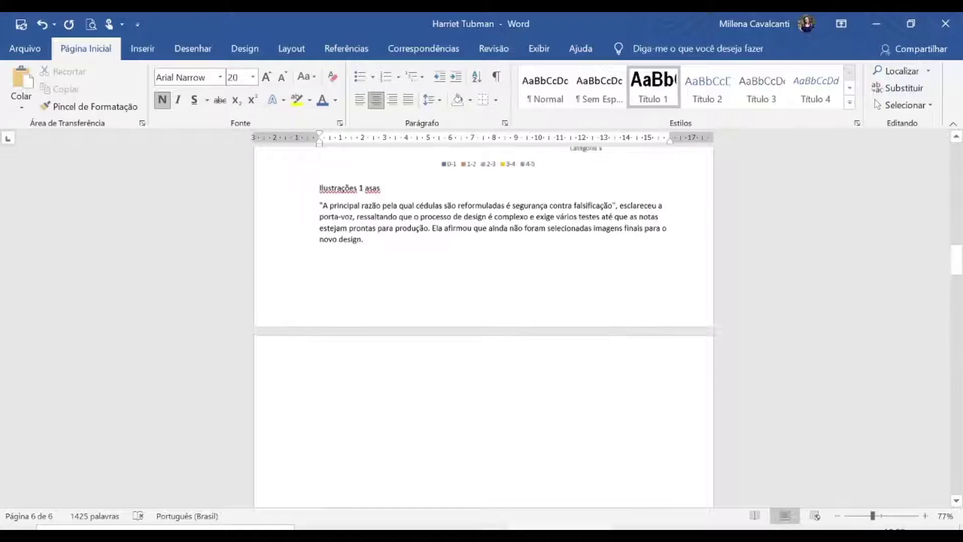
scroll(484, 351, "up", 10)
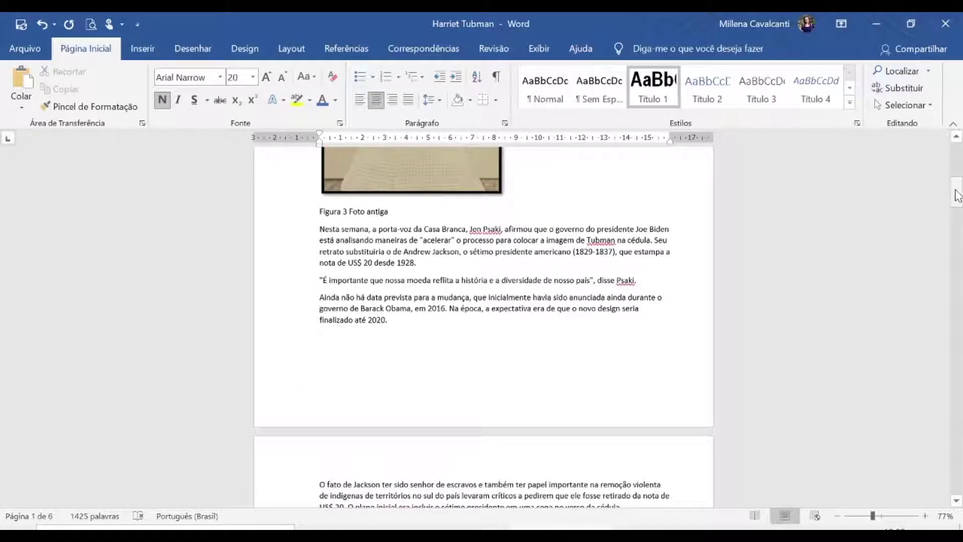
left_click_drag(957, 196, 957, 160)
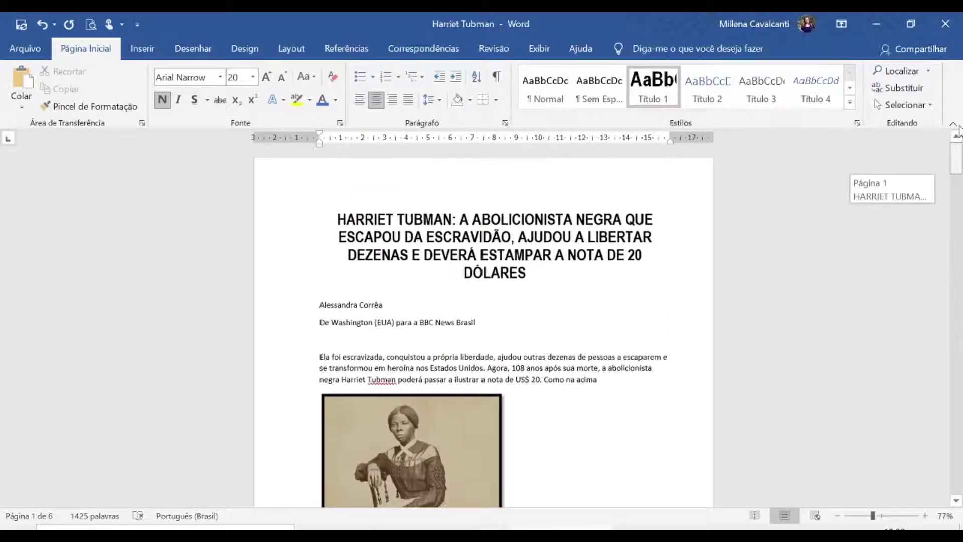
- Start a new style named Artigo-texto with the type Parágrafo, based on the Normal style
left_click(858, 128)
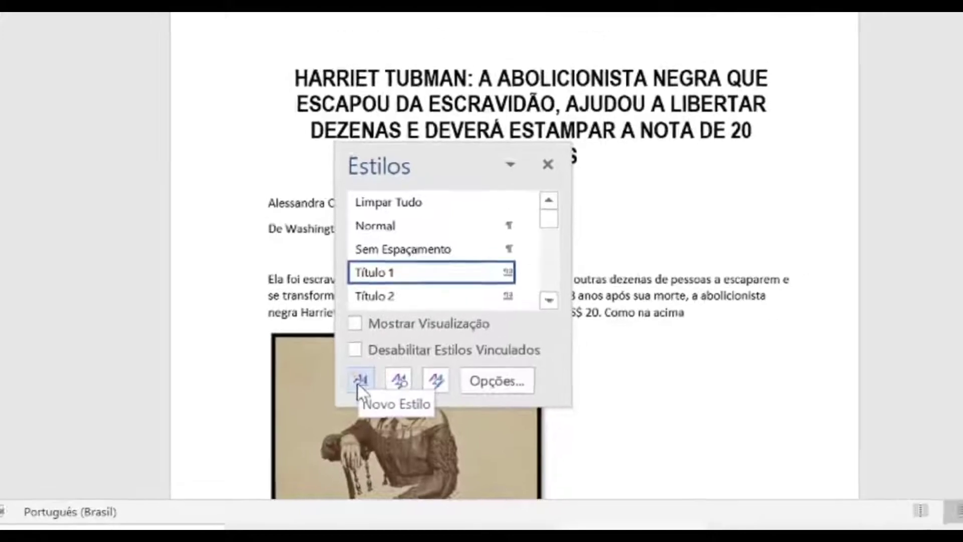
left_click(335, 325)
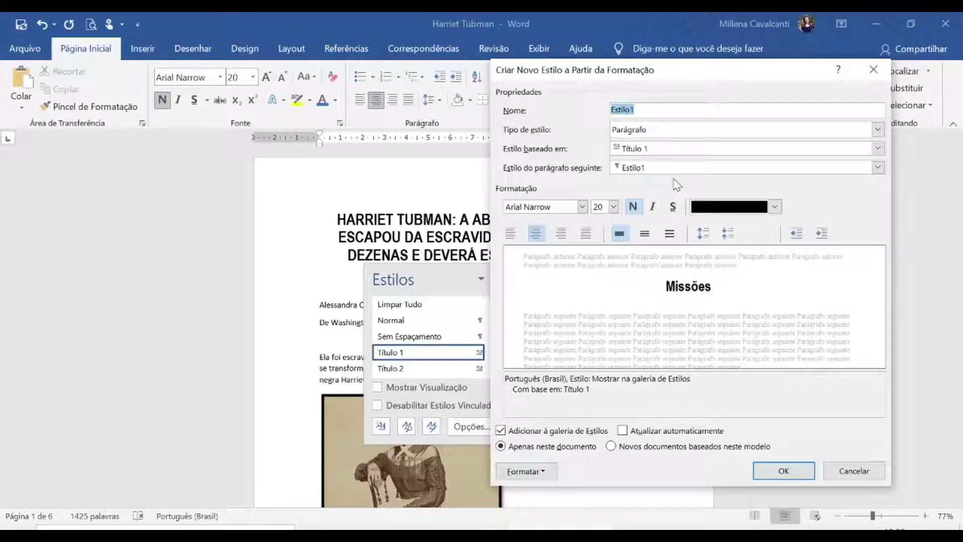
type("Artigo-texto")
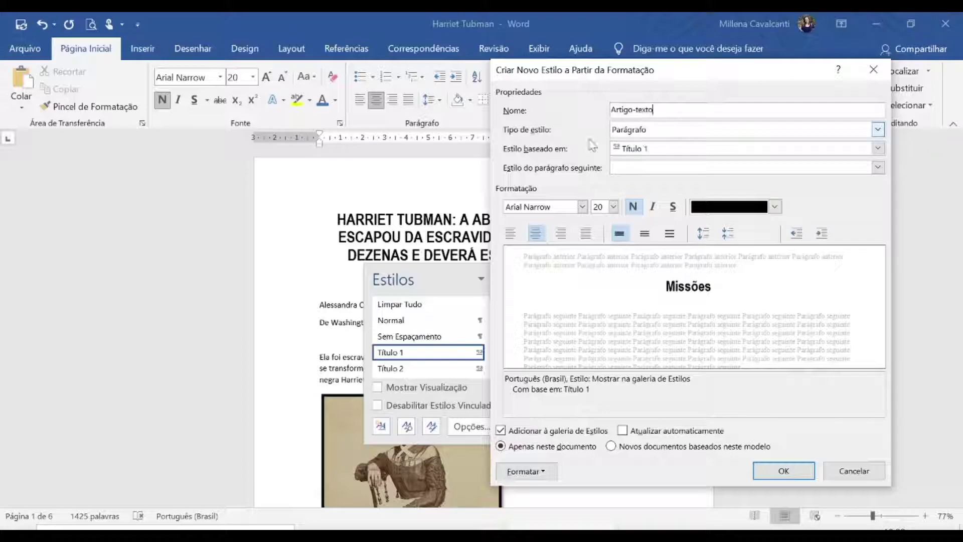
left_click(877, 130)
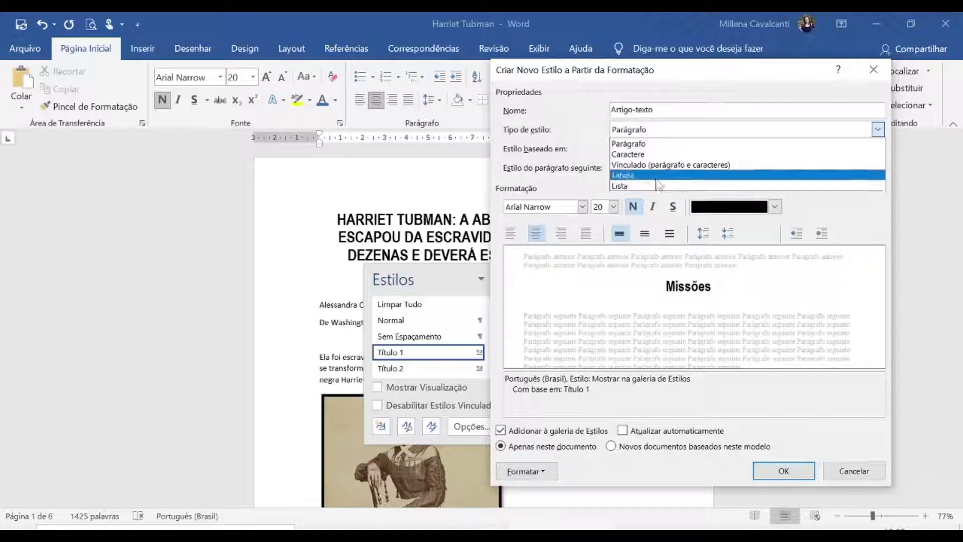
left_click(651, 146)
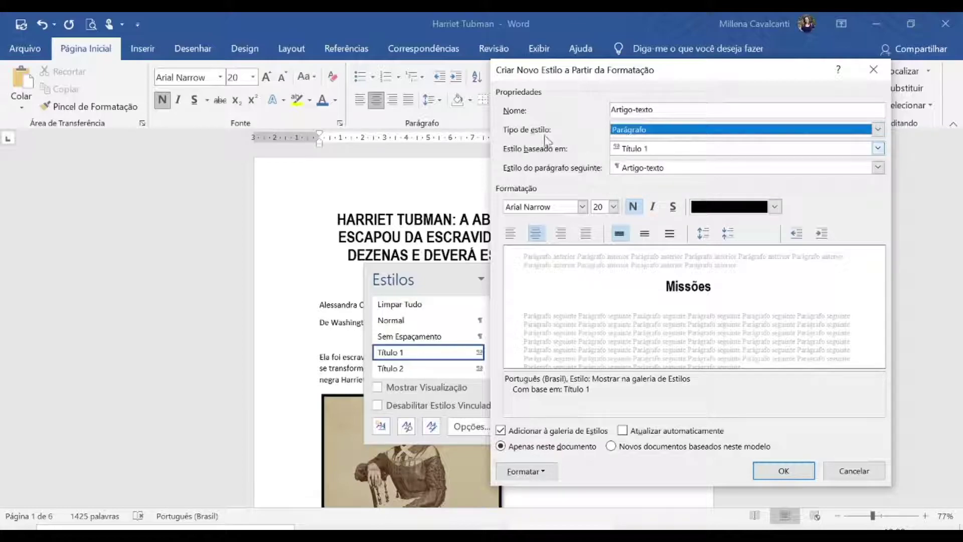
left_click(878, 148)
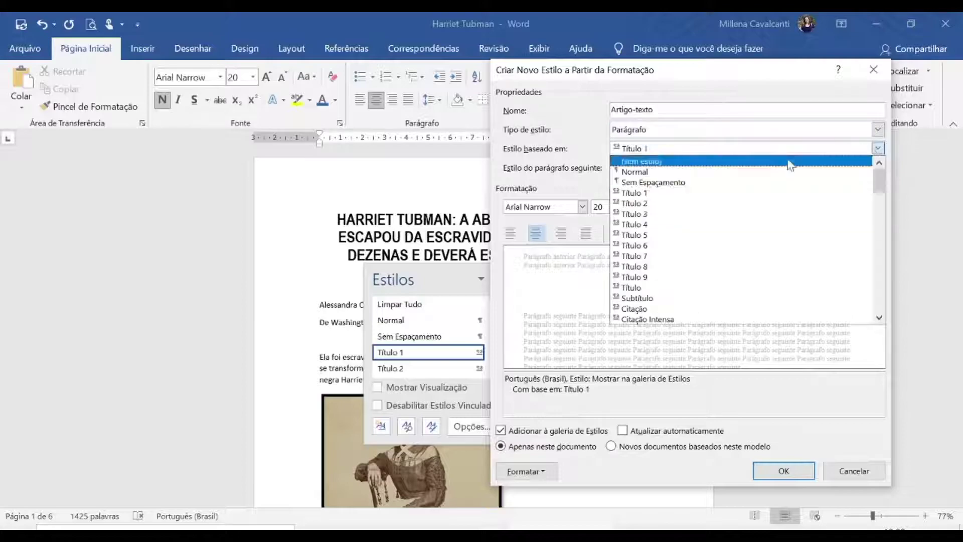
left_click(667, 173)
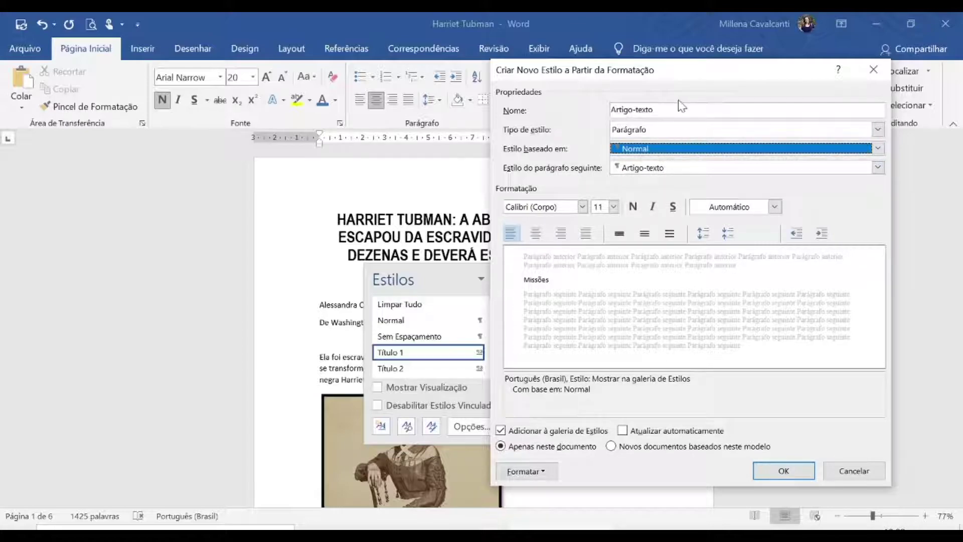
- Format the new Artigo-texto style with the Arial font, black text colour and justified alignment
left_click(582, 207)
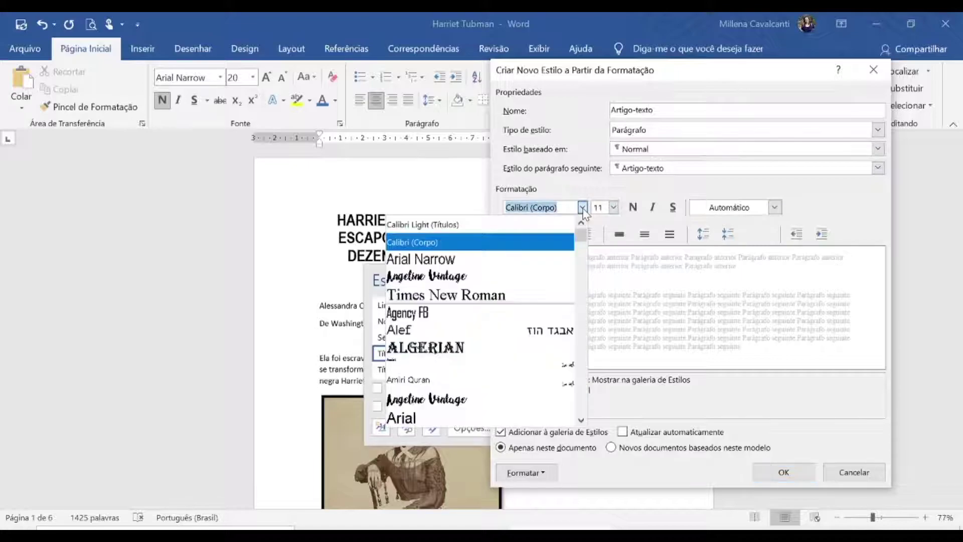
scroll(499, 369, "down", 1)
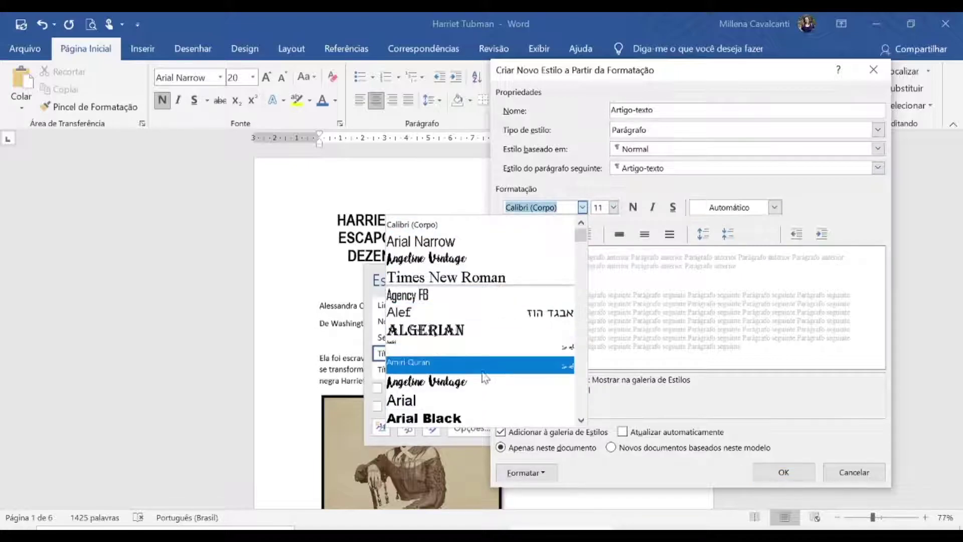
left_click(444, 404)
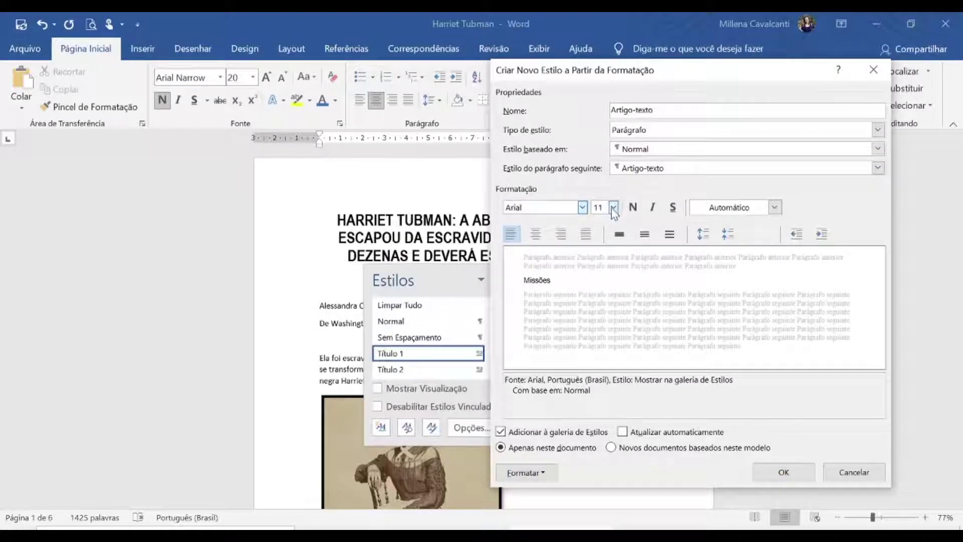
left_click(776, 207)
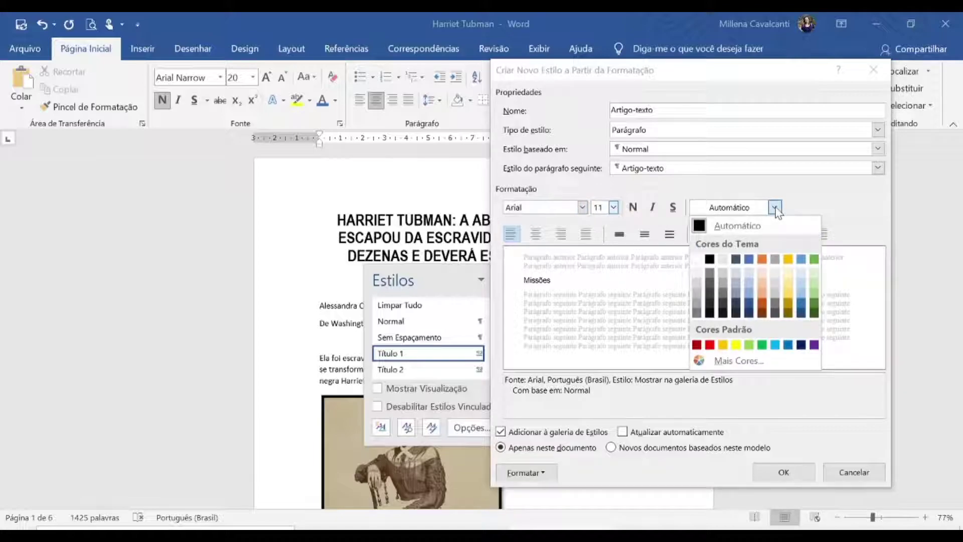
left_click(718, 266)
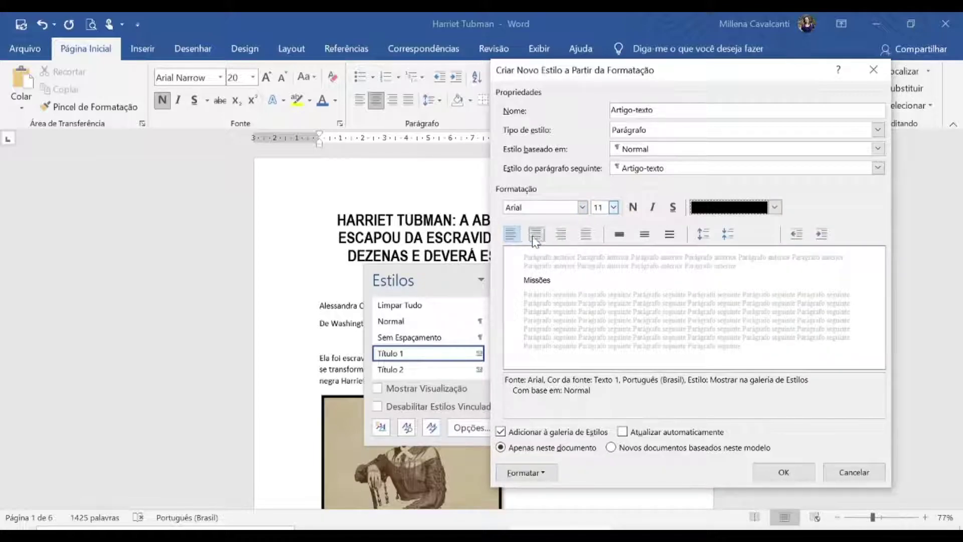
left_click(588, 237)
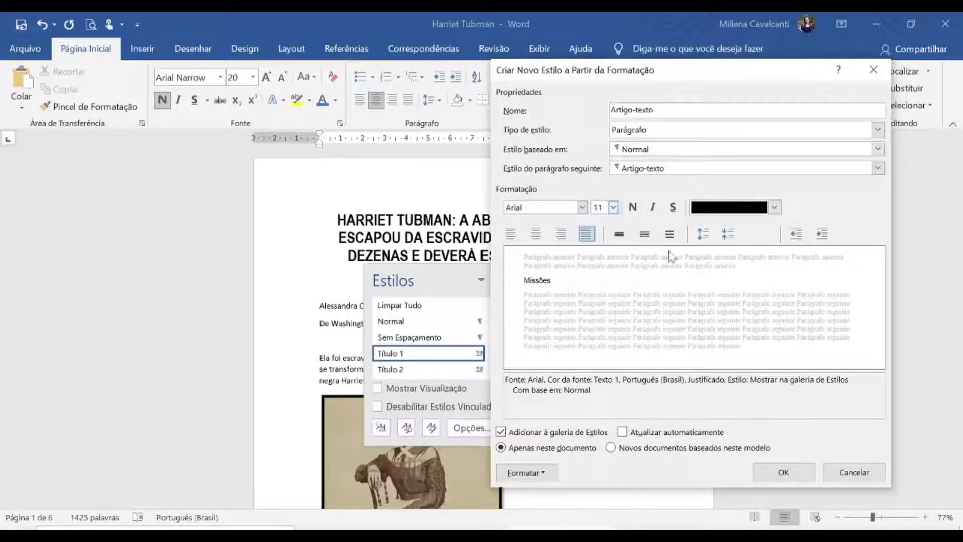
- In the Artigo-texto style's paragraph settings, set a special first-line indent (Primeira linha) of 1,5 cm
left_click(543, 470)
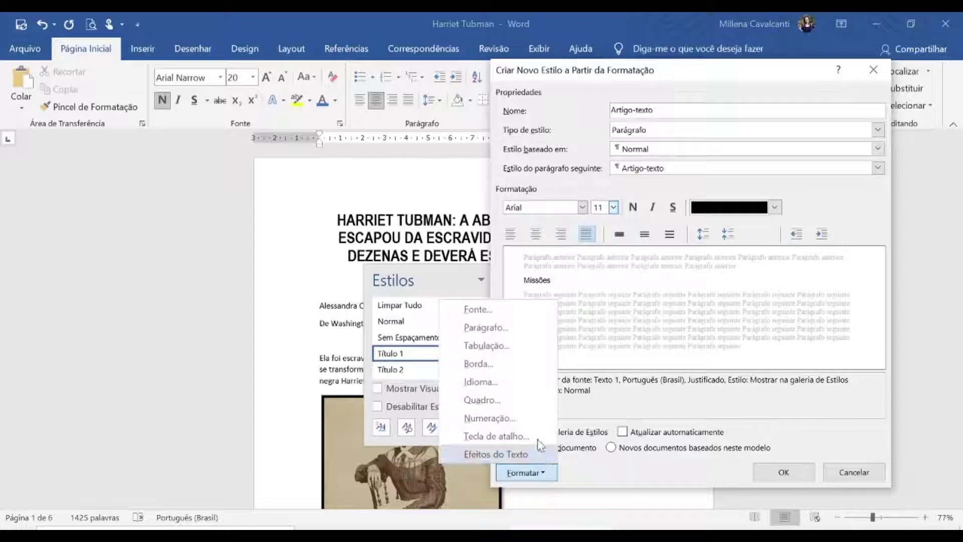
left_click(508, 330)
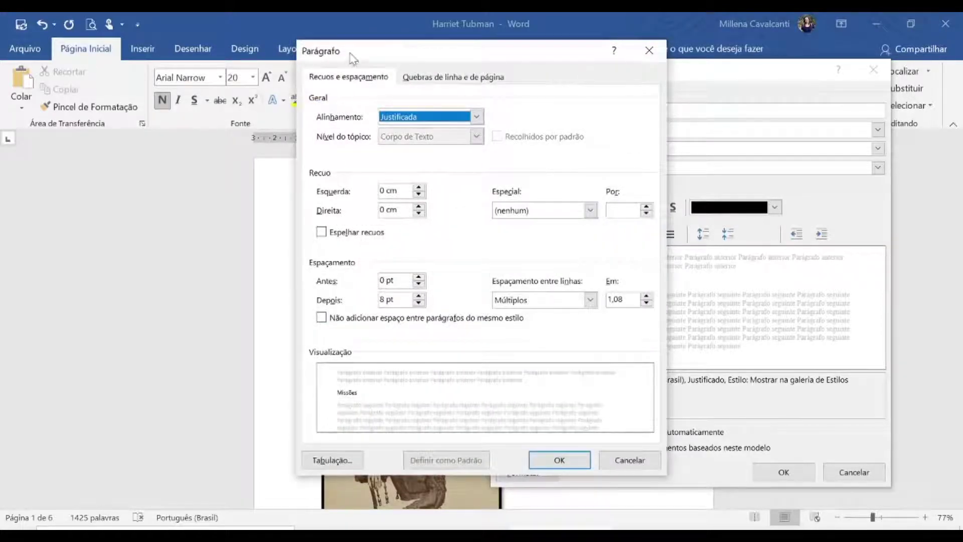
left_click_drag(353, 55, 527, 50)
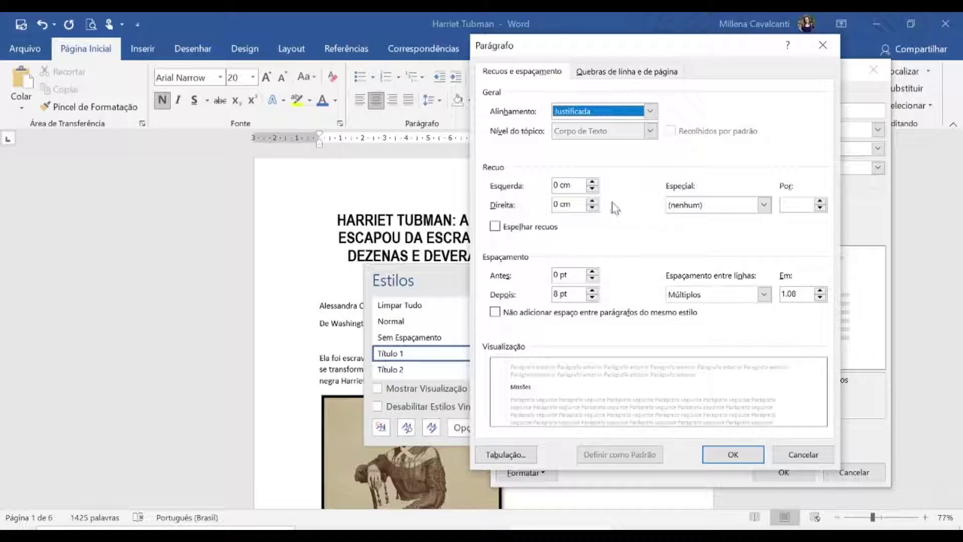
left_click(764, 205)
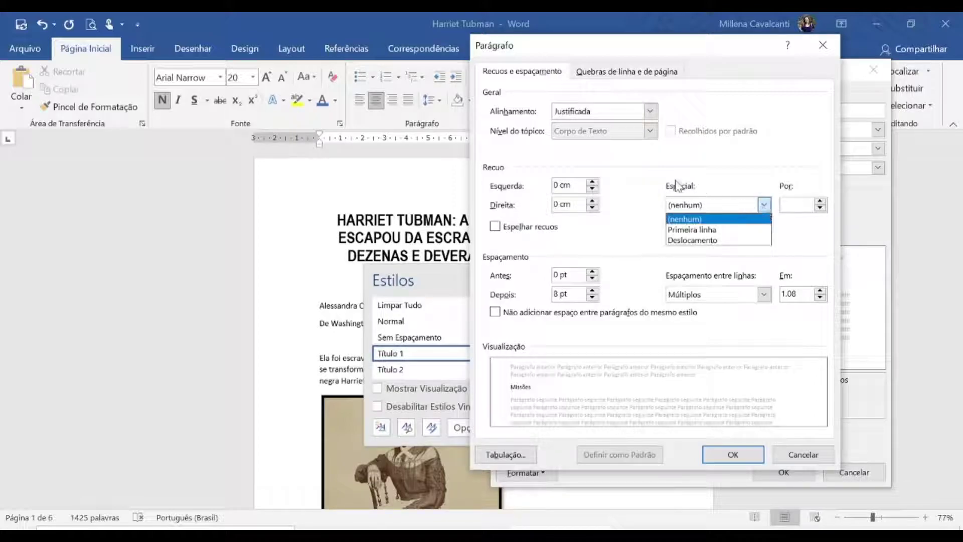
left_click(740, 233)
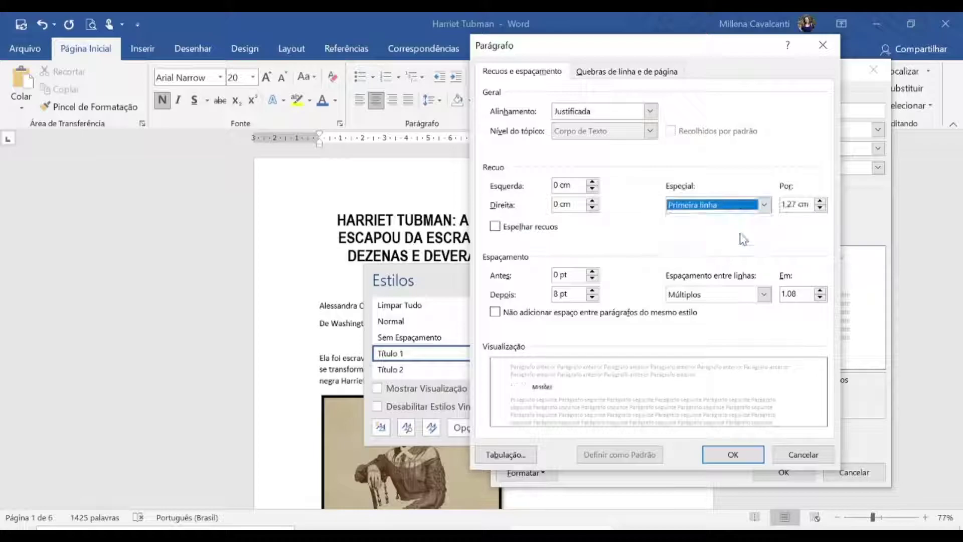
left_click(820, 203)
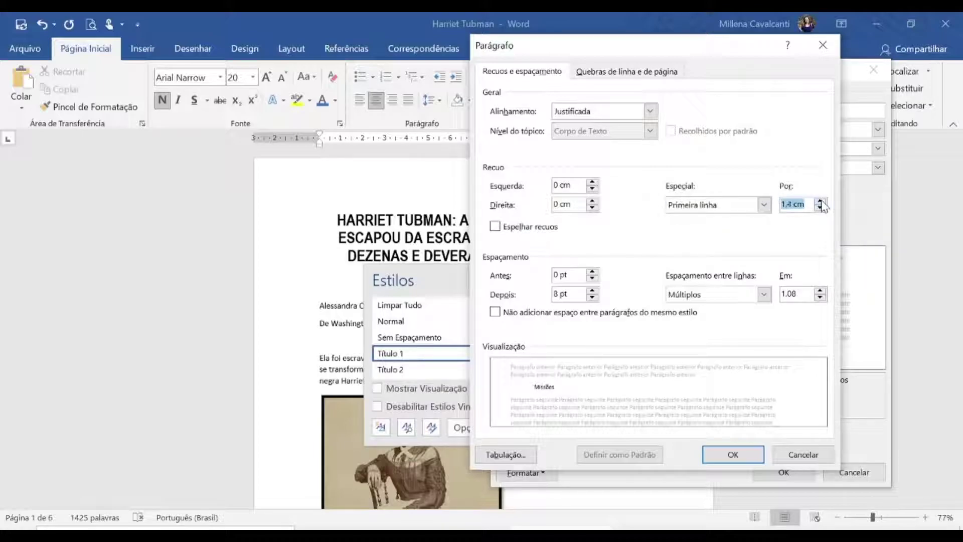
left_click(821, 201)
- Give Artigo-texto 6 pt spacing before and after with 1,5 linhas line spacing, and save the new style
left_click(592, 272)
left_click(593, 297)
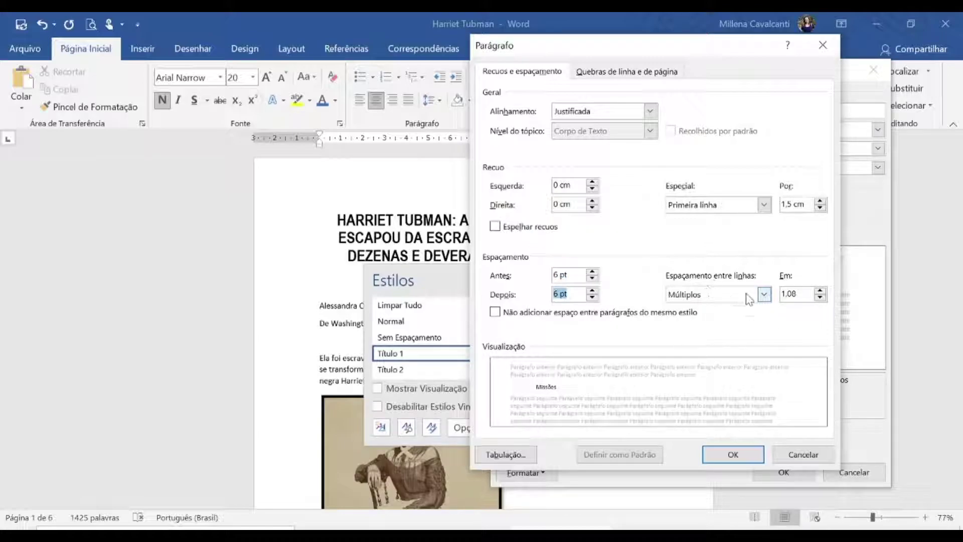
left_click(764, 295)
left_click(724, 320)
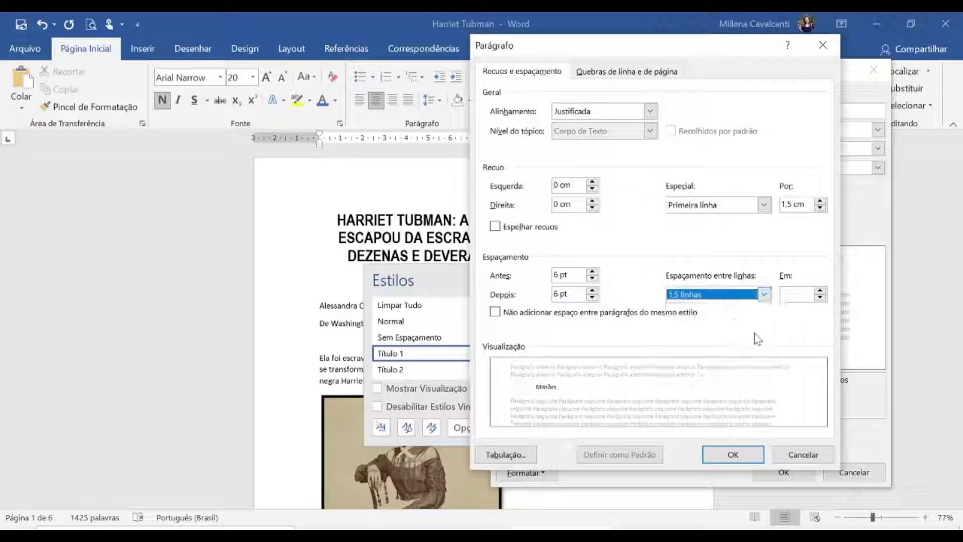
left_click(623, 72)
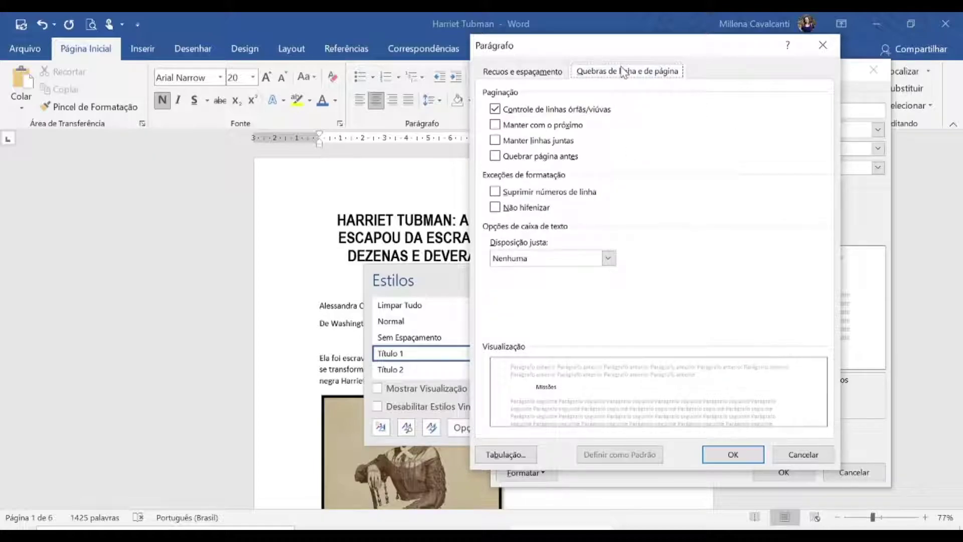
left_click(533, 73)
left_click(724, 454)
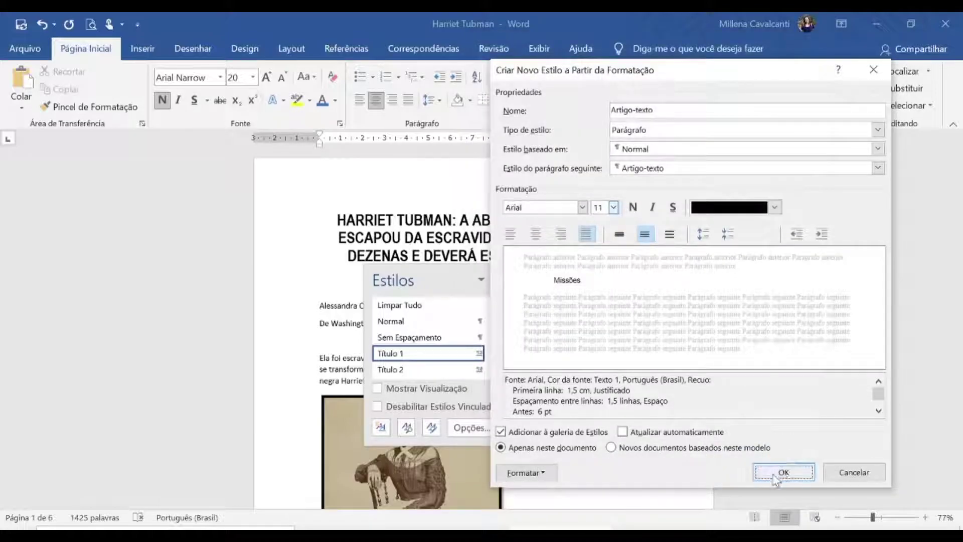
left_click(775, 476)
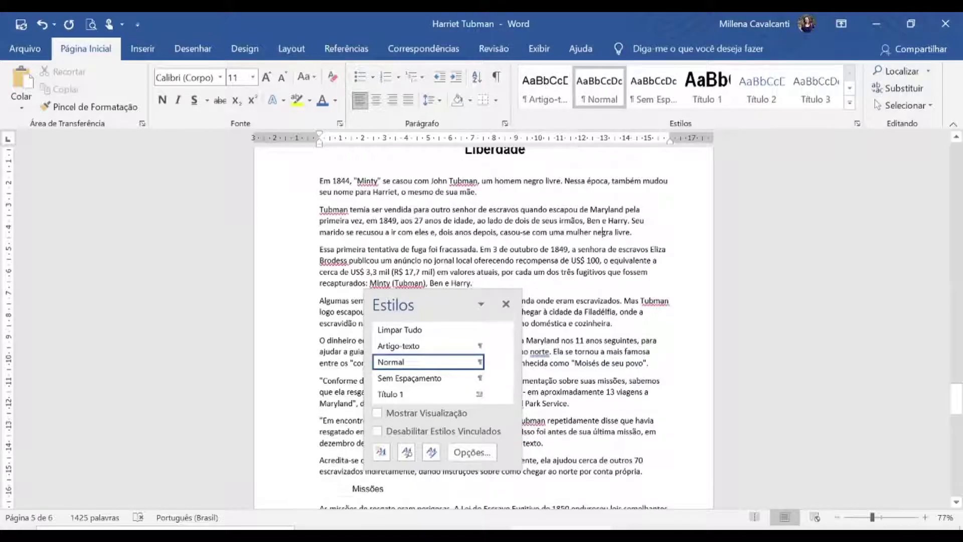
- Close the Estilos pane and apply Artigo-texto to the article's opening paragraph beginning "Ela foi escravizada"
left_click(505, 304)
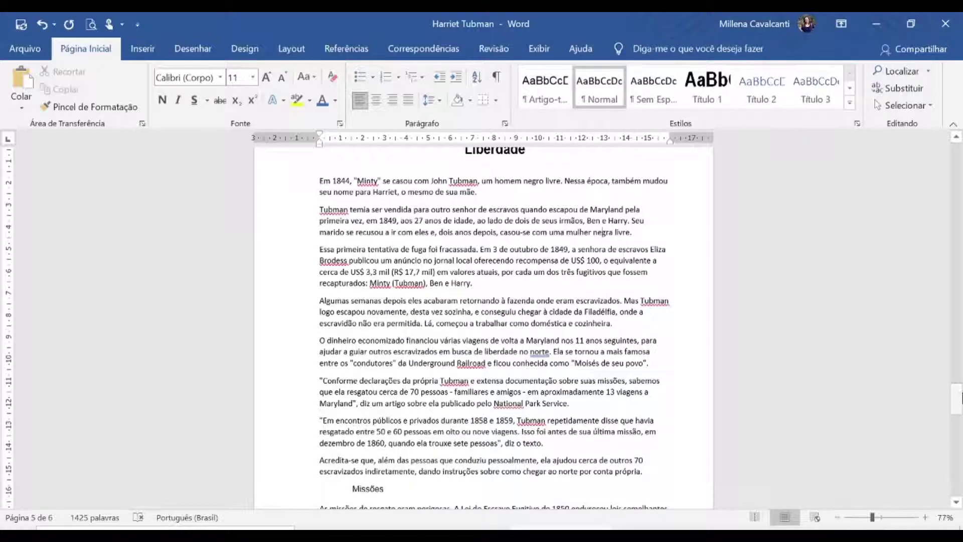
left_click_drag(956, 399, 943, 158)
scroll(329, 217, "down", 3)
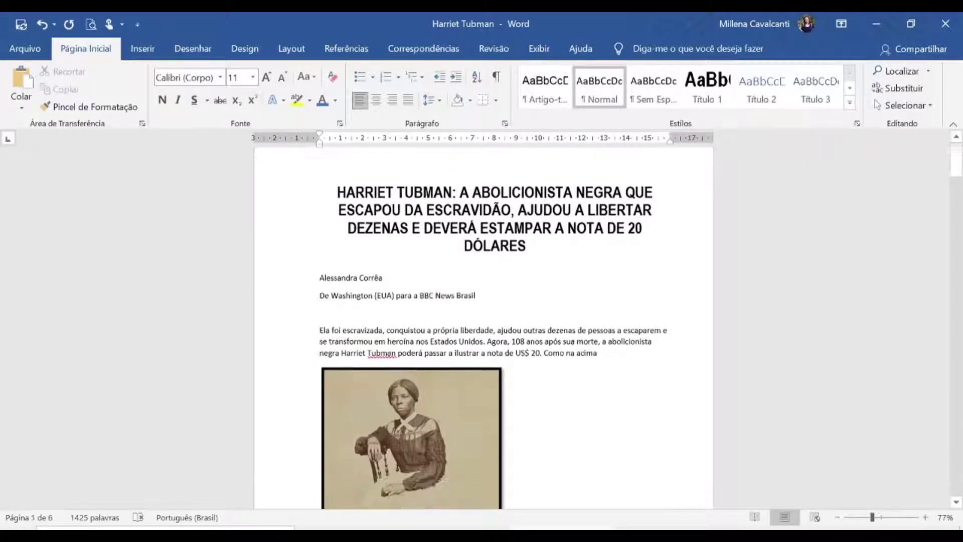
scroll(264, 294, "up", 2)
left_click_drag(279, 277, 298, 300)
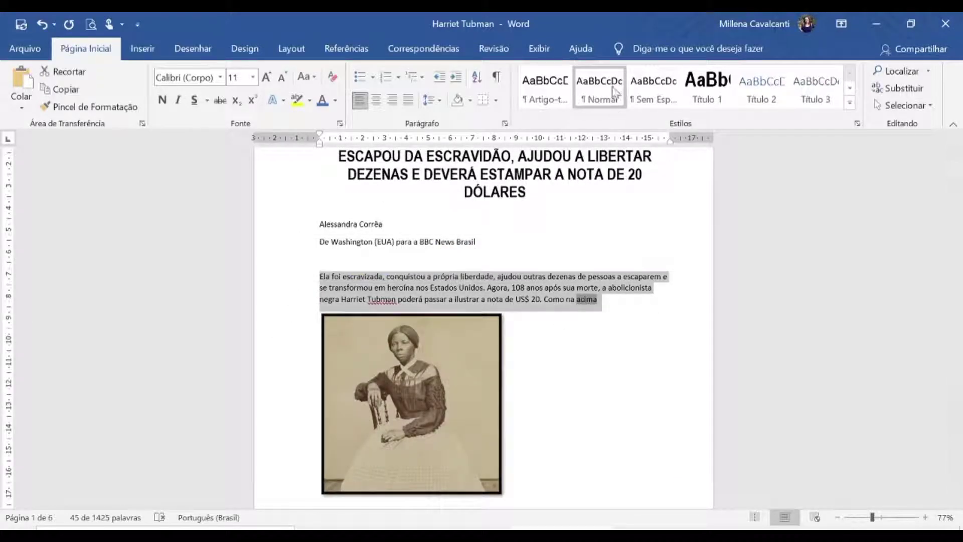
left_click(546, 90)
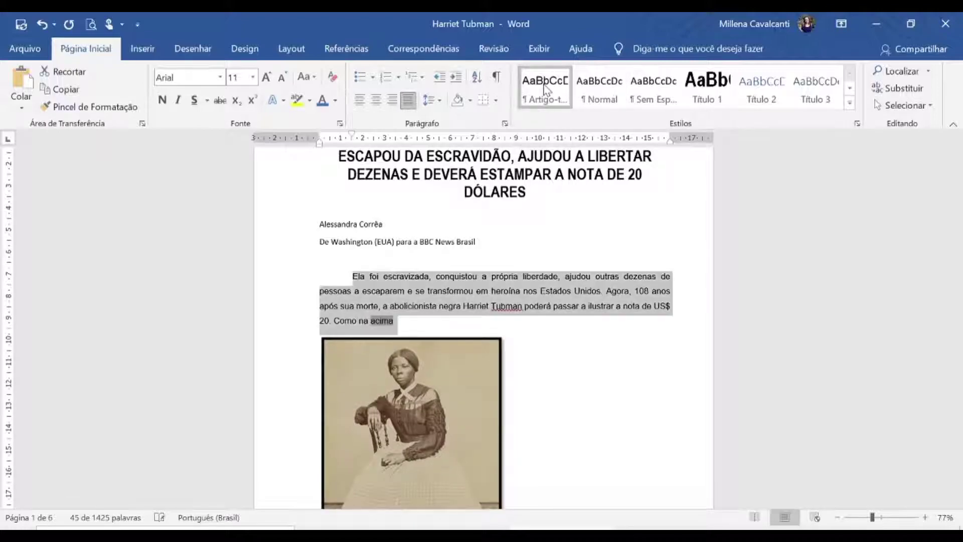
left_click(520, 320)
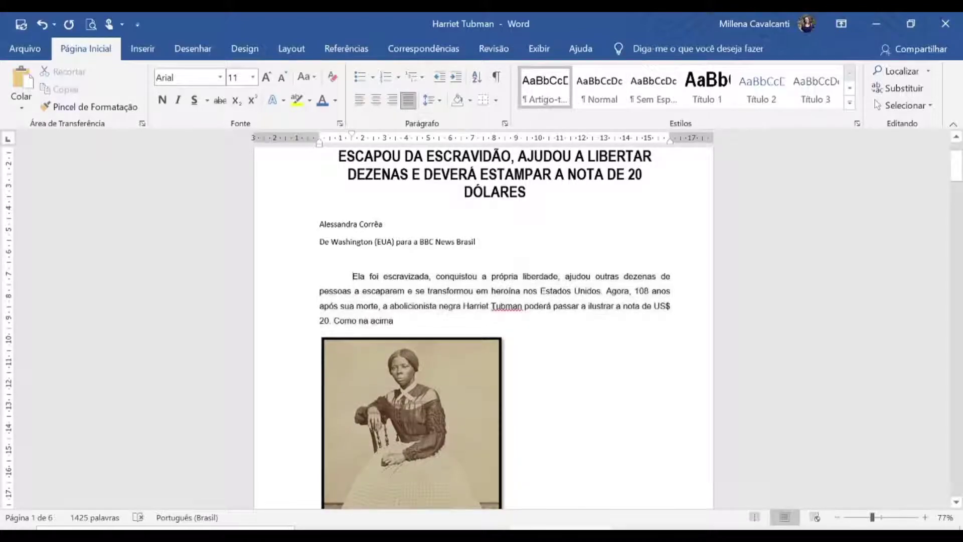
key("Up")
key("Down")
key("Up")
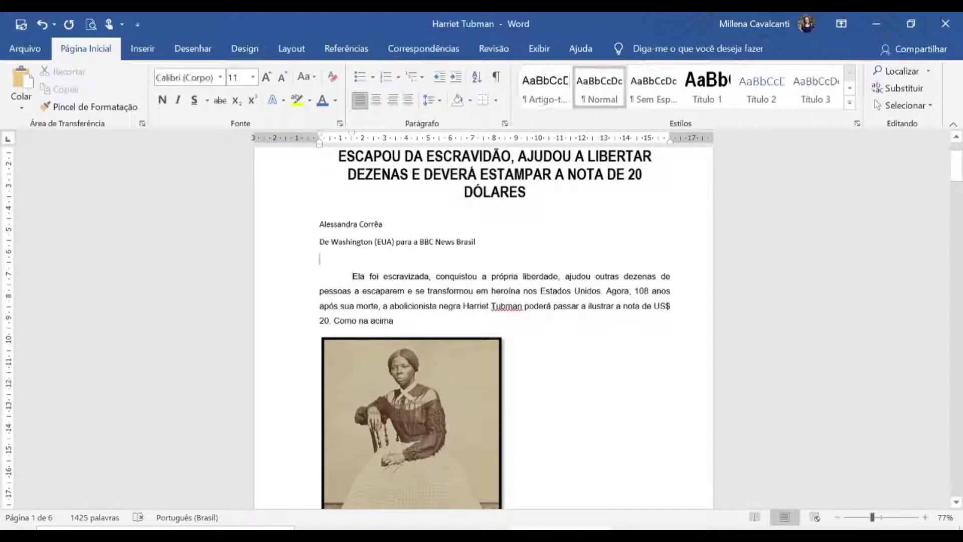
key("Down")
key("Up")
key("Down")
key("Up")
key("Down")
key("Up")
- Show the formatting marks and test extra spaces before the opening paragraph, deleting them again
left_click(499, 83)
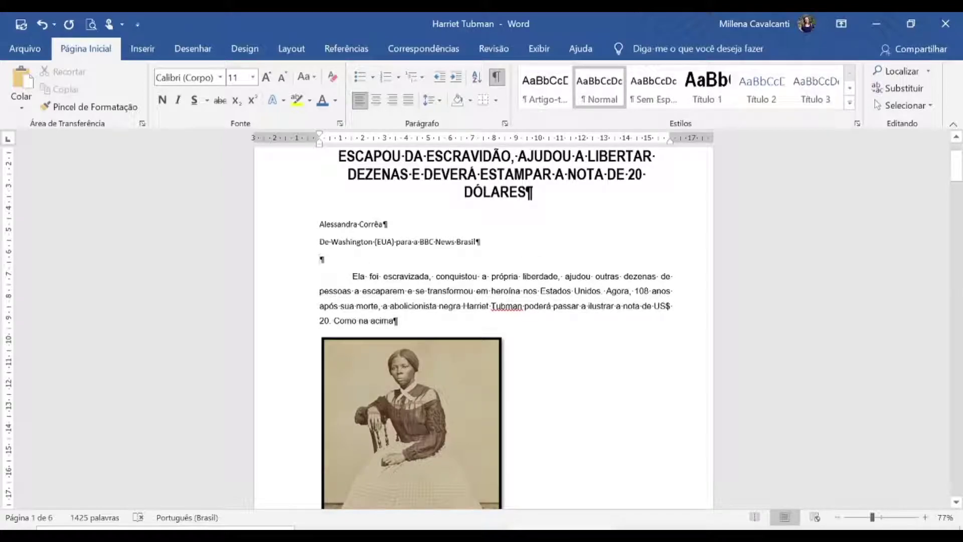
left_click(891, 518)
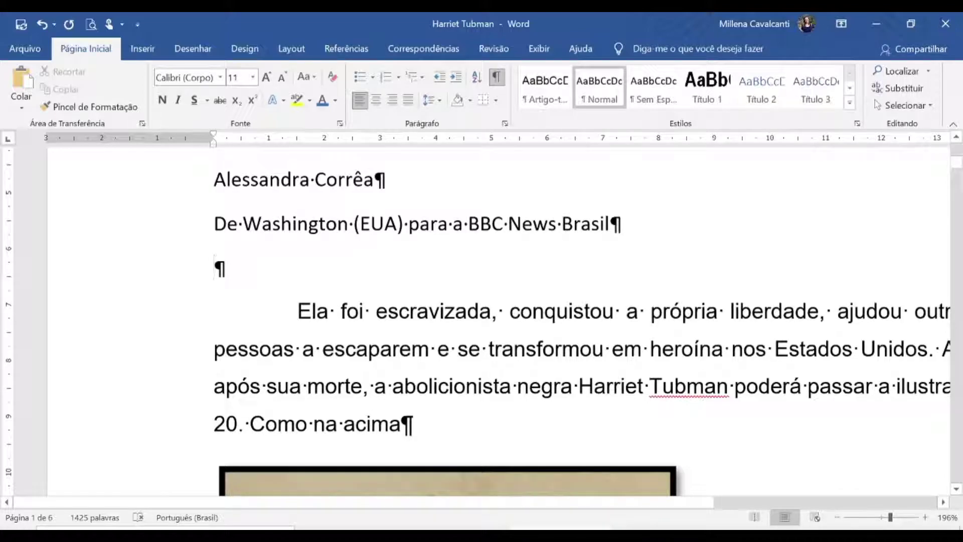
left_click(298, 311)
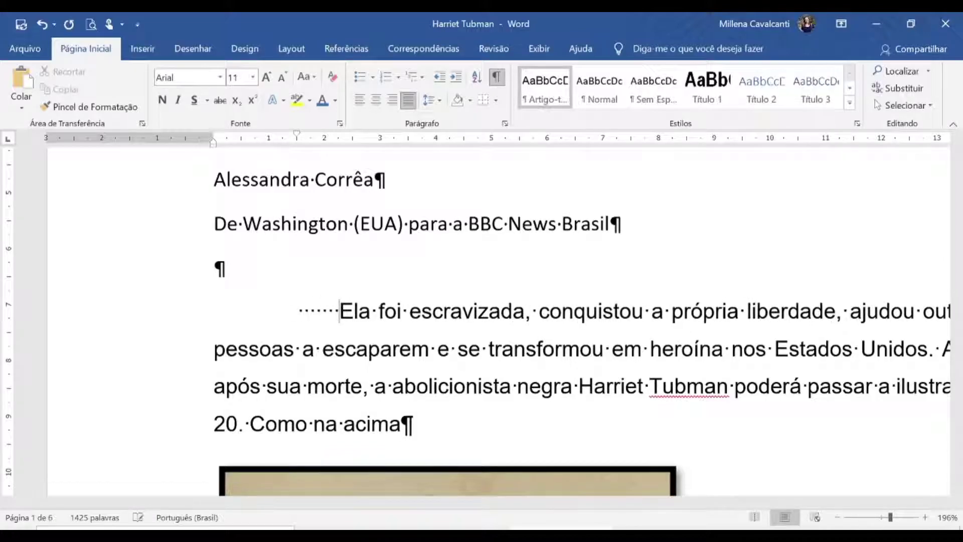
key("shift+Home")
key("BackSpace")
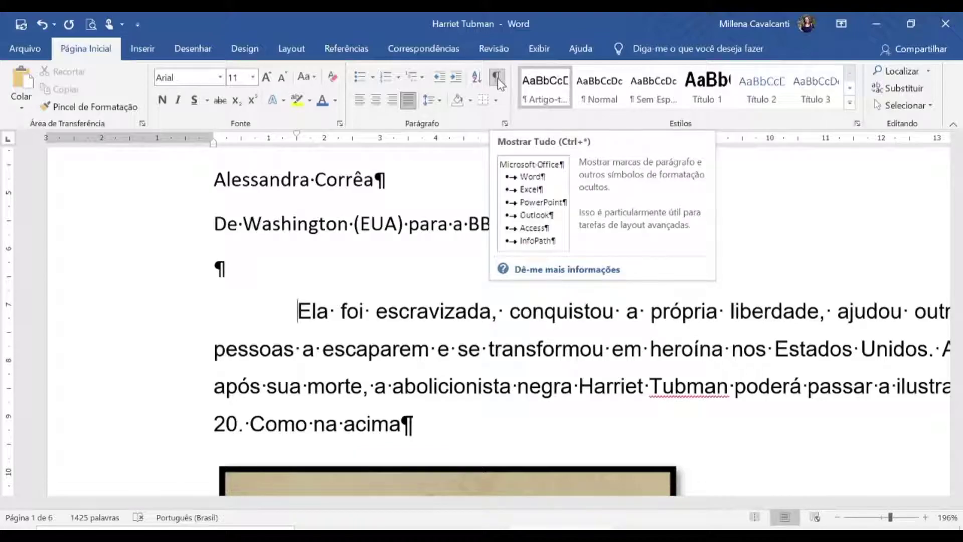
- Look over the formatting marks on the first page and hide them again
scroll(528, 406, "down", 12)
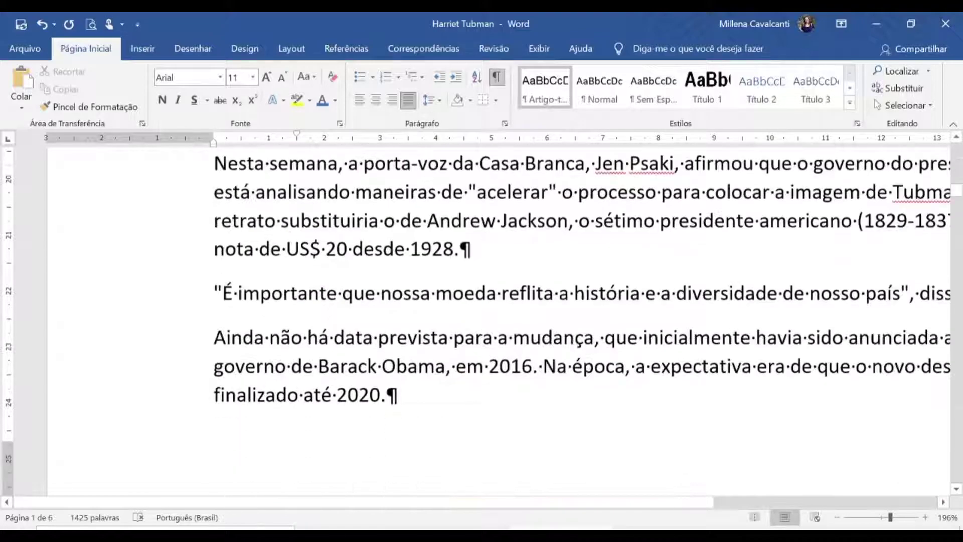
scroll(527, 404, "up", 15)
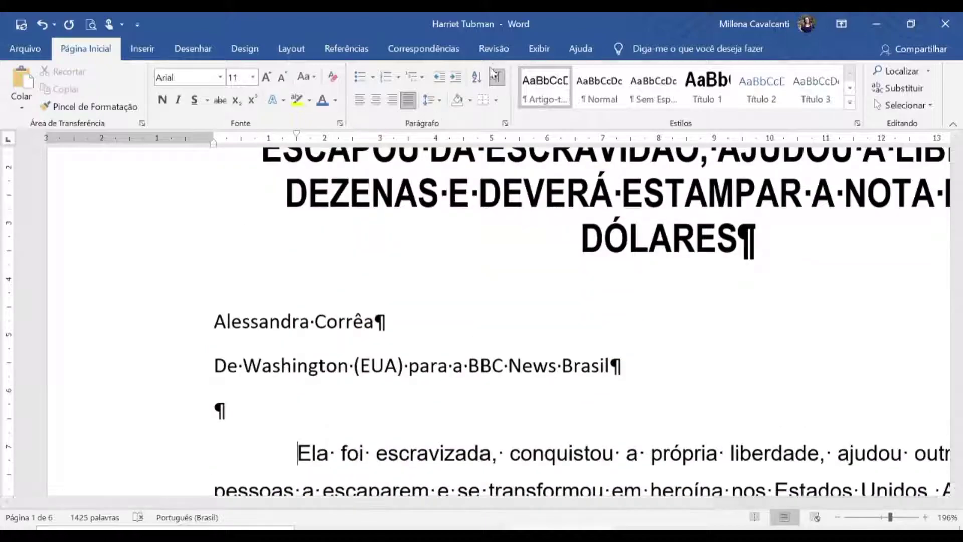
left_click(496, 78)
scroll(551, 326, "down", 6)
scroll(552, 326, "up", 3)
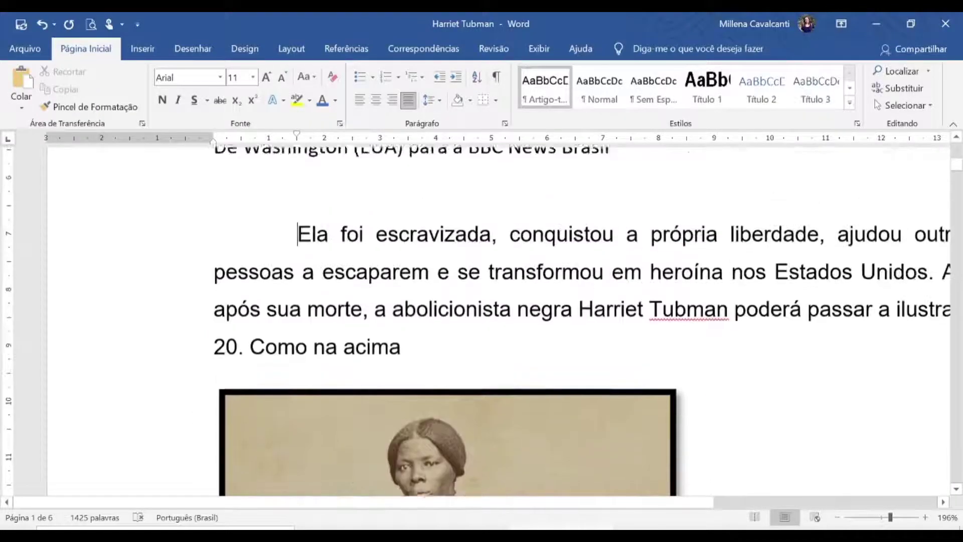
- Apply Artigo-texto to the body text from below the first-page photo through the paragraph ending "novo design", and check the restyled paragraphs
left_click_drag(891, 517, 876, 517)
scroll(215, 232, "down", 10)
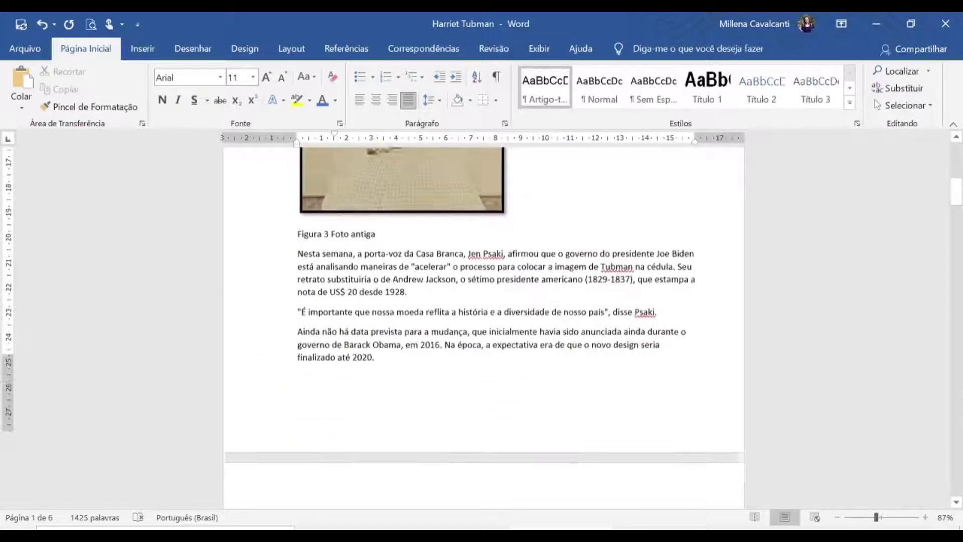
left_click_drag(215, 232, 280, 181)
scroll(245, 261, "down", 10)
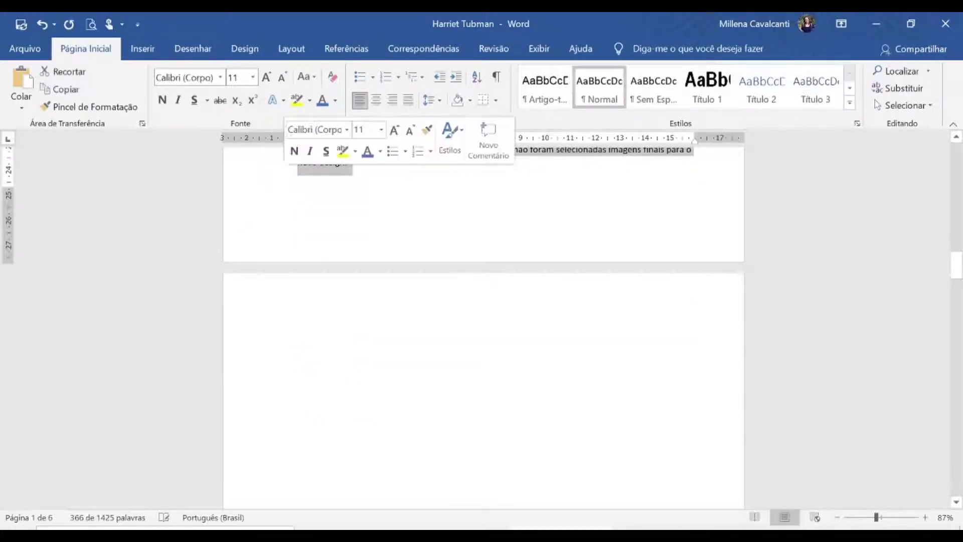
left_click(542, 85)
scroll(772, 293, "up", 5)
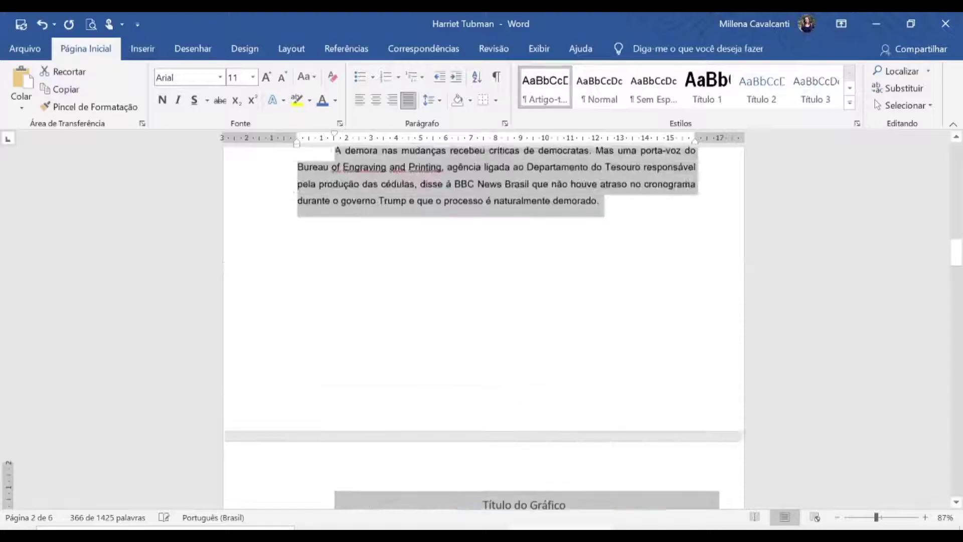
scroll(772, 288, "up", 5)
left_click(407, 244)
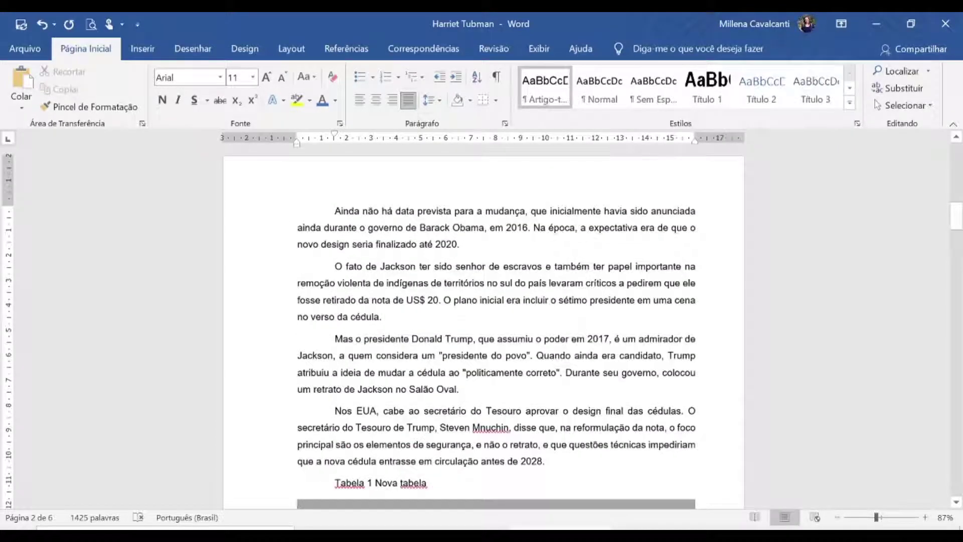
scroll(738, 348, "down", 15)
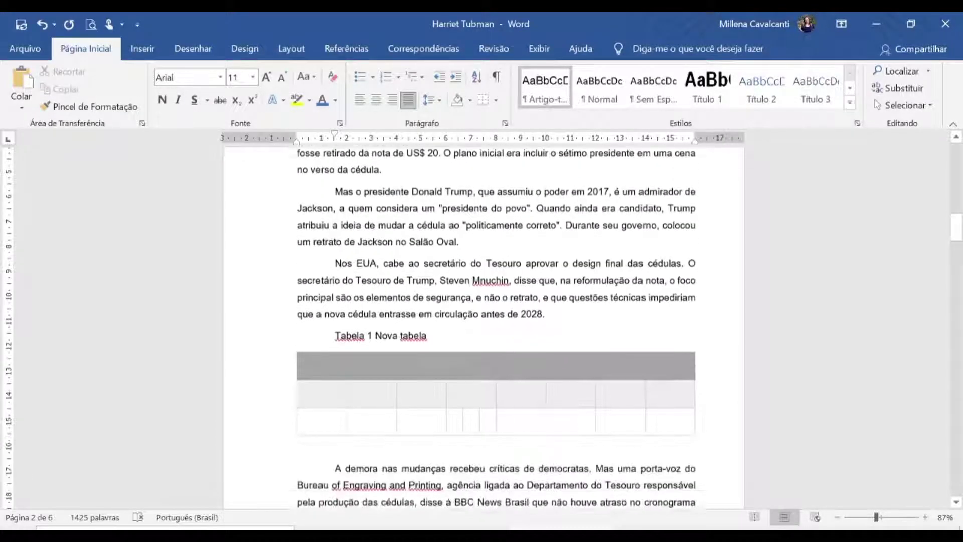
- Apply Artigo-texto to the body paragraphs under the Escravidão heading, through the paragraph ending "diversos Estados"
scroll(738, 348, "down", 8)
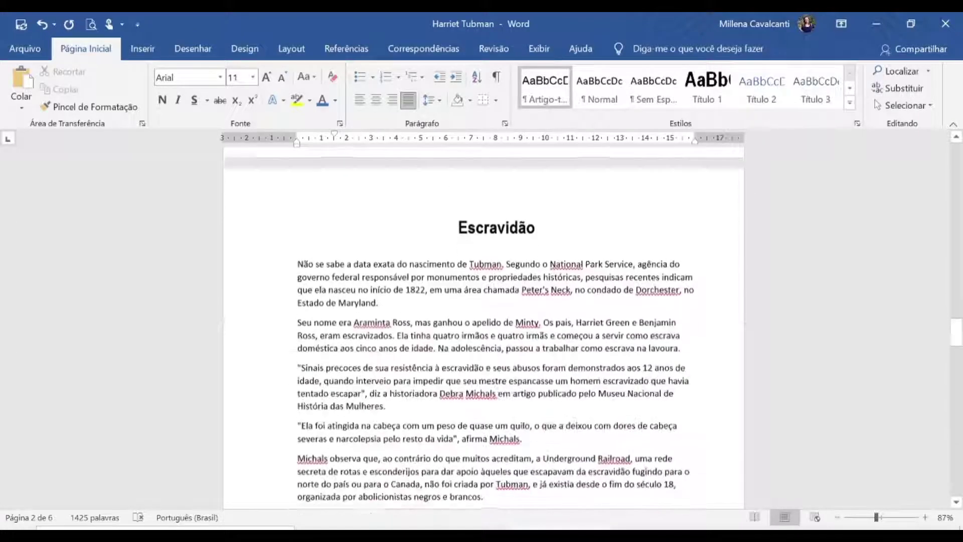
left_click_drag(246, 212, 259, 479)
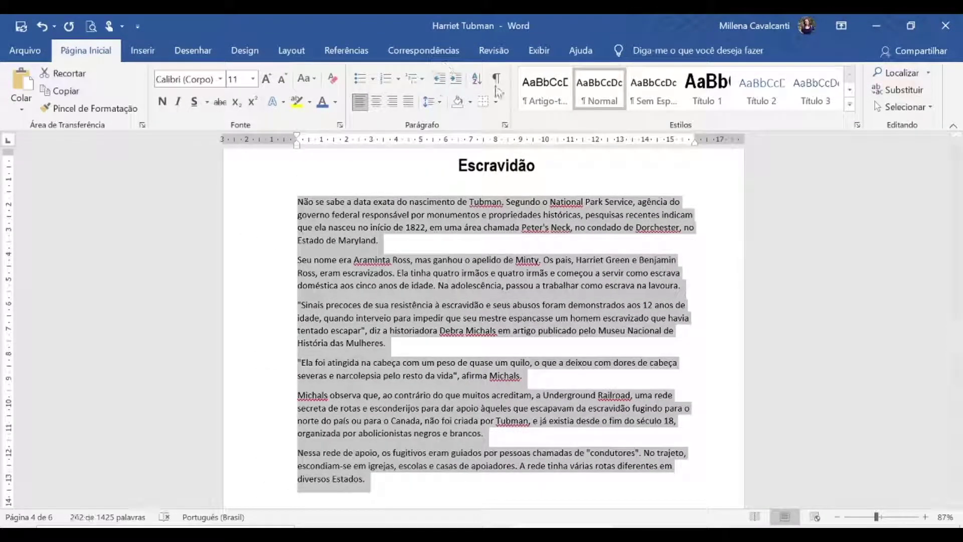
left_click(558, 102)
left_click(610, 361)
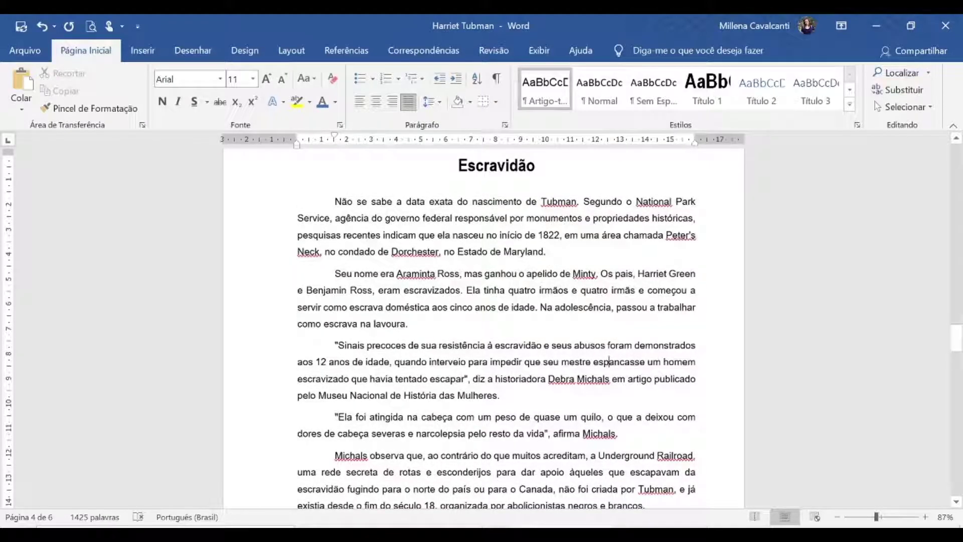
- Modify the Artigo-texto style to use Times New Roman, 14 pt, italic
right_click(542, 95)
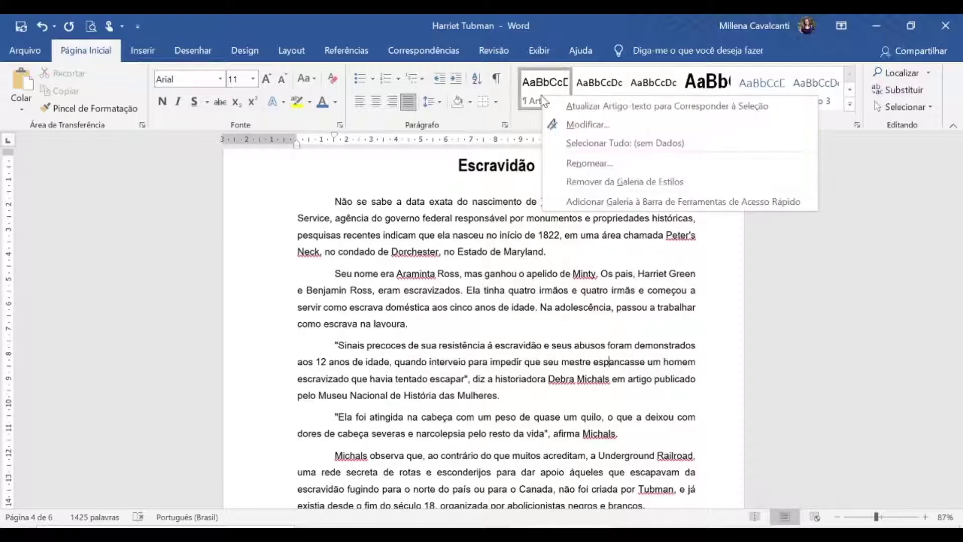
left_click(572, 126)
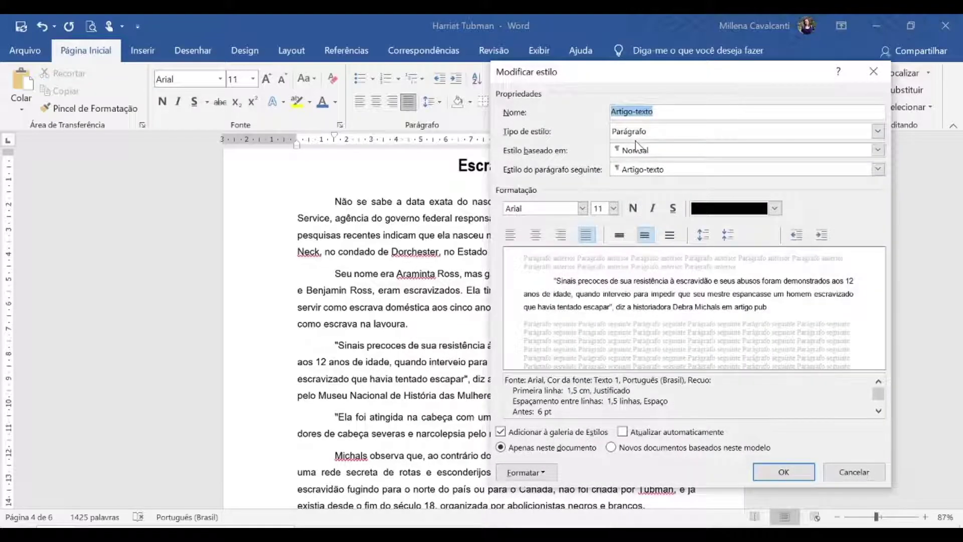
left_click(582, 209)
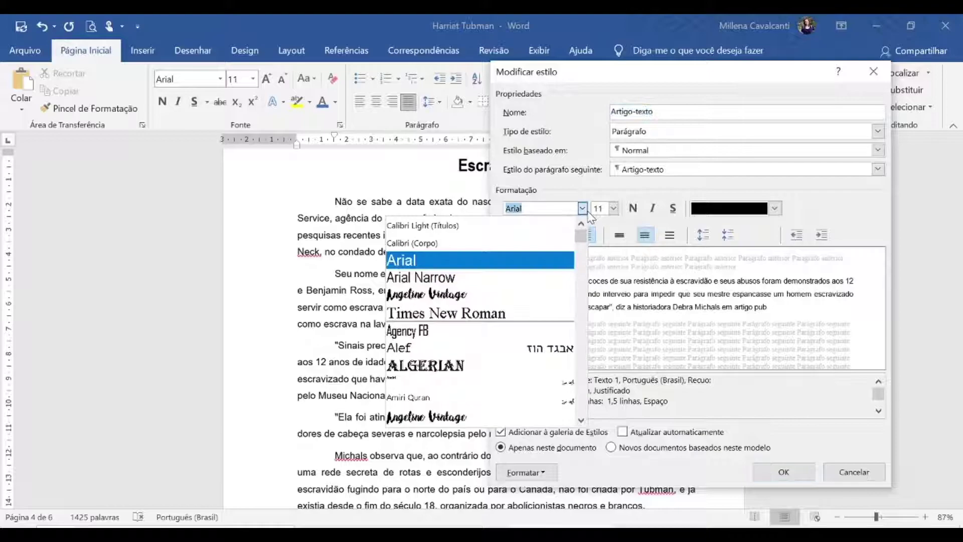
scroll(528, 359, "down", 2)
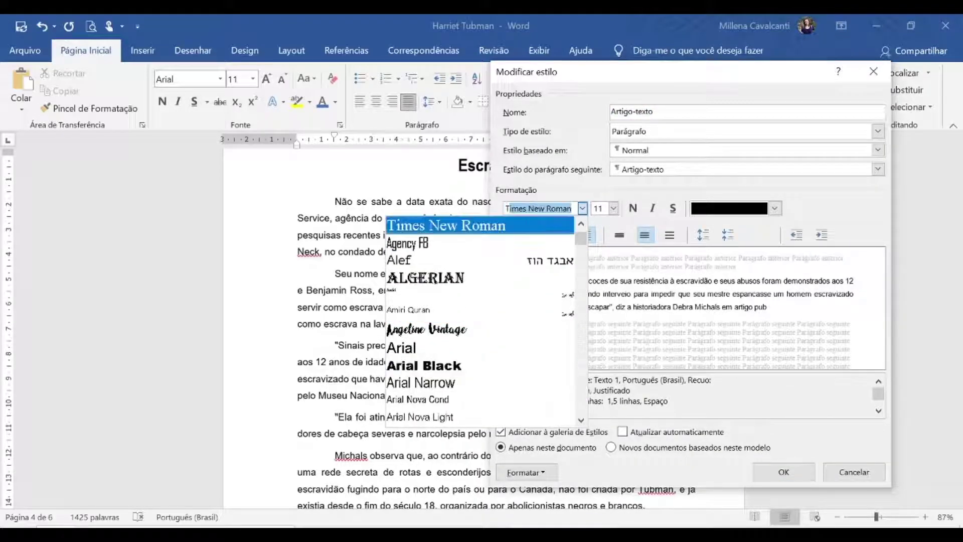
left_click(517, 234)
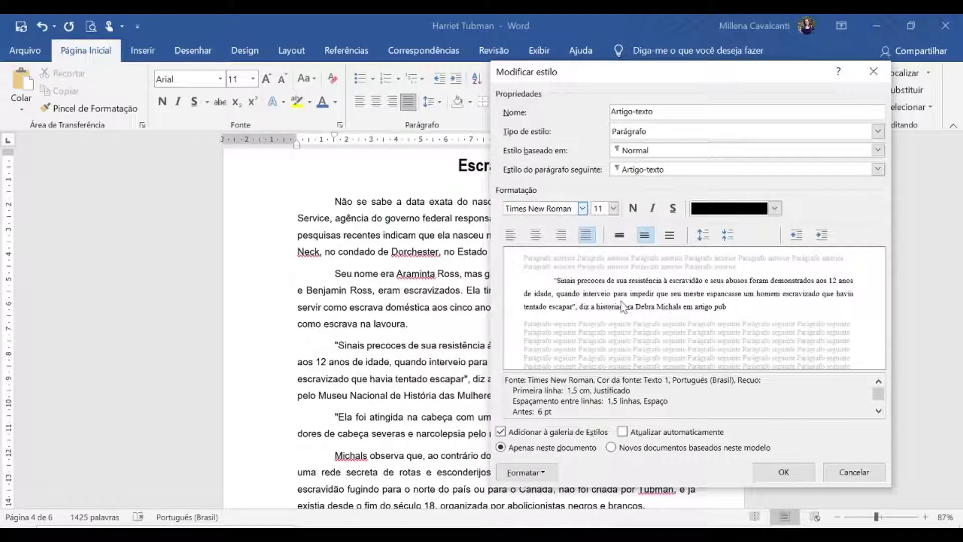
left_click(614, 209)
left_click(600, 274)
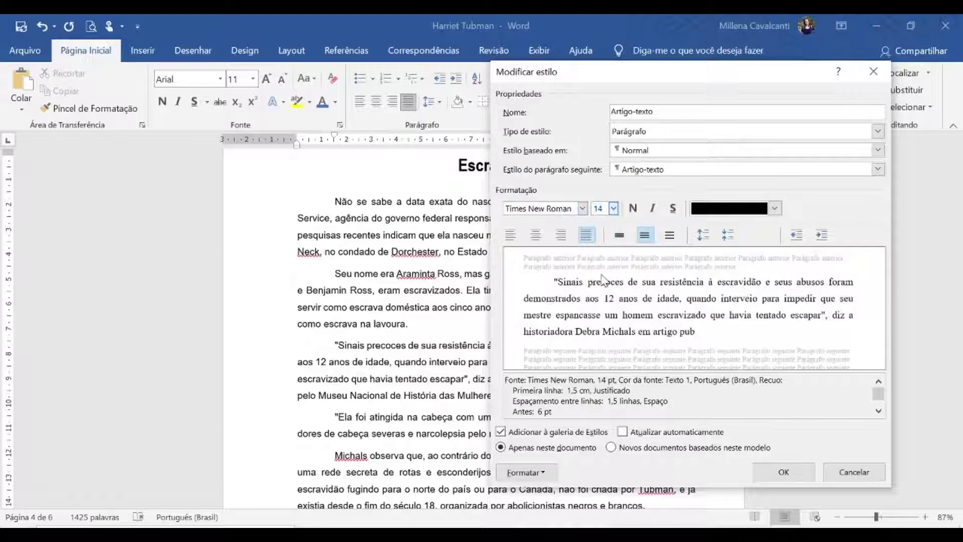
left_click(653, 207)
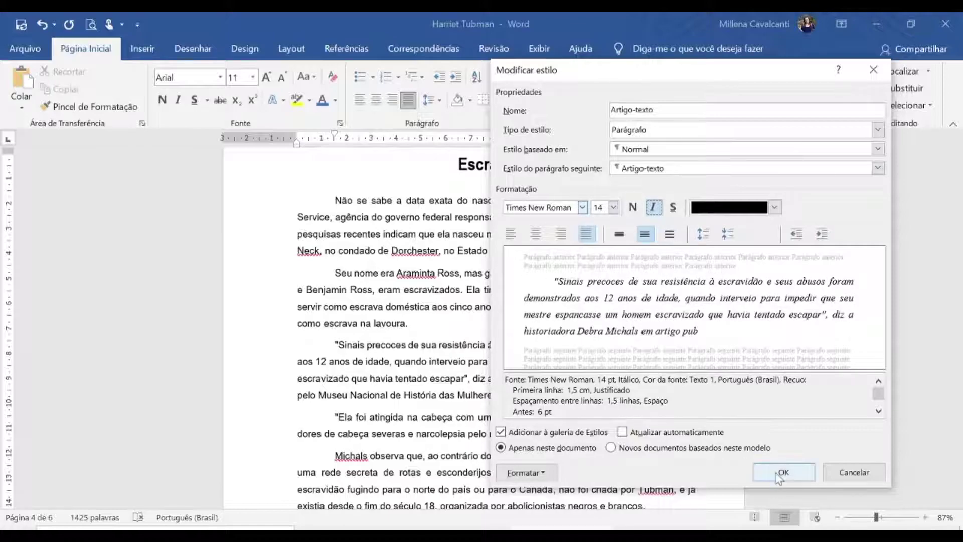
left_click(772, 472)
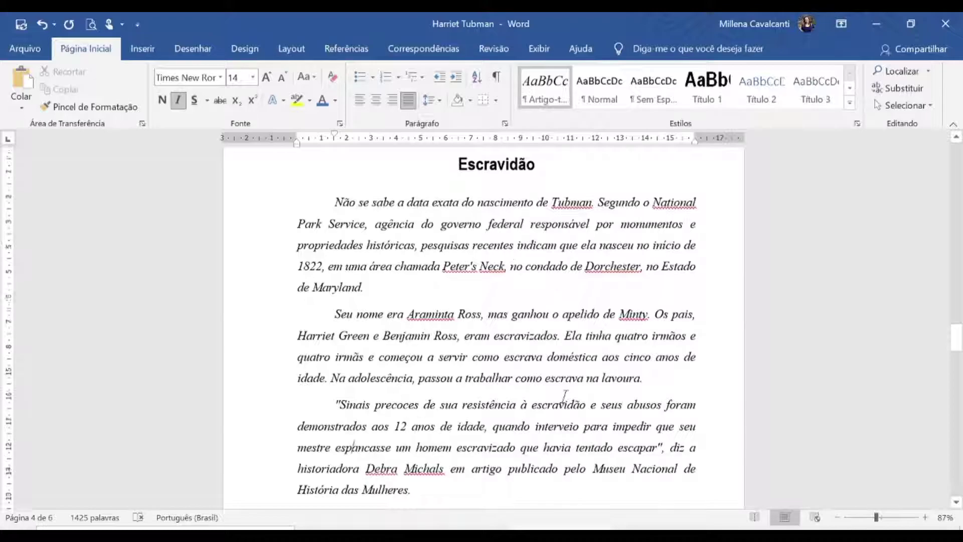
- Check the restyled body text, and modify Artigo-texto to 12 pt without italics
scroll(566, 400, "down", 5)
scroll(565, 396, "up", 15)
scroll(566, 394, "up", 15)
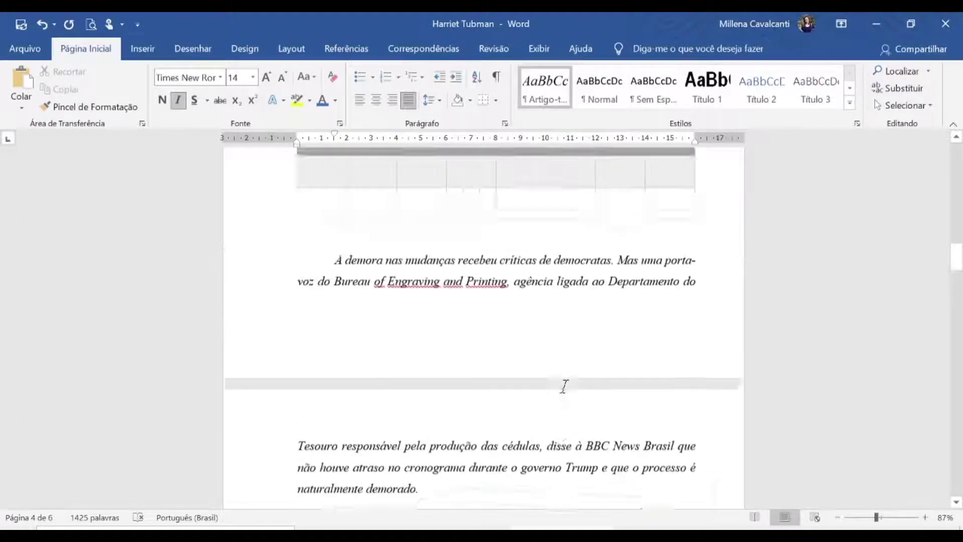
scroll(564, 387, "up", 10)
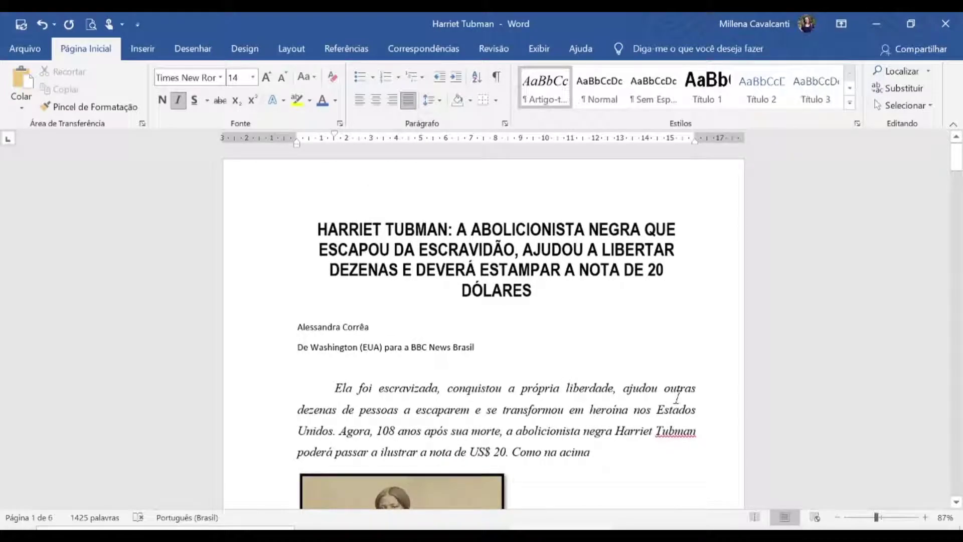
right_click(539, 92)
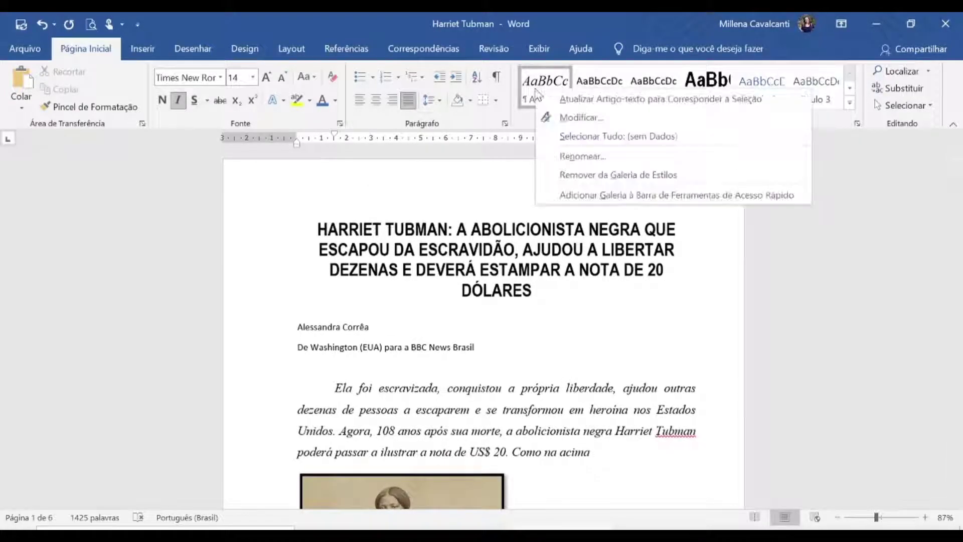
left_click(589, 116)
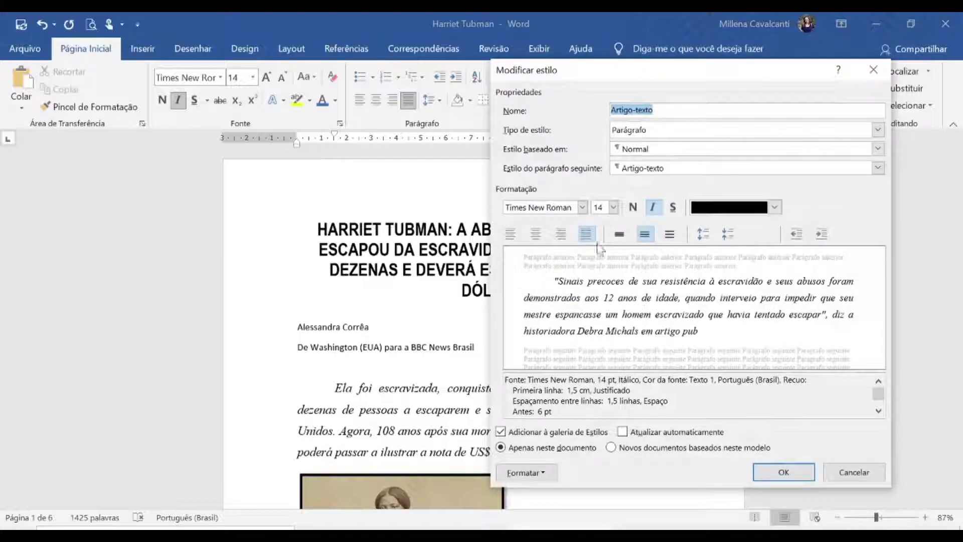
left_click(613, 207)
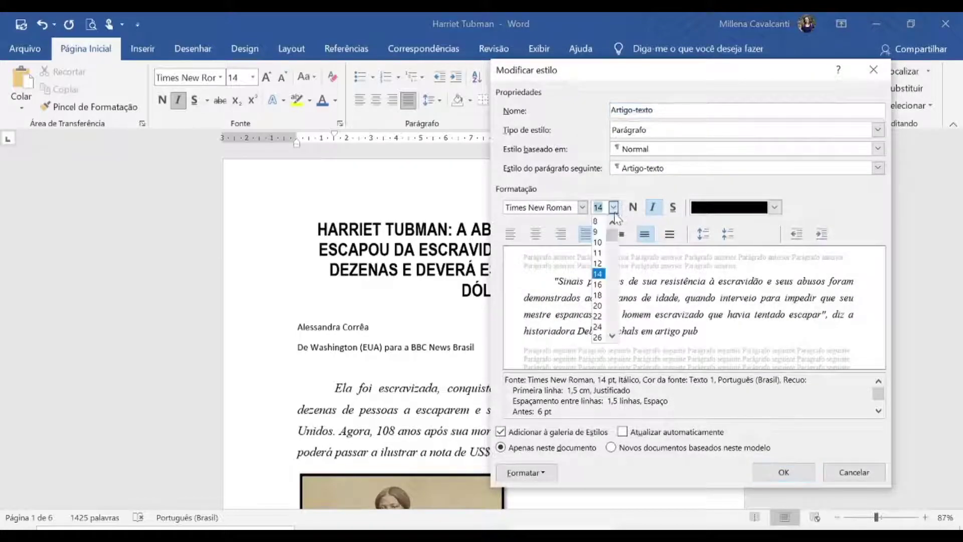
left_click(602, 272)
left_click(653, 207)
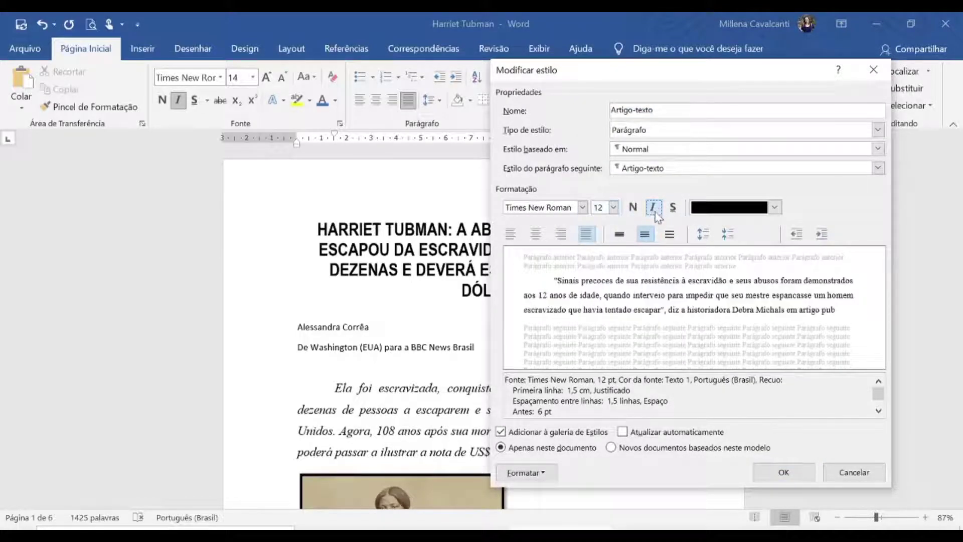
left_click(783, 472)
- Apply the Legenda style to the "Foto antiga" caption below the first-page photo
scroll(497, 326, "down", 3)
scroll(664, 402, "down", 15)
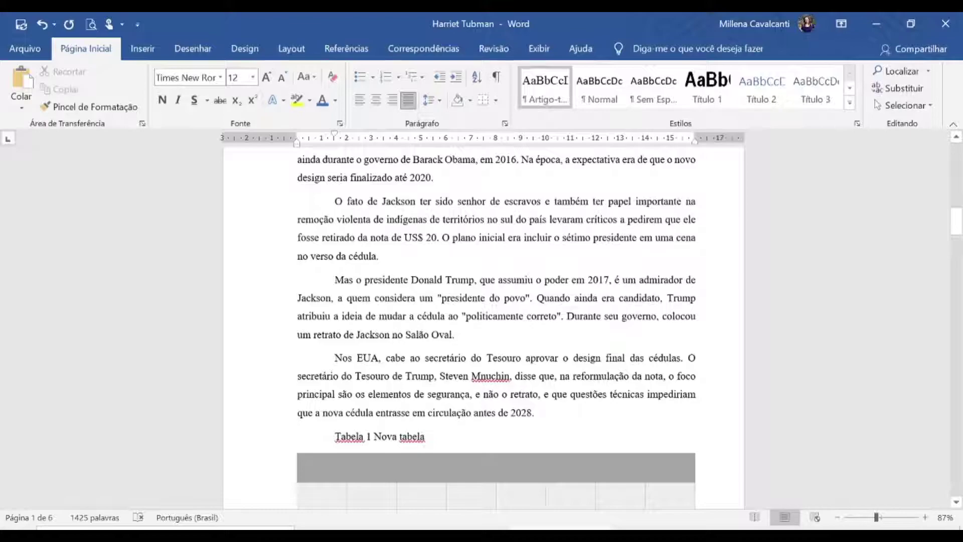
scroll(497, 326, "up", 15)
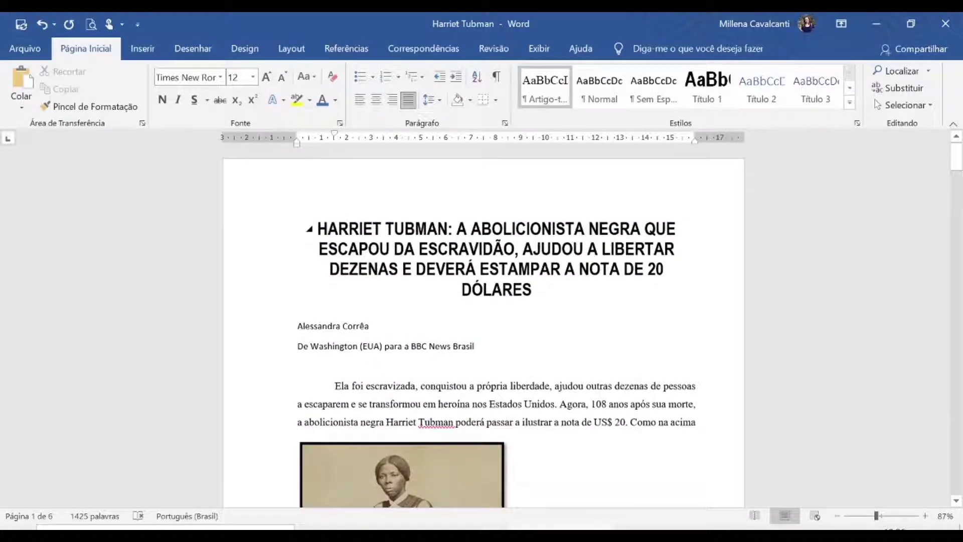
scroll(484, 331, "down", 3)
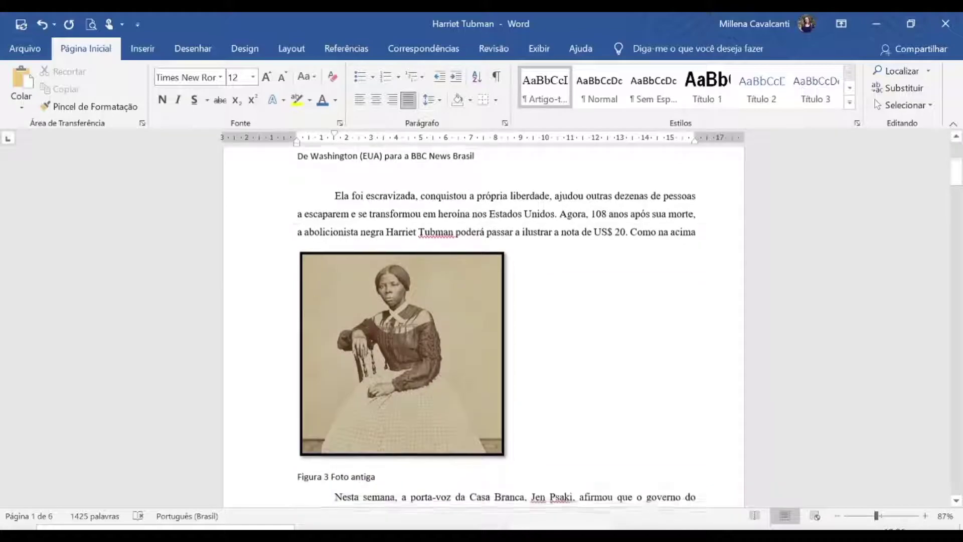
left_click(258, 321)
left_click(849, 103)
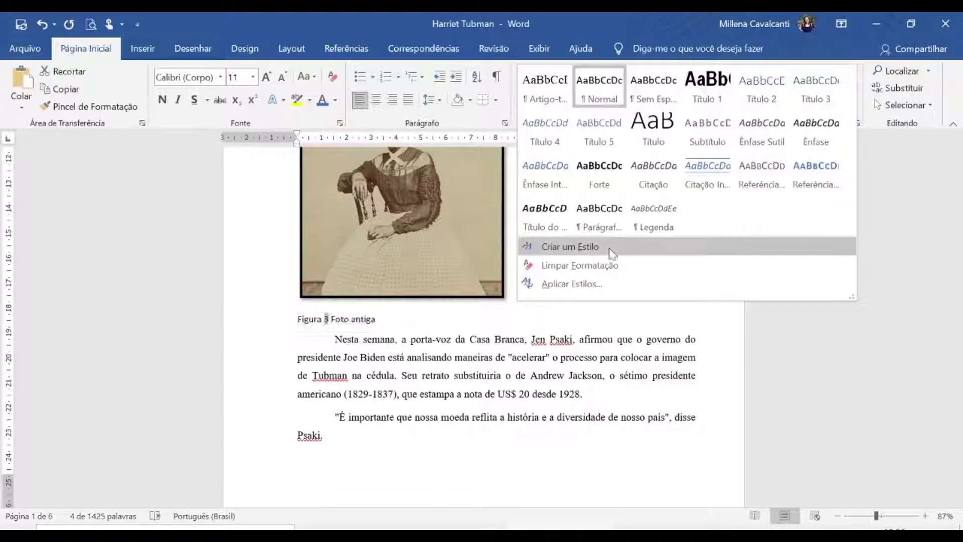
left_click(648, 222)
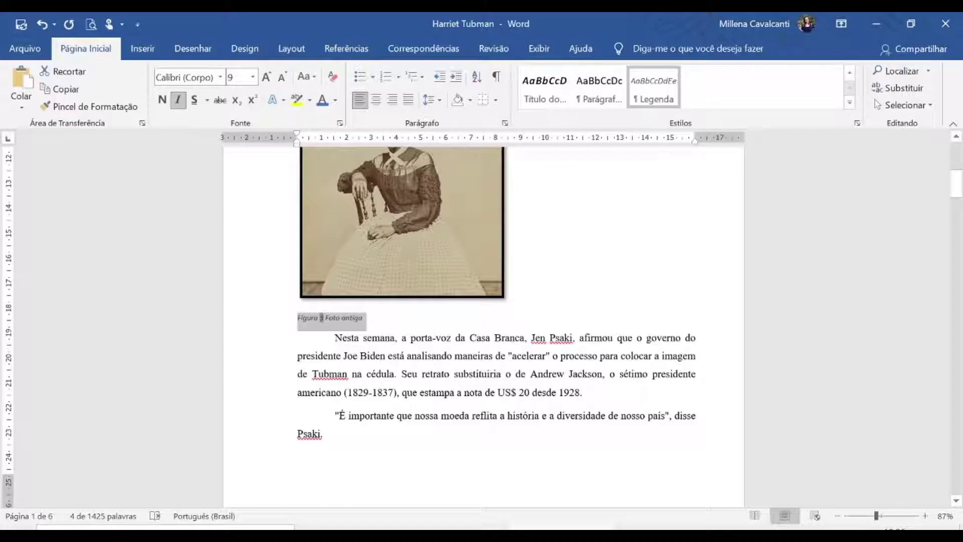
left_click(669, 337)
- Start a new paragraph style from the article's main title and name it Artigo-Título
scroll(669, 337, "up", 10)
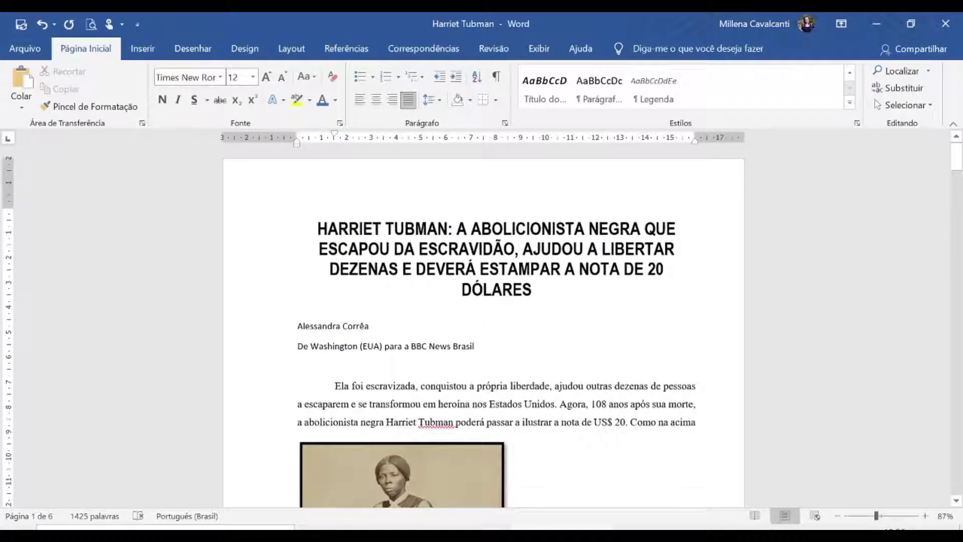
left_click(309, 229)
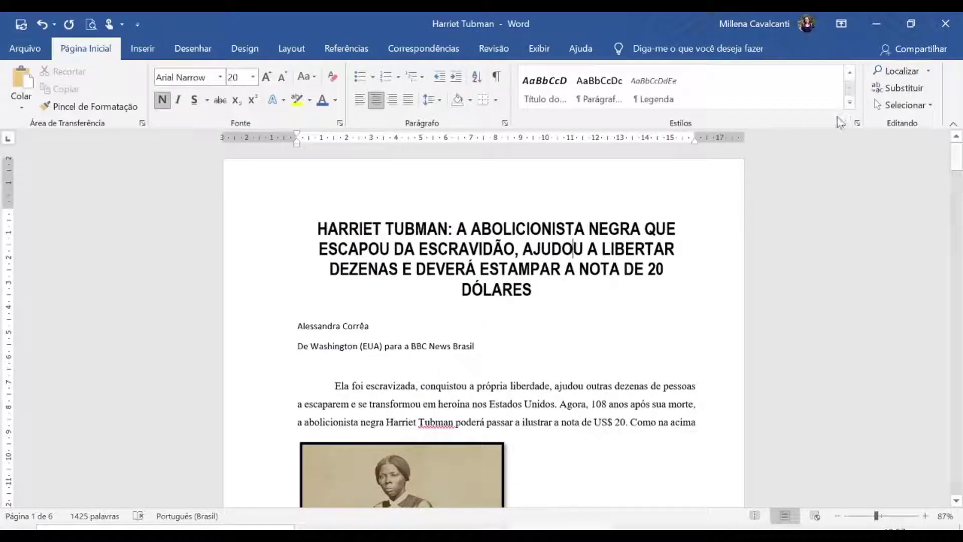
left_click(850, 102)
left_click(712, 88)
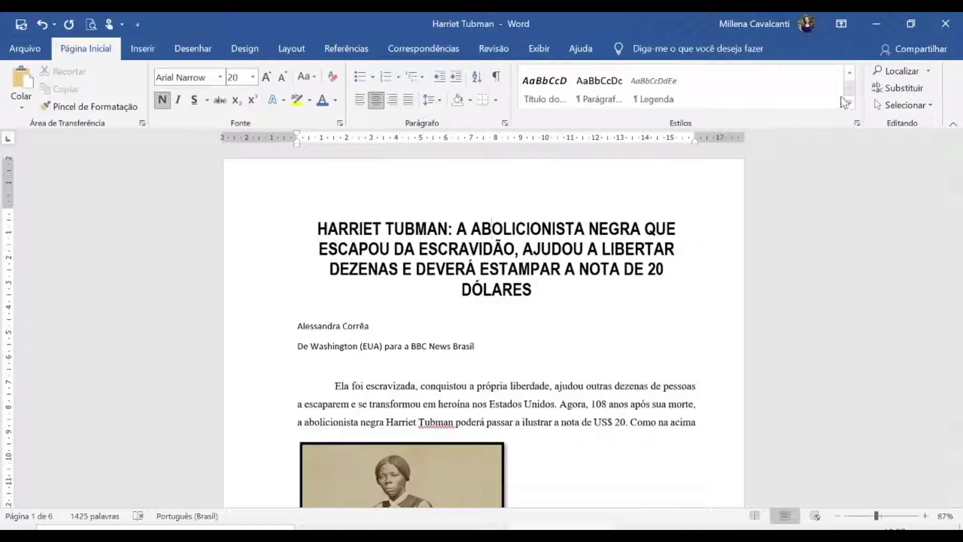
left_click(856, 123)
left_click(381, 452)
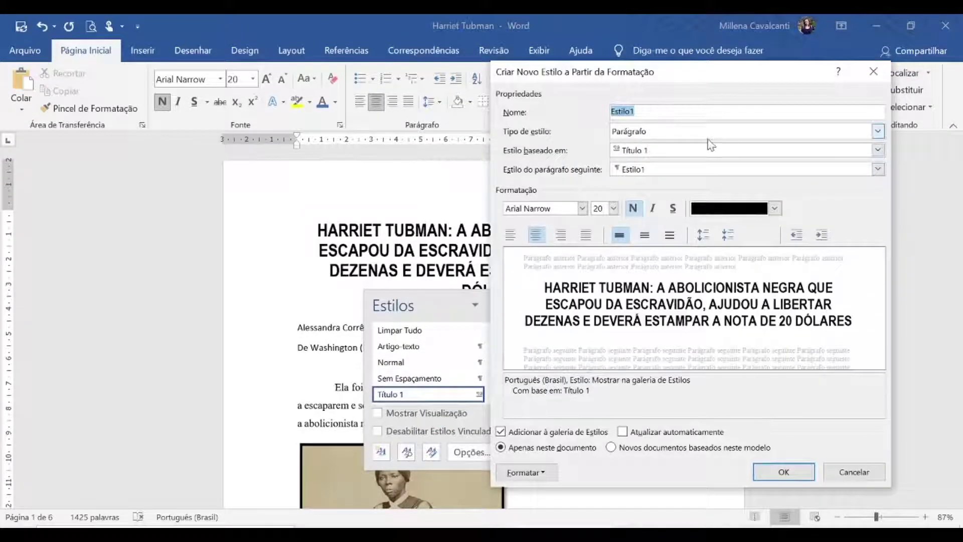
type("Artigo-Títu")
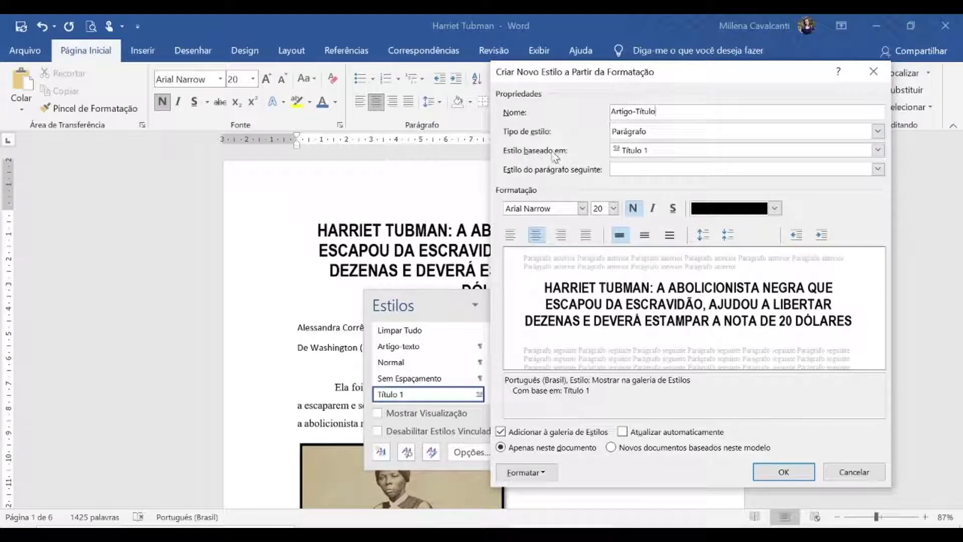
- Keep Título 1 as the base of Artigo-Título and set Artigo-texto as its following paragraph style
left_click(877, 153)
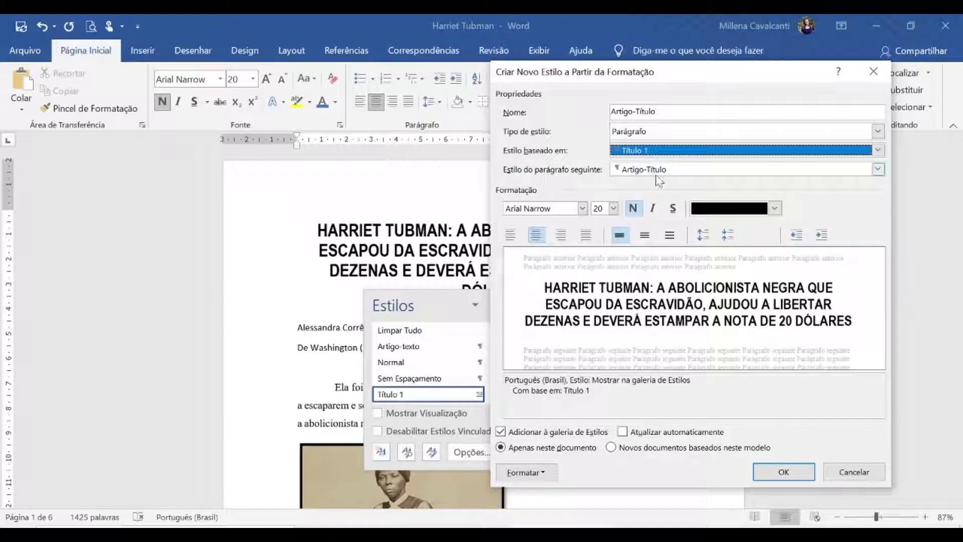
left_click(683, 173)
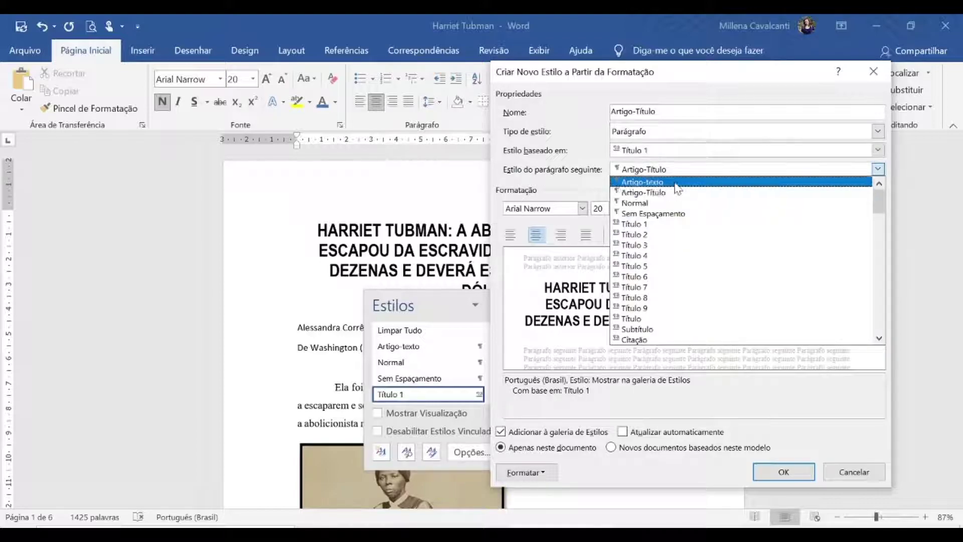
left_click(680, 182)
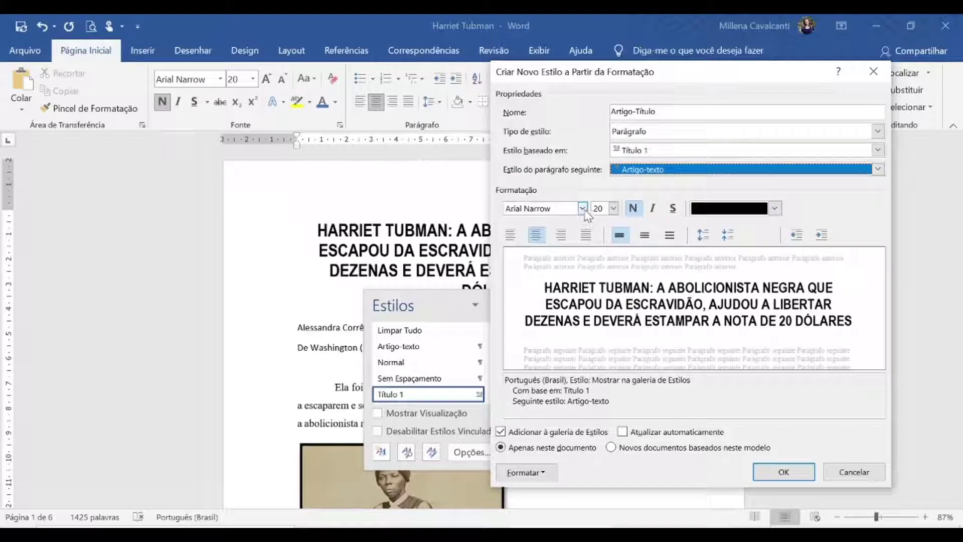
- Set Artigo-Título to 22 pt in the blue Destaque 1 theme colour, save the style and close the Estilos pane
left_click(614, 208)
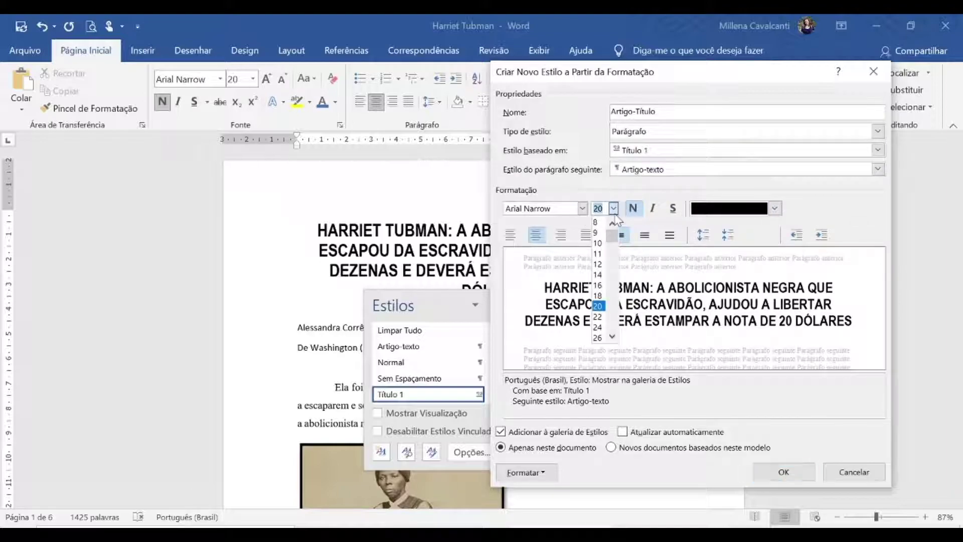
left_click(602, 315)
left_click(776, 210)
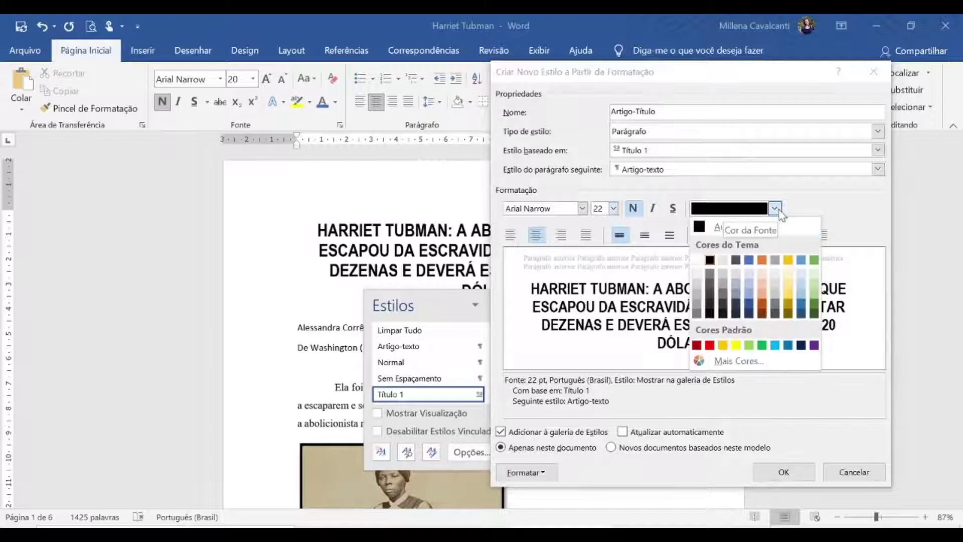
left_click(749, 259)
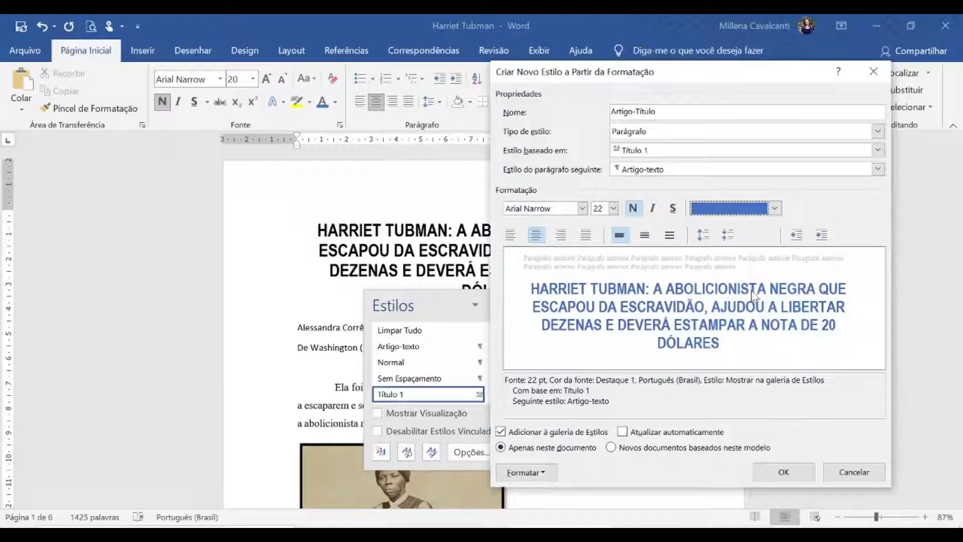
left_click(784, 474)
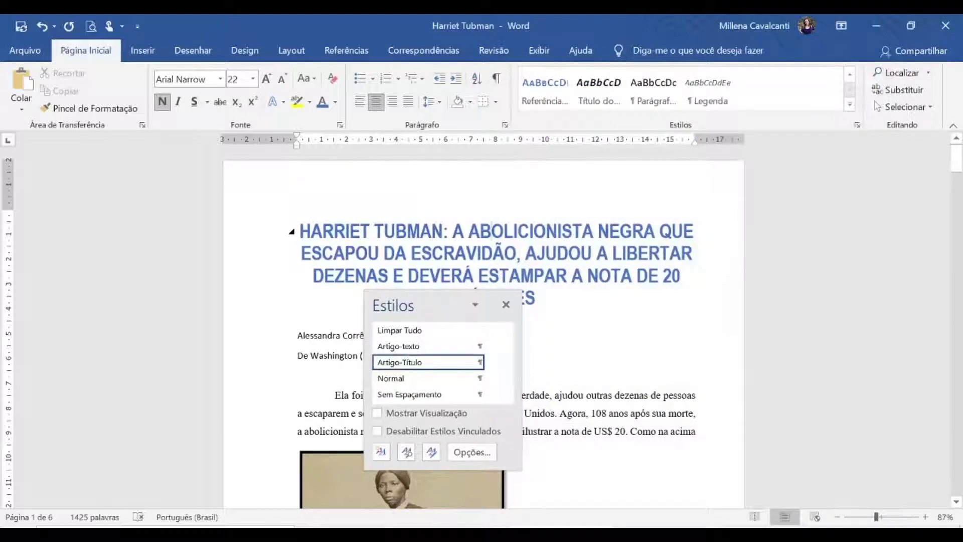
left_click(505, 304)
scroll(600, 383, "down", 20)
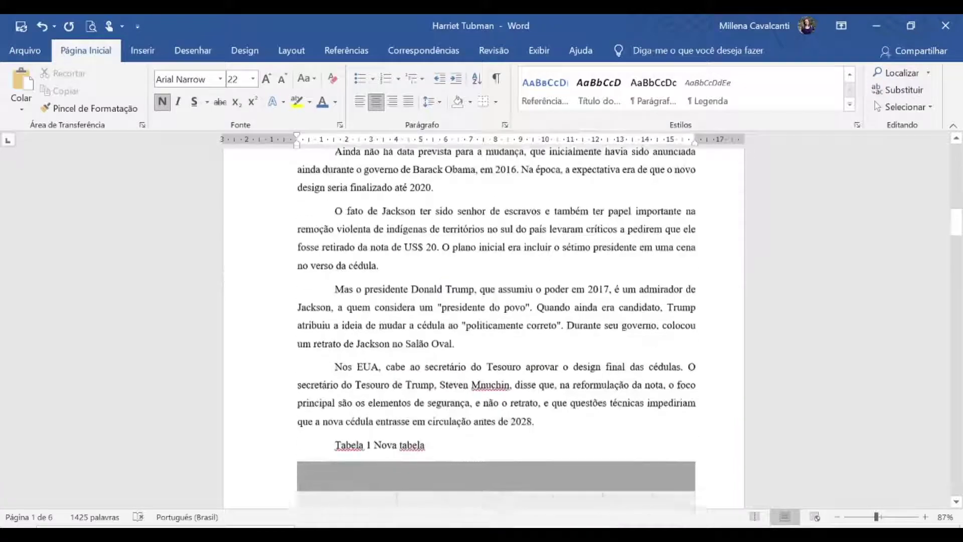
- Apply the Artigo-Título style to the "Escravidão" heading
scroll(509, 316, "down", 10)
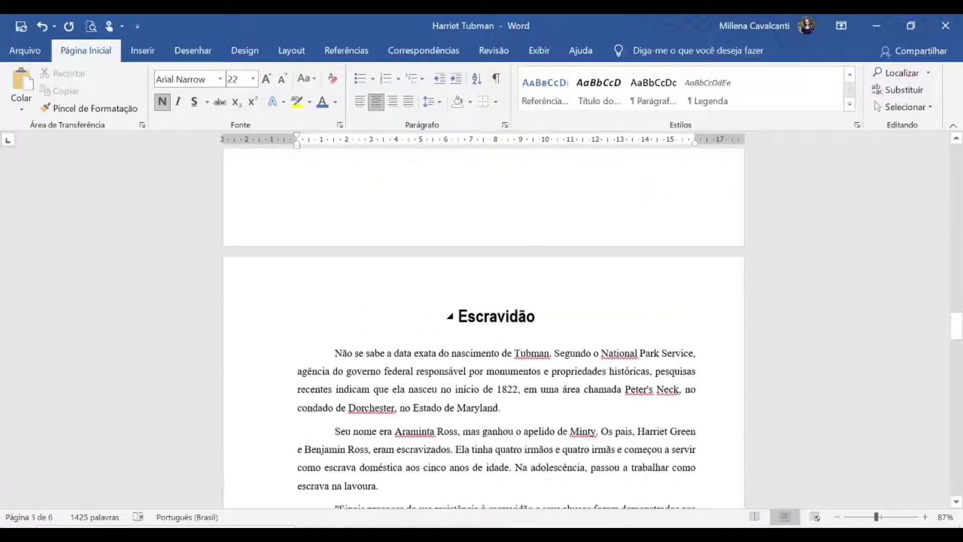
left_click(509, 316)
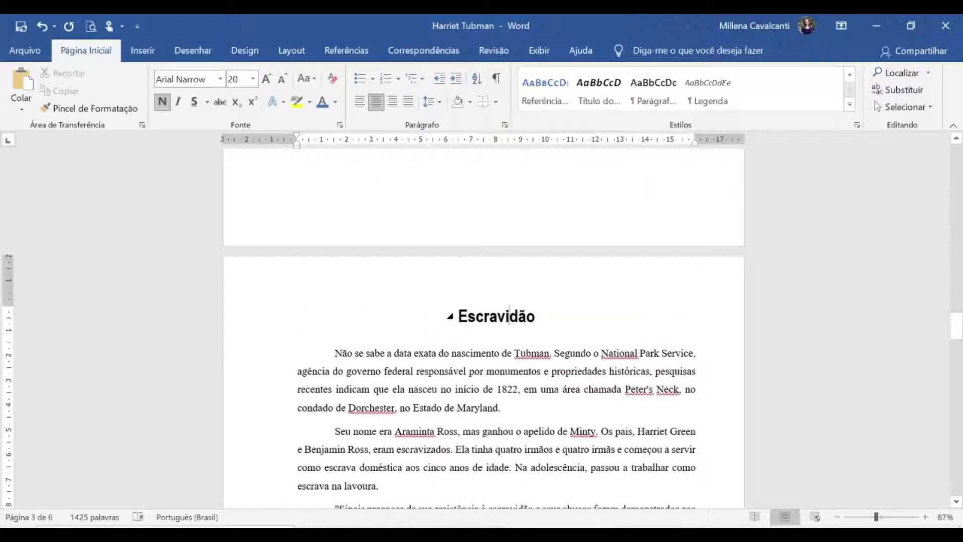
left_click(268, 330)
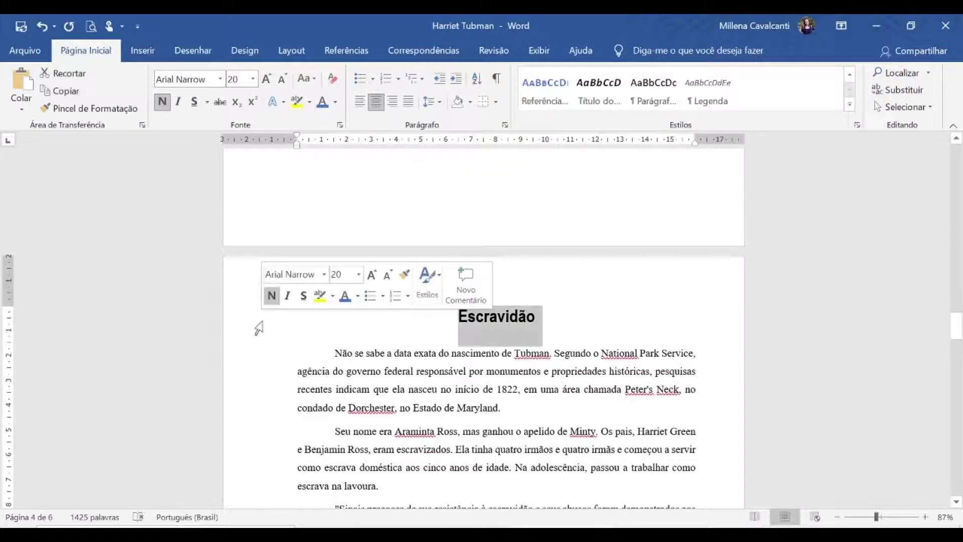
left_click(849, 104)
left_click(600, 86)
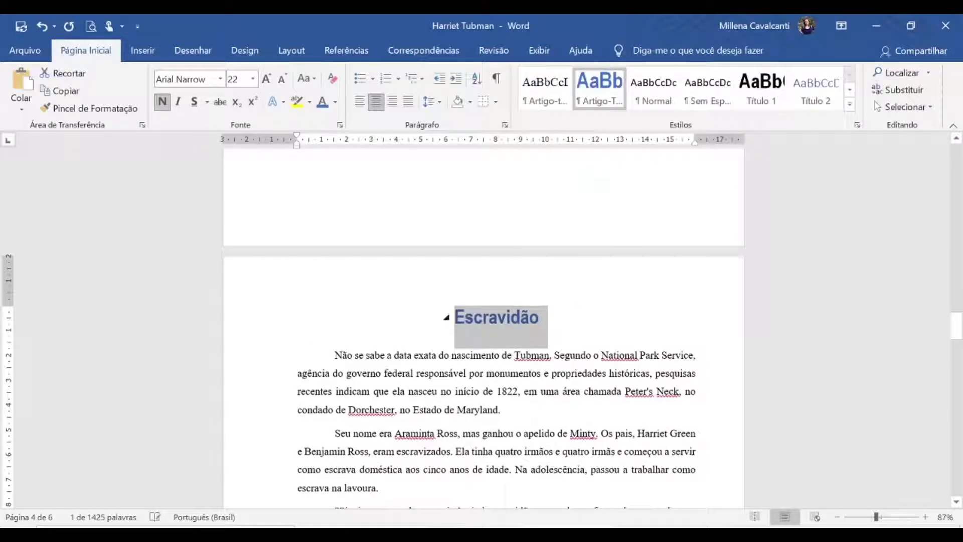
key("Down")
- Format the "Liberdade" heading with the Artigo-Título style
scroll(482, 326, "down", 15)
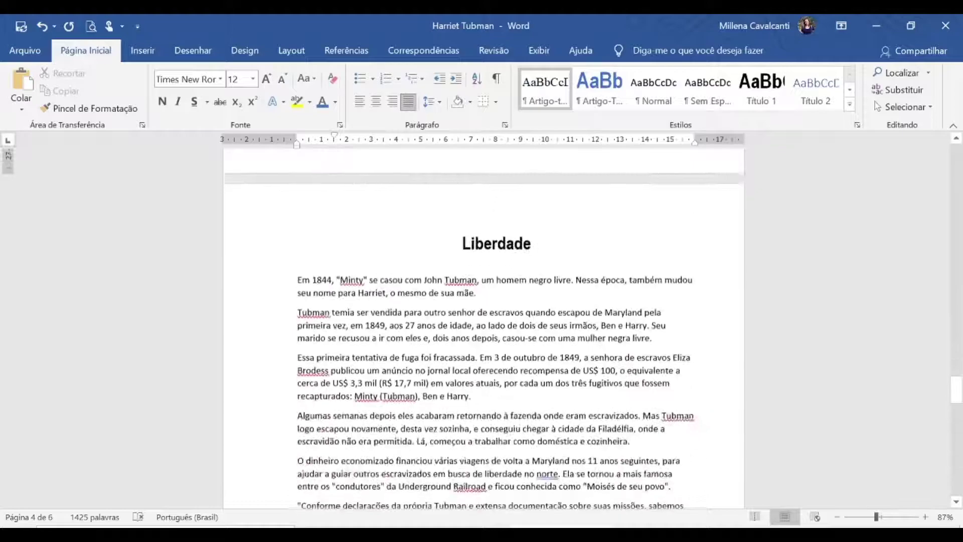
left_click(237, 244)
left_click(600, 86)
- Turn the "Missões" line into a heading with the Artigo-Título style
scroll(482, 326, "down", 4)
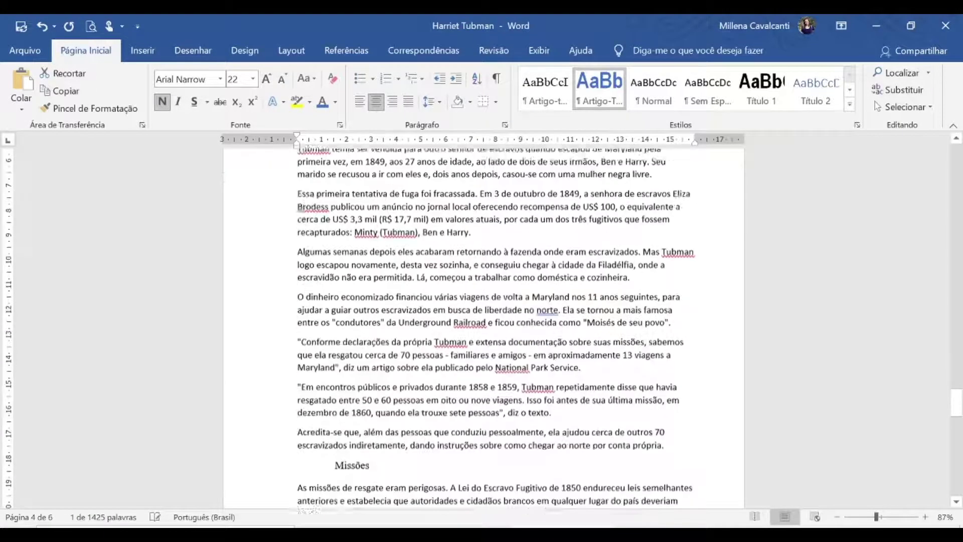
scroll(271, 195, "down", 6)
left_click(268, 224)
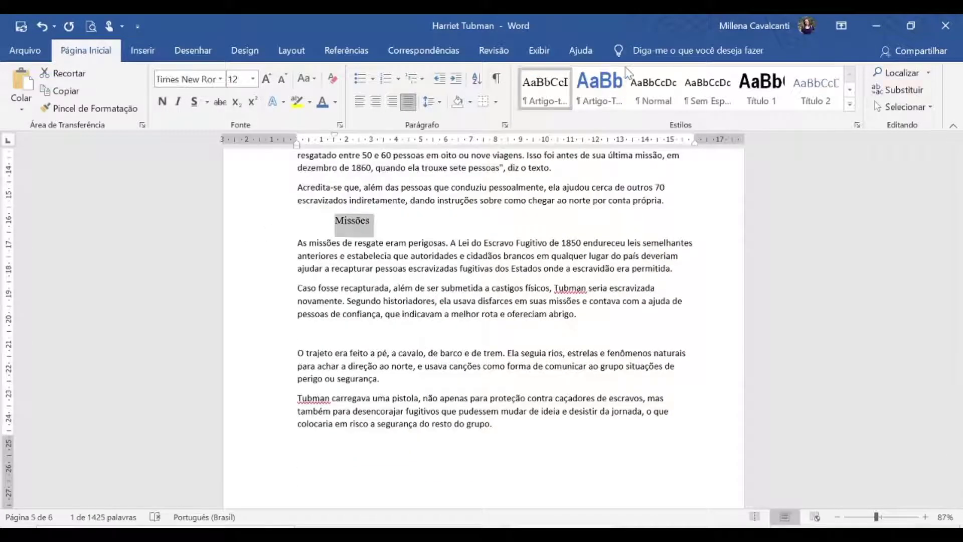
left_click(600, 85)
scroll(481, 326, "down", 10)
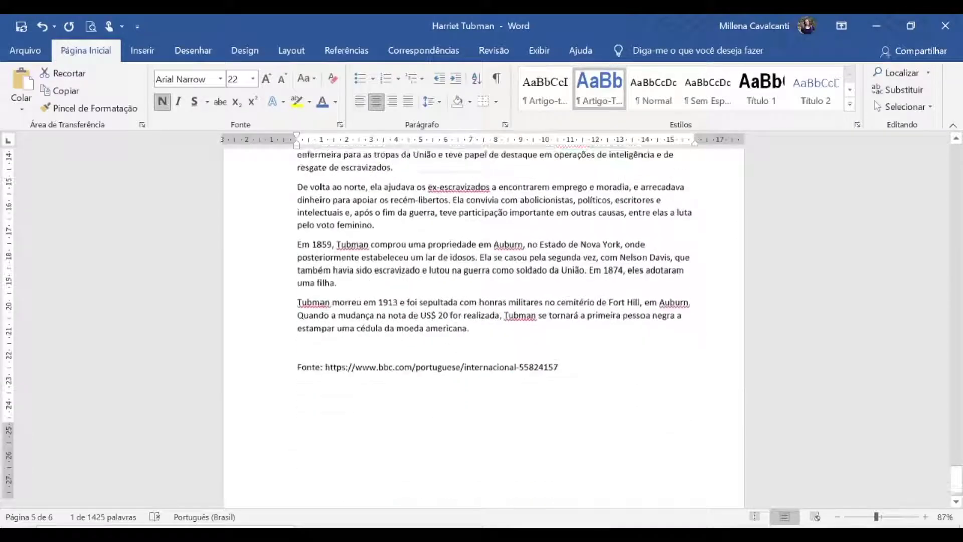
- Enter "Novo Título" on the blank line after the second Missões paragraph and apply the Artigo-Título style to it
scroll(481, 326, "up", 15)
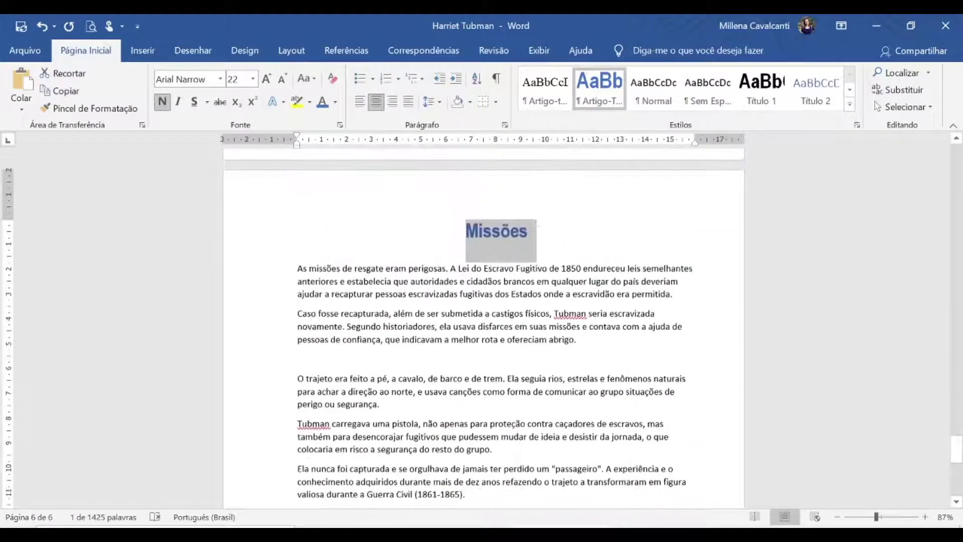
left_click(298, 358)
key("BackSpace")
key("ctrl+z")
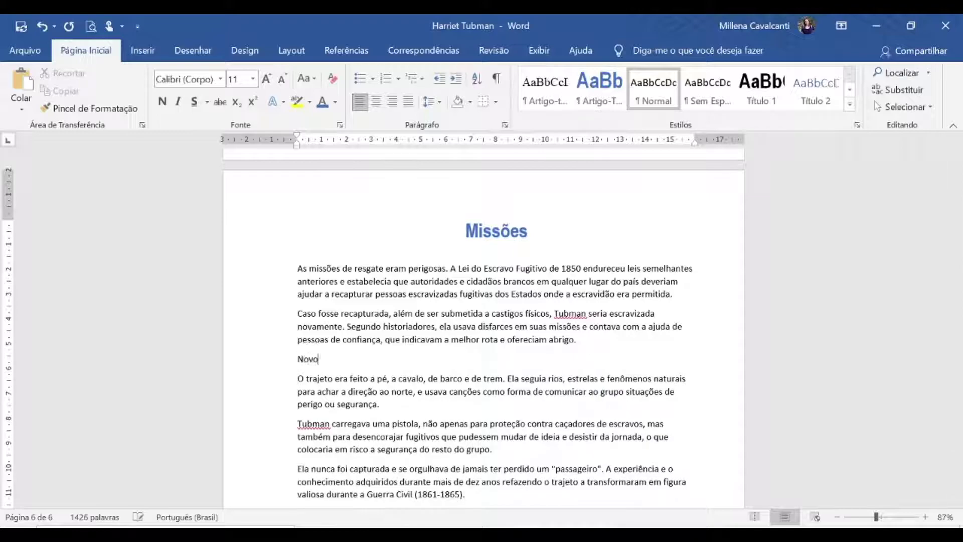
key("shift+Home")
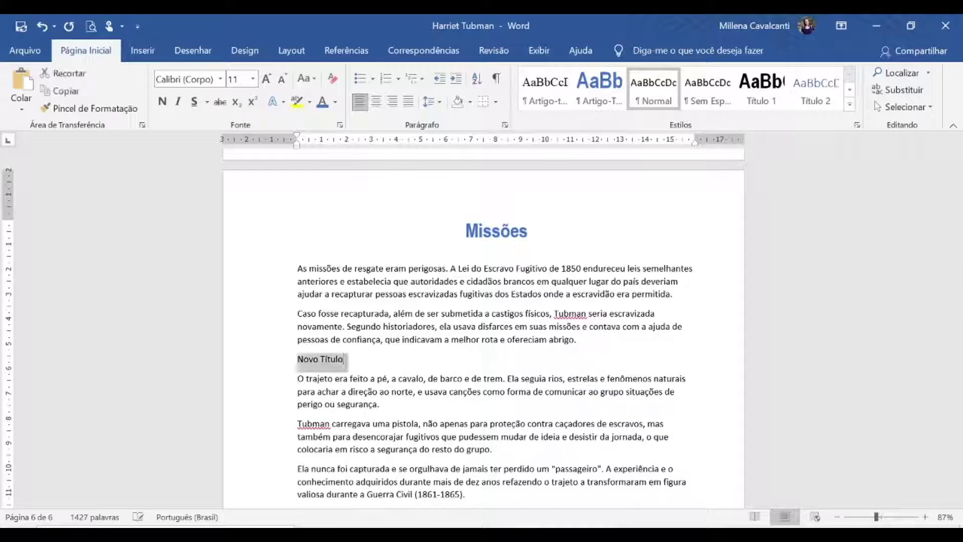
left_click(596, 94)
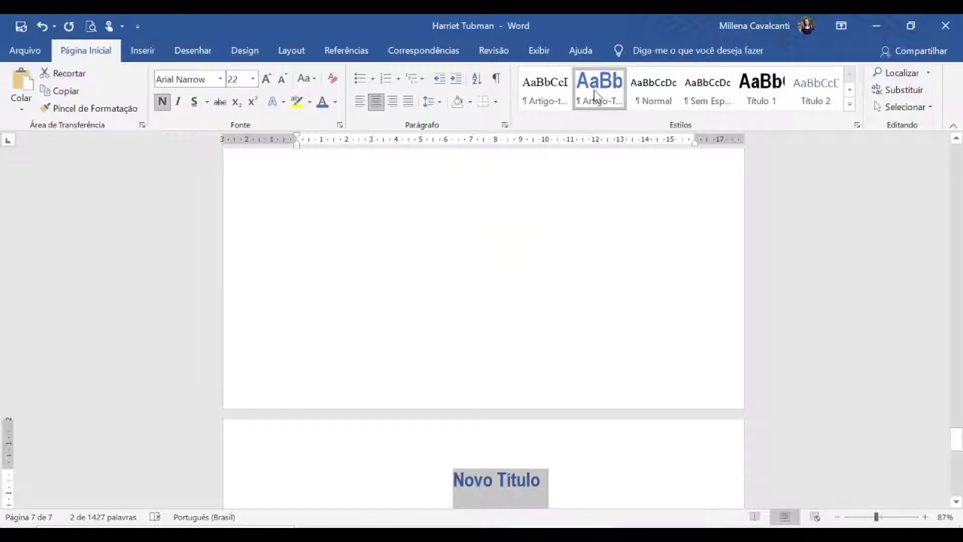
- Add a paragraph of sample text, "Sndlksandl ,l;asd;", directly below the "Novo Título" heading
key("End")
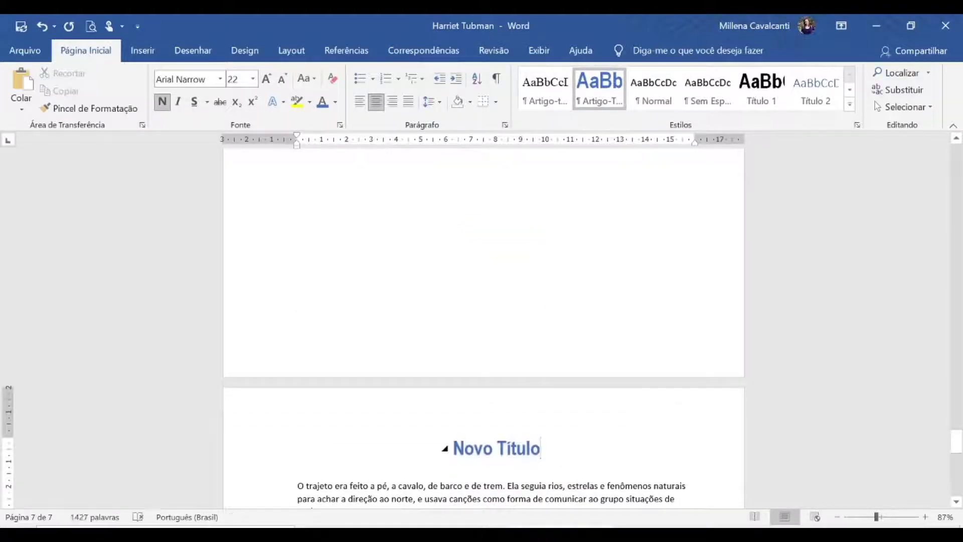
key("Return")
type("Sndlksandl")
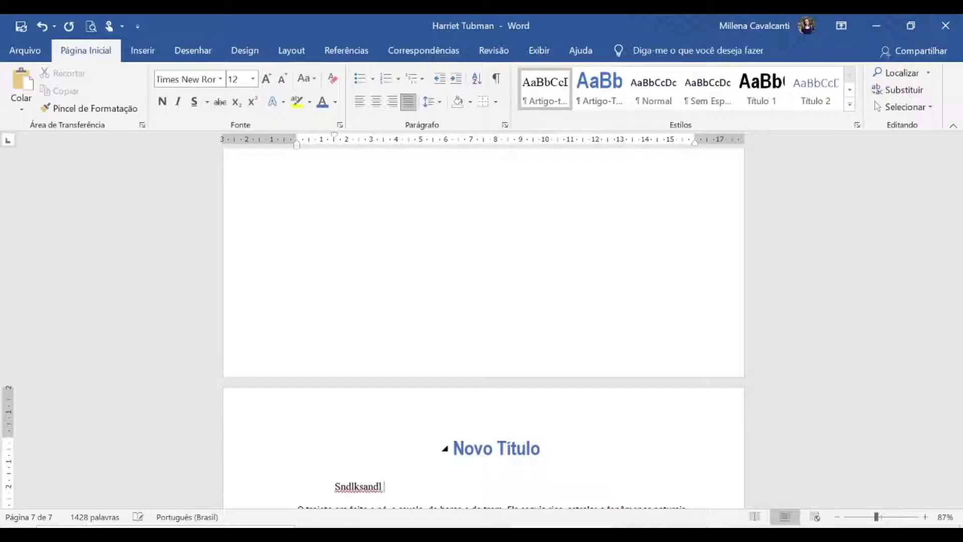
type(" ,l;asd;")
- Delete the sample text paragraph below the "Novo Título" heading
scroll(484, 327, "down", 3)
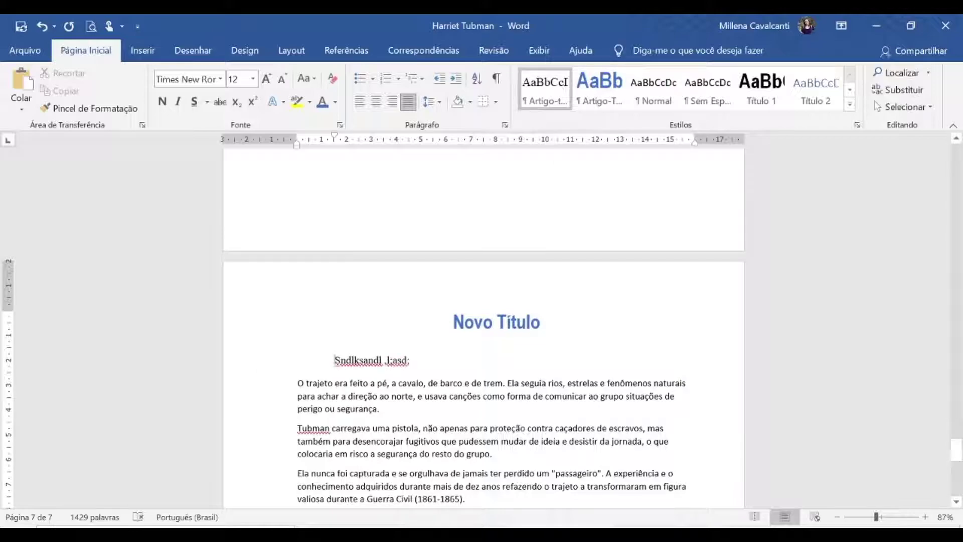
scroll(484, 326, "down", 2)
left_click(256, 271)
key("Delete")
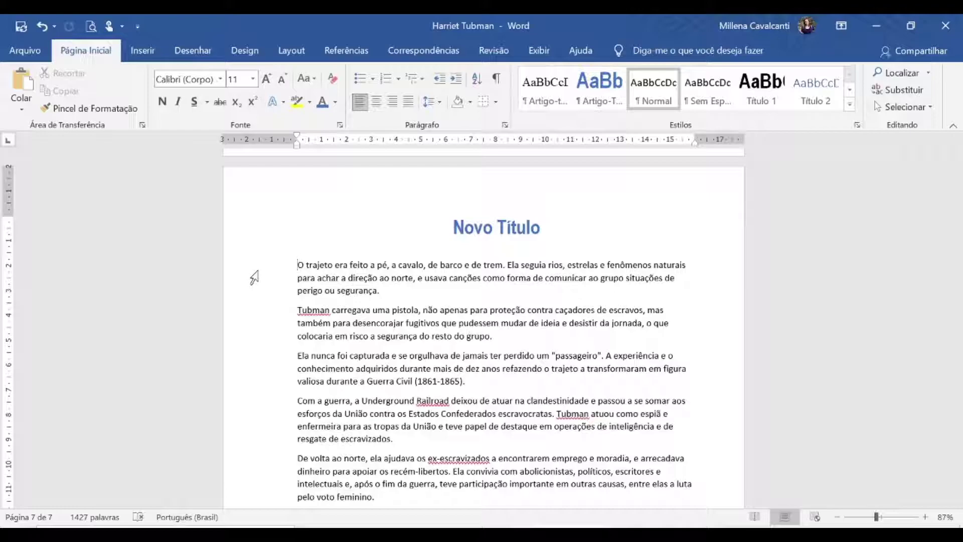
- Apply the Artigo-texto style to the two paragraphs directly below the "Missões" heading
scroll(444, 228, "down", 3)
scroll(444, 228, "up", 2)
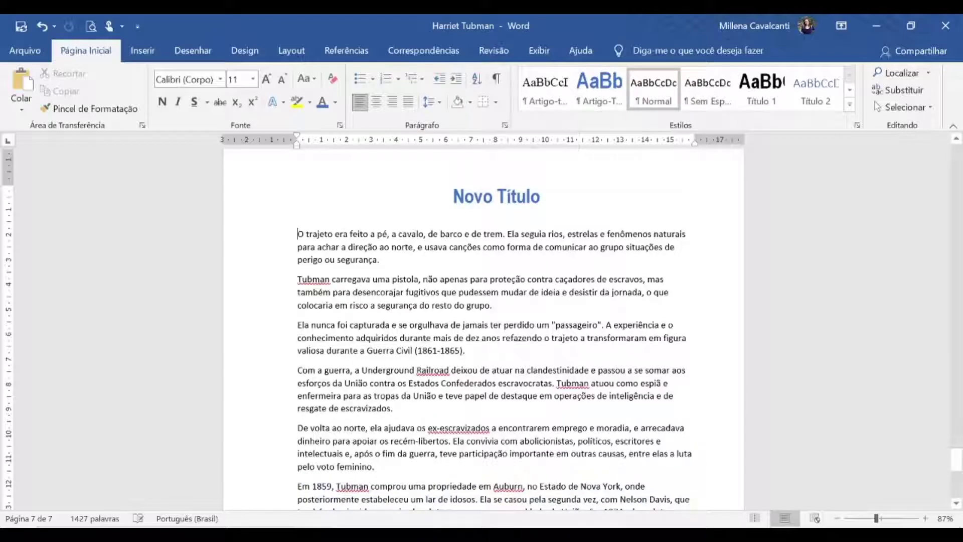
scroll(333, 283, "up", 20)
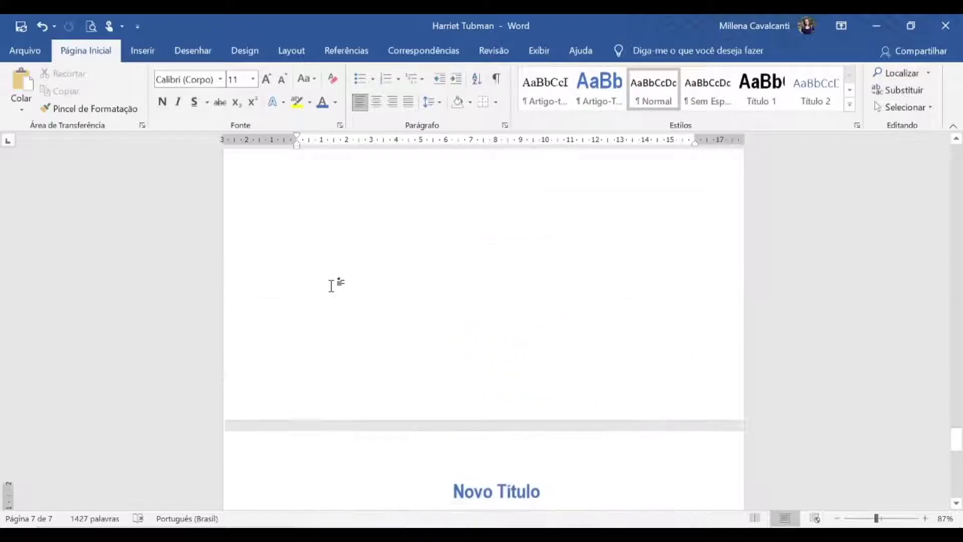
scroll(333, 284, "down", 1)
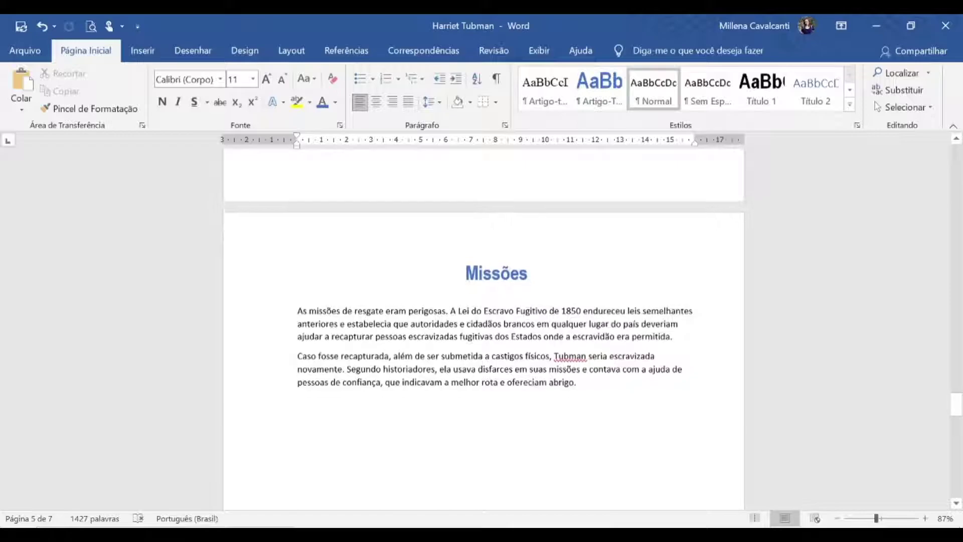
left_click_drag(243, 308, 247, 383)
left_click(545, 88)
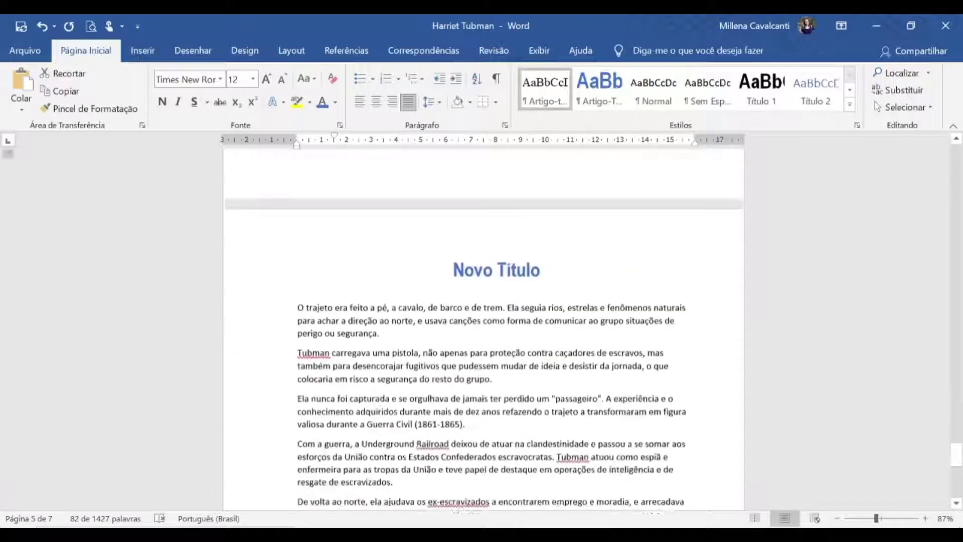
- Delete the "Novo Título" heading from the Missões section
scroll(247, 232, "down", 1)
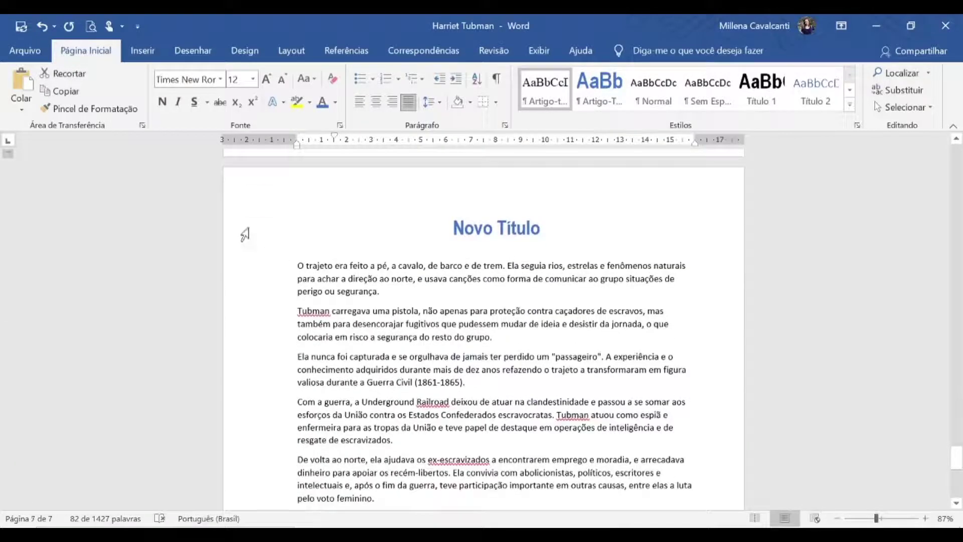
left_click(247, 230)
key("Delete")
- Apply the Artigo-texto style to the remaining Missões paragraphs, starting with "O trajeto era feito a pé"
scroll(496, 331, "up", 5)
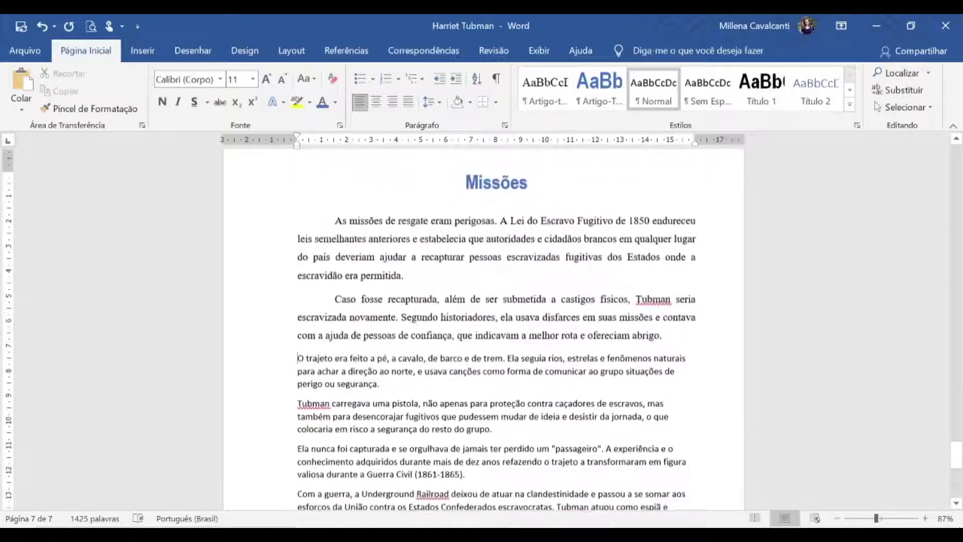
scroll(497, 331, "down", 1)
left_click_drag(270, 238, 281, 519)
left_click(546, 88)
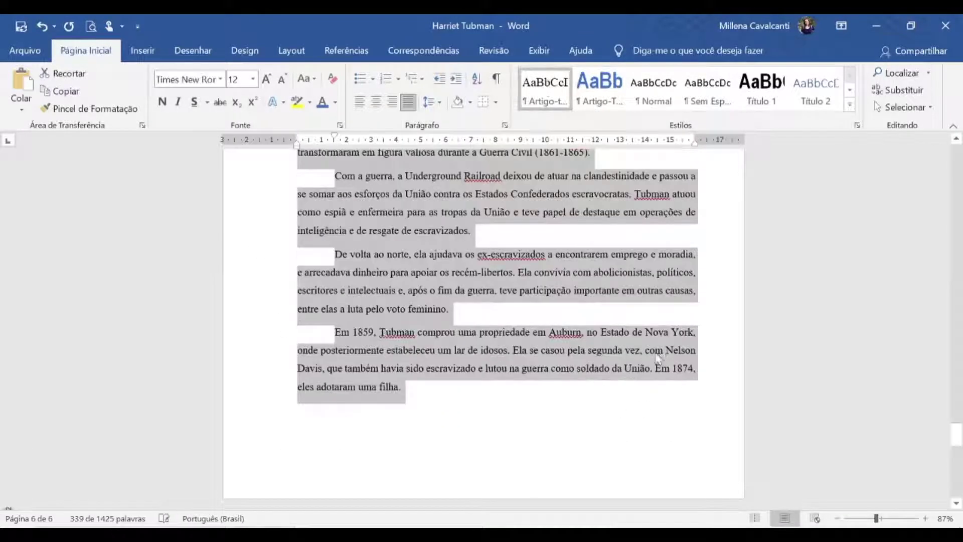
left_click(620, 407)
- Format all body paragraphs of the Liberdade section with the Artigo-texto style
scroll(620, 407, "up", 10)
scroll(276, 291, "up", 10)
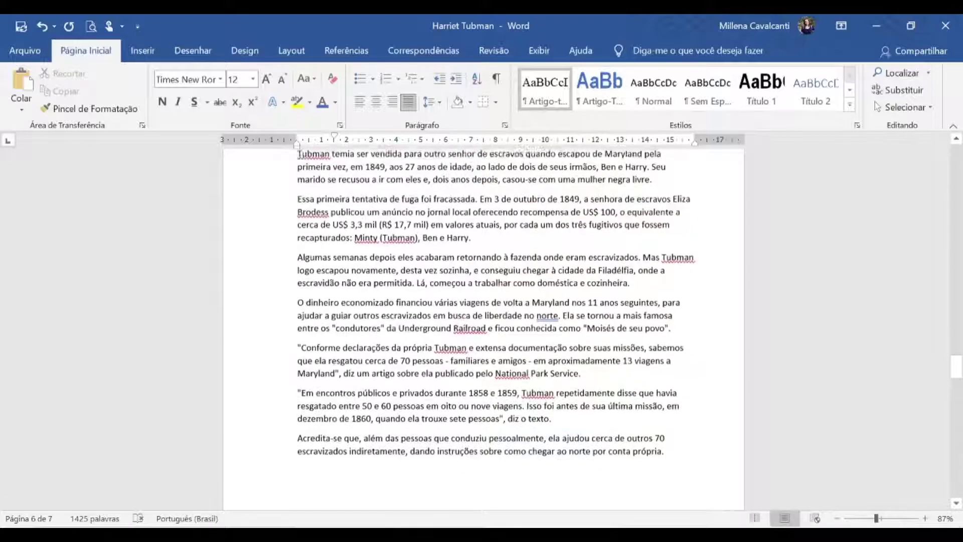
scroll(276, 291, "down", 1)
scroll(277, 291, "up", 1)
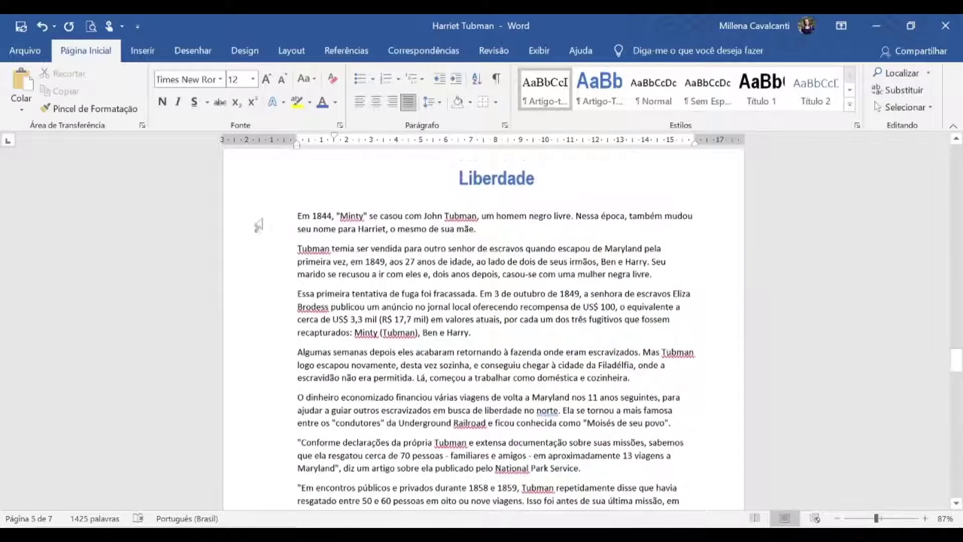
left_click_drag(258, 223, 502, 338)
left_click(542, 92)
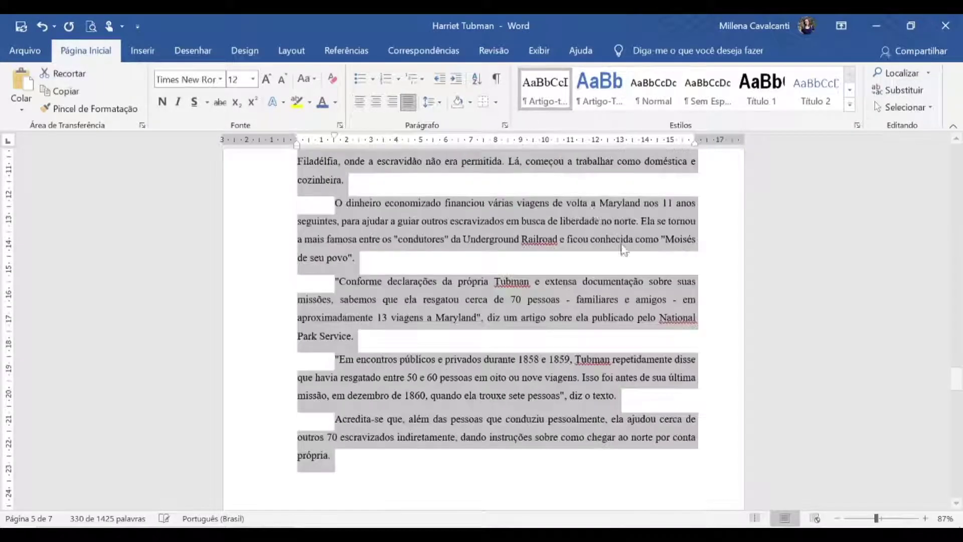
- Review the Escravidão body text, then check the styles applied to the main title and the opening paragraph on the first page
scroll(647, 279, "up", 10)
scroll(496, 326, "up", 3)
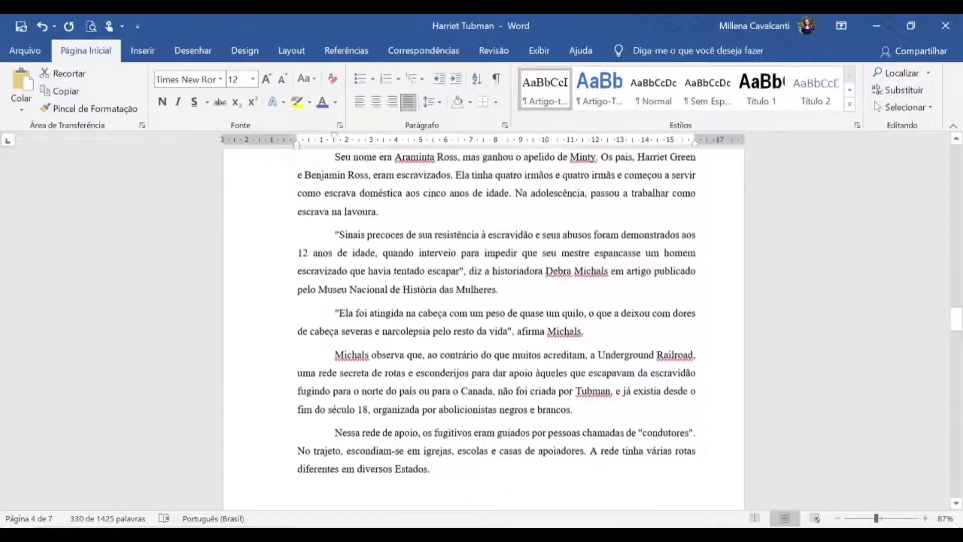
left_click_drag(434, 482, 321, 273)
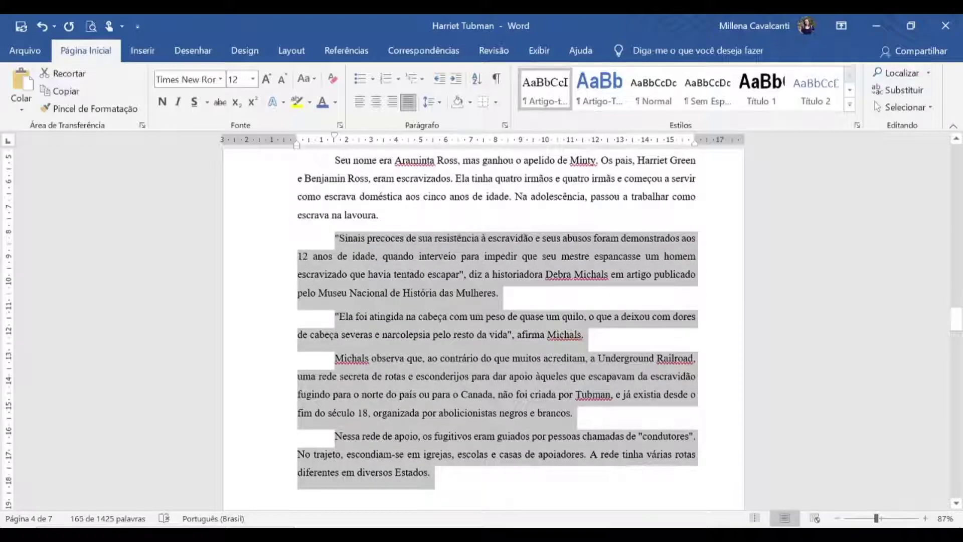
left_click(322, 274)
scroll(561, 329, "up", 7)
scroll(561, 329, "up", 15)
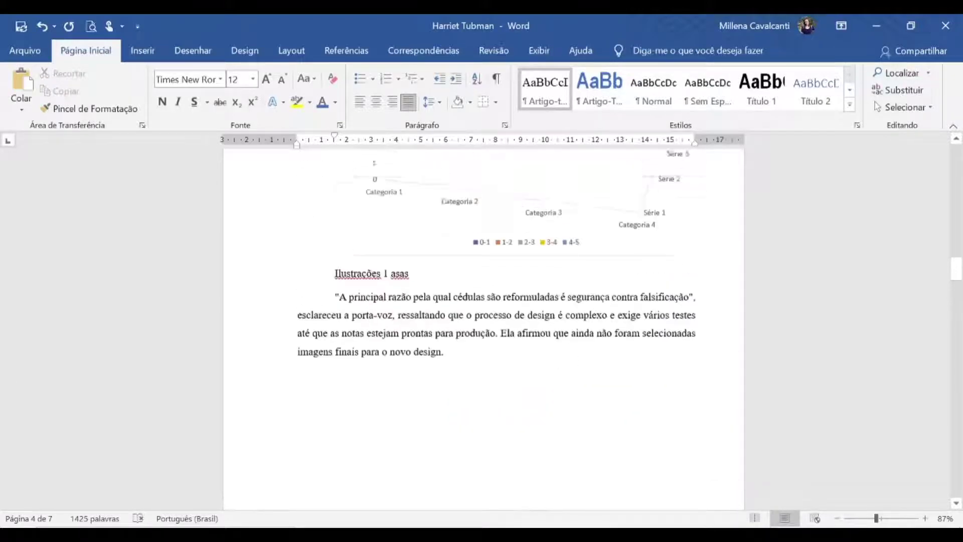
left_click_drag(956, 232, 955, 150)
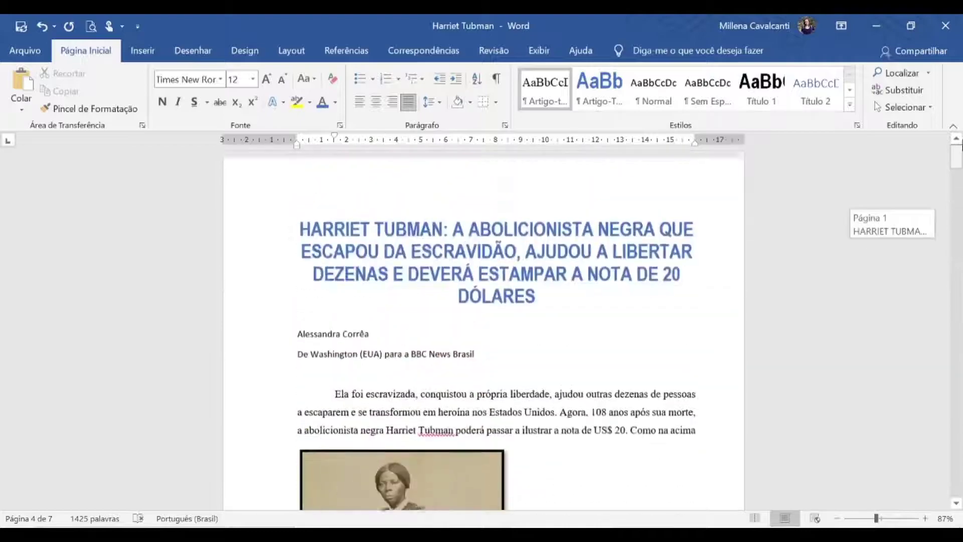
left_click(491, 232)
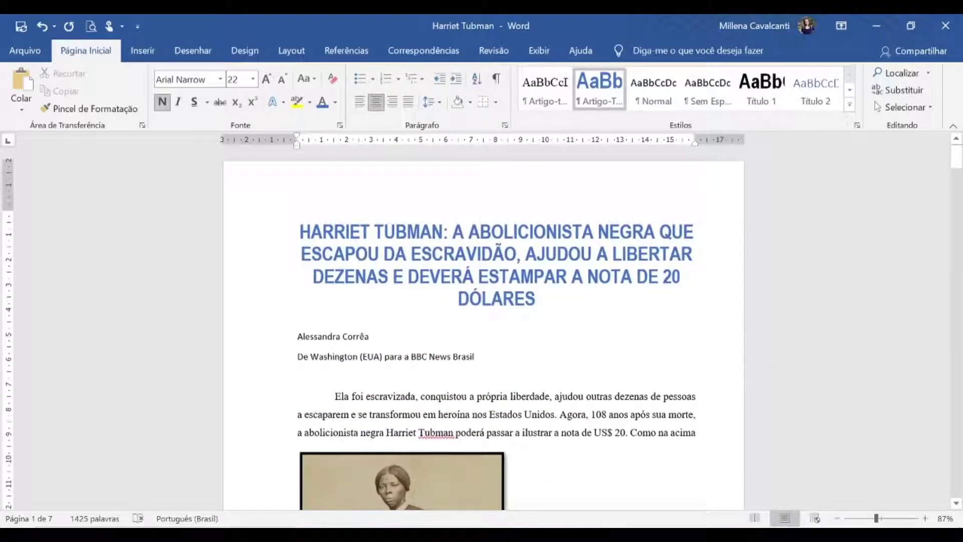
left_click(510, 396)
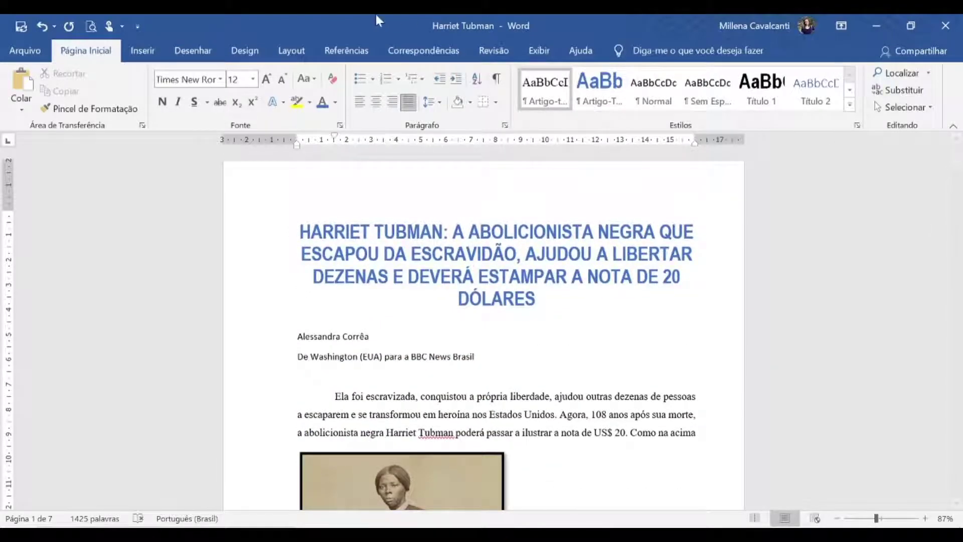
- Apply a different document style set to the whole article, one with a vertical line beside a left-aligned main title
left_click(241, 52)
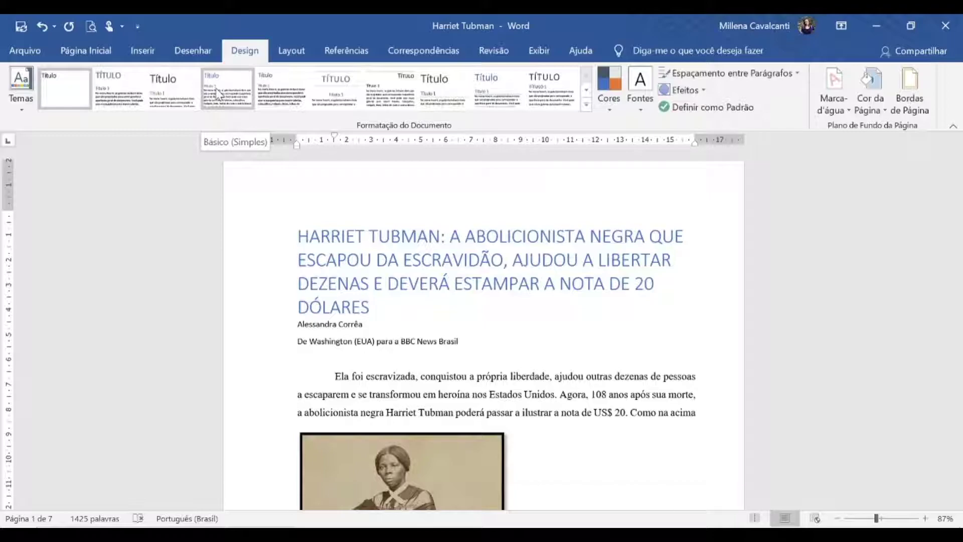
left_click(119, 93)
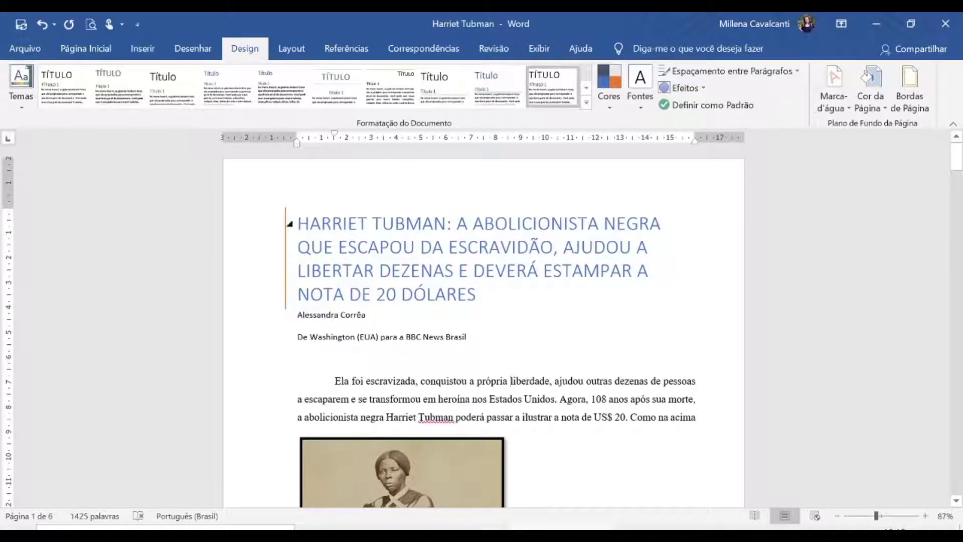
scroll(484, 326, "down", 20)
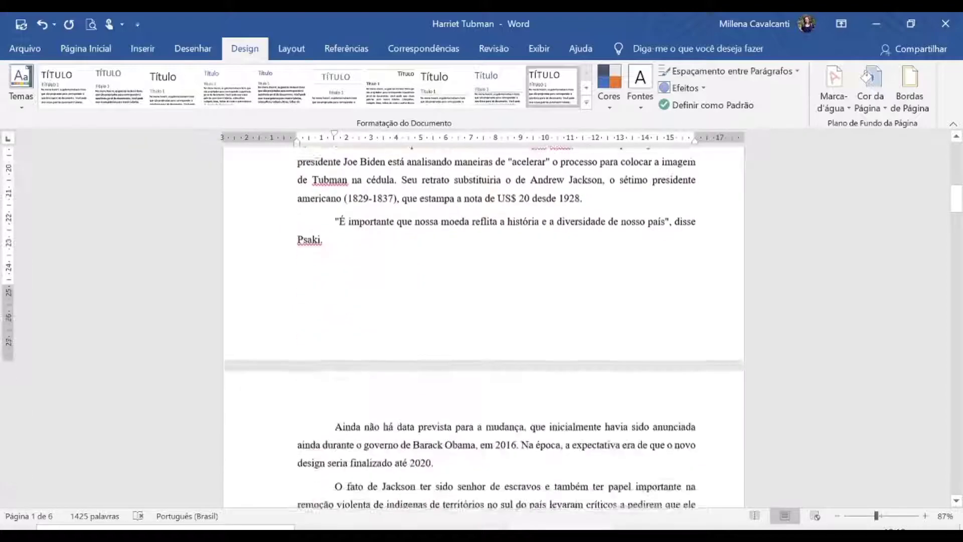
- Review the restyled article pages, then preview alternative document themes on the first page without applying one
scroll(483, 326, "down", 5)
scroll(484, 326, "up", 10)
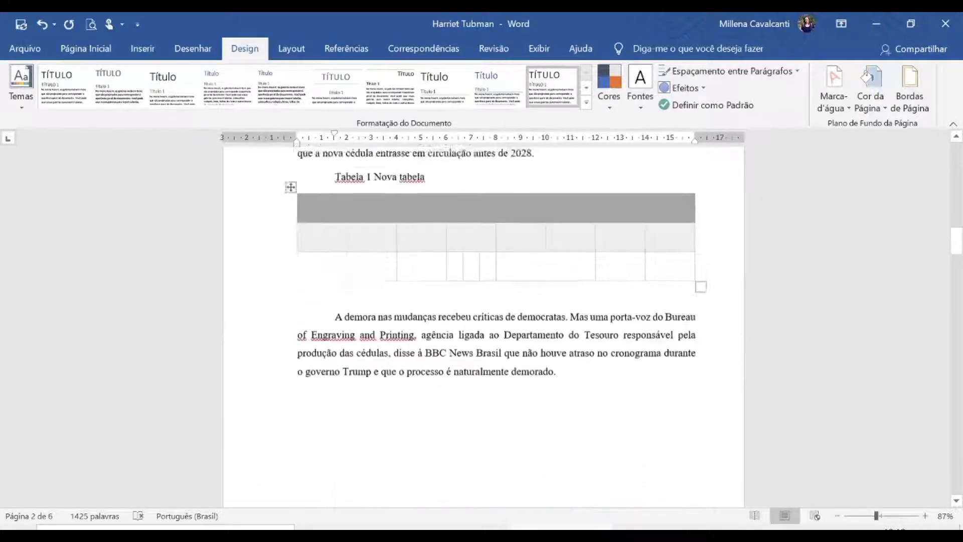
scroll(485, 316, "up", 12)
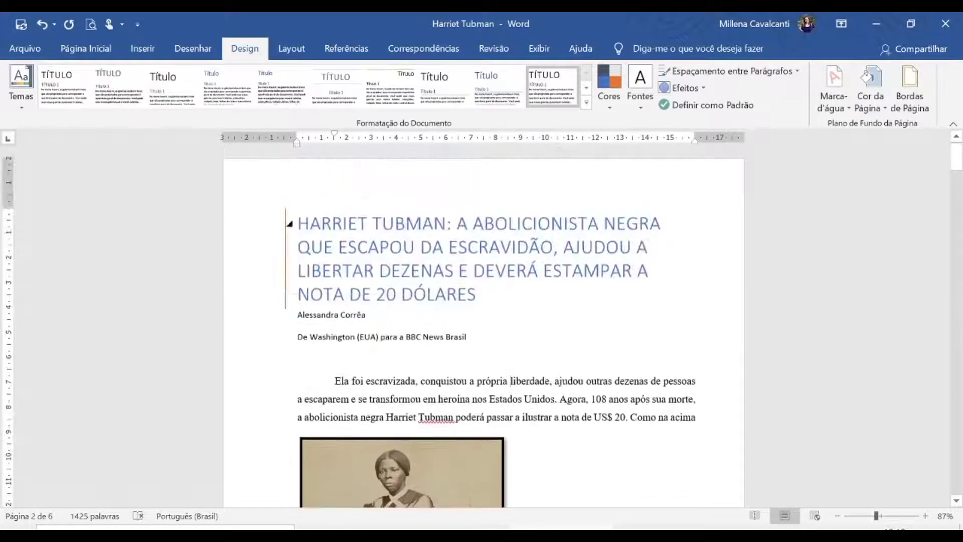
left_click(23, 104)
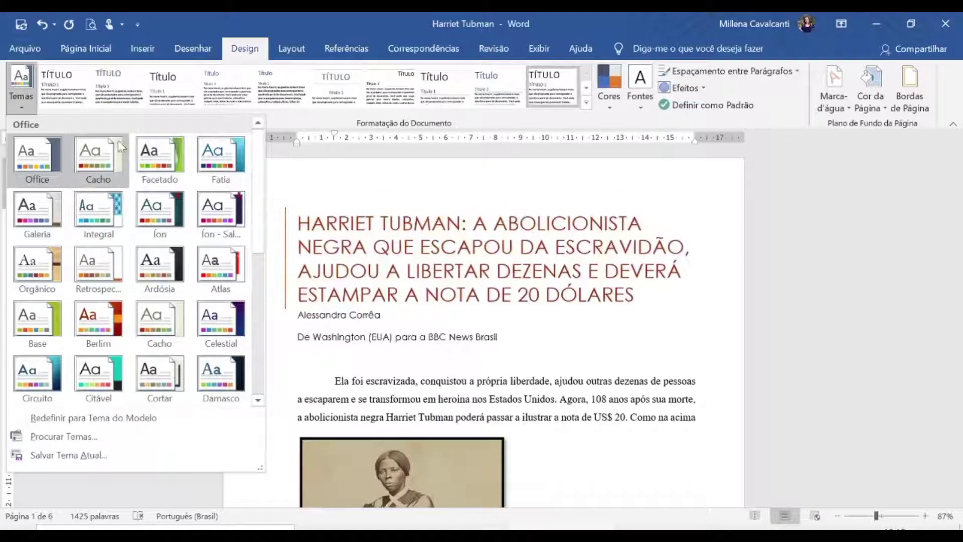
left_click(361, 172)
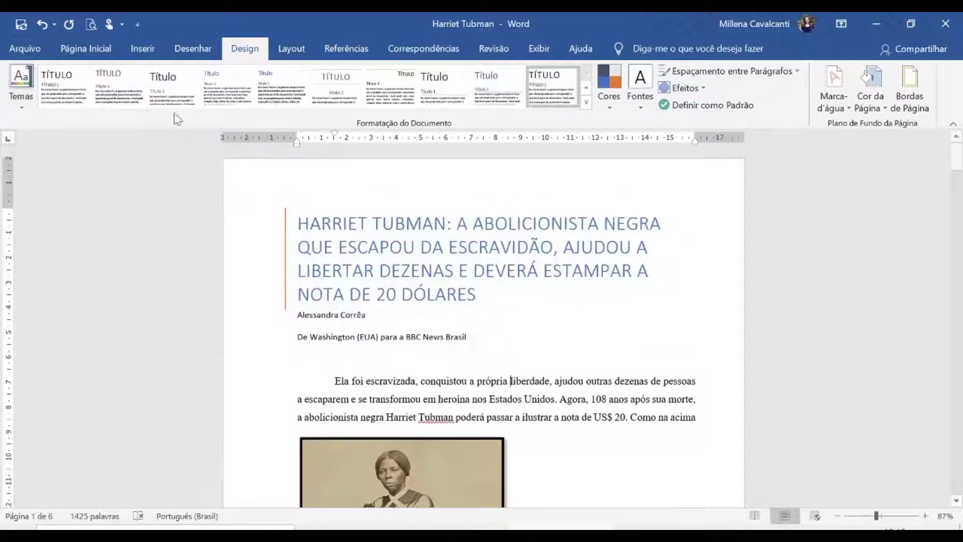
- Look through the text styles offered by the current style set, then apply the Centralizado style set to the article
left_click(80, 48)
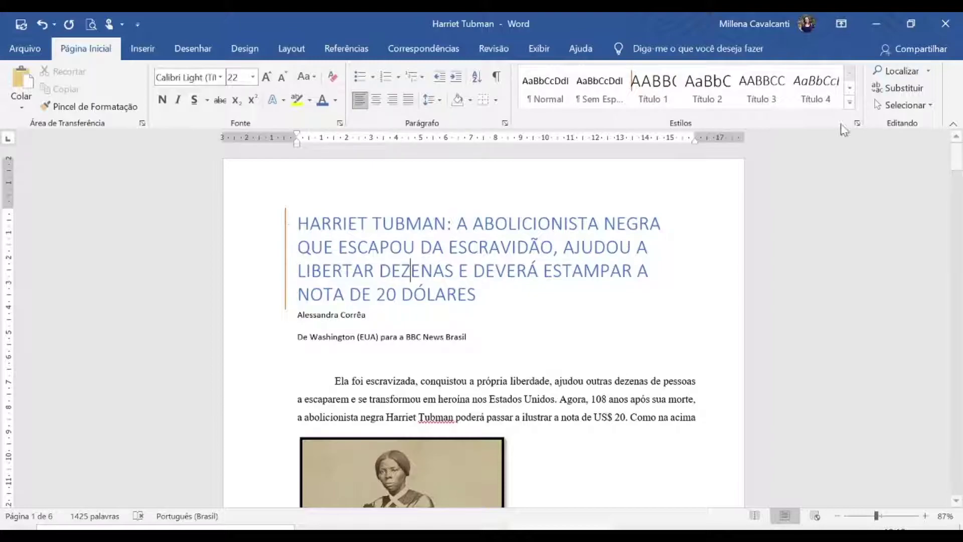
left_click(849, 102)
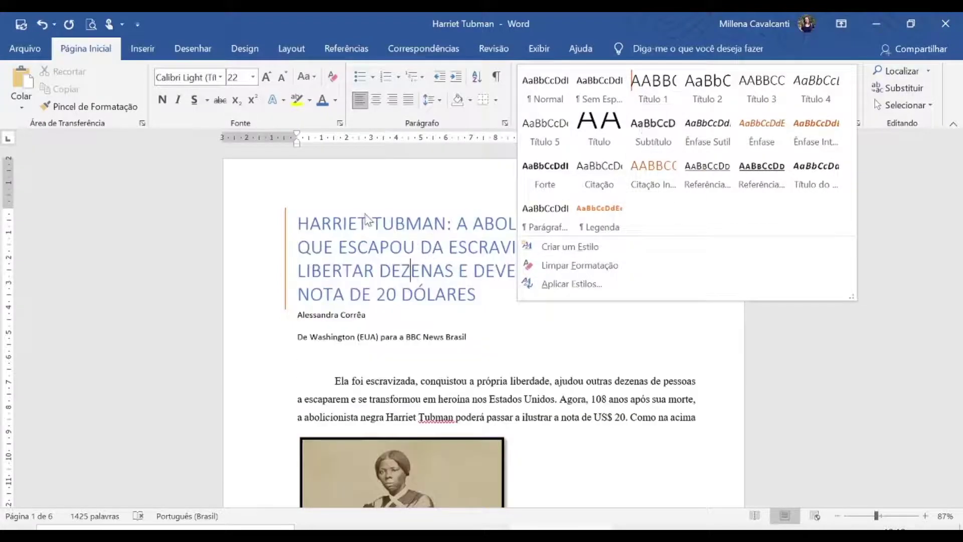
left_click(245, 49)
left_click(335, 96)
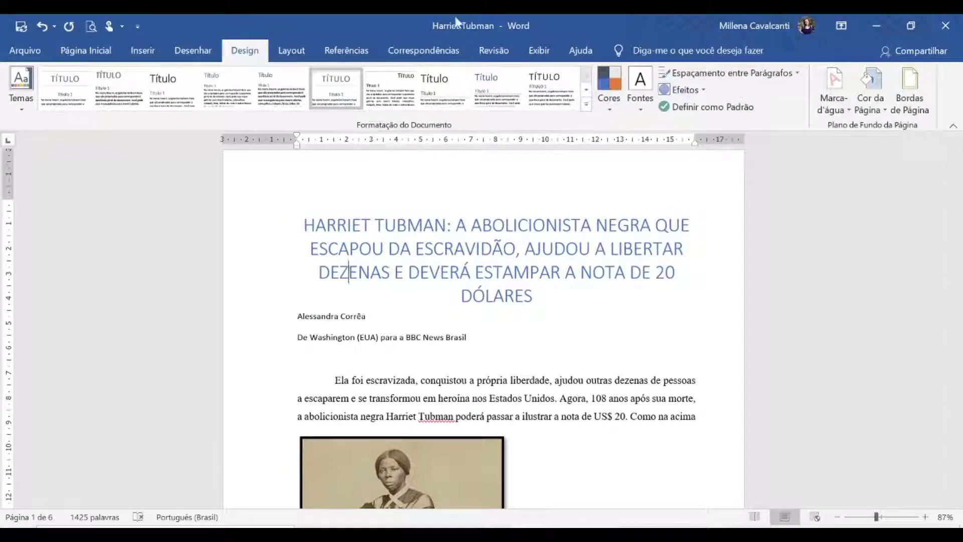
- Apply the Azul theme colours to the document and preview alternative theme font pairs
left_click(609, 87)
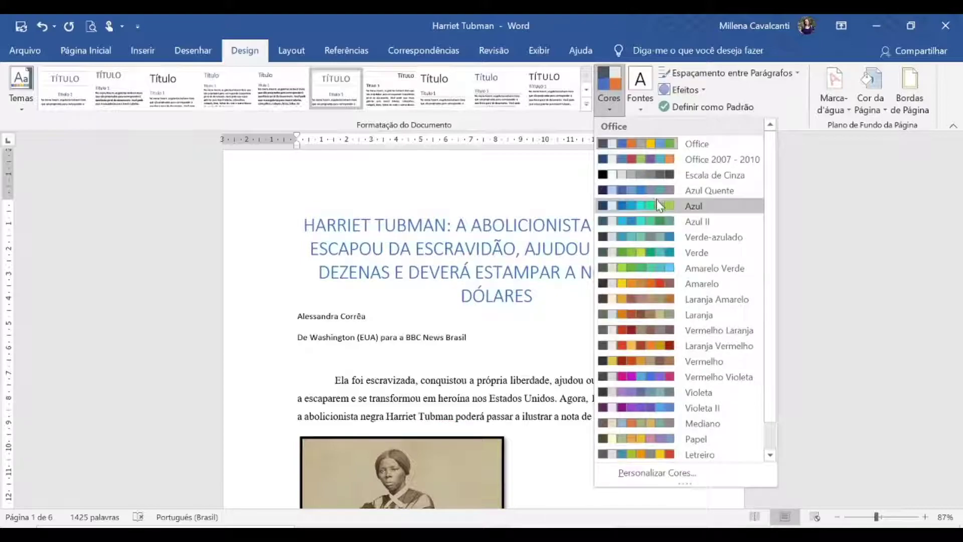
left_click(653, 206)
left_click(640, 111)
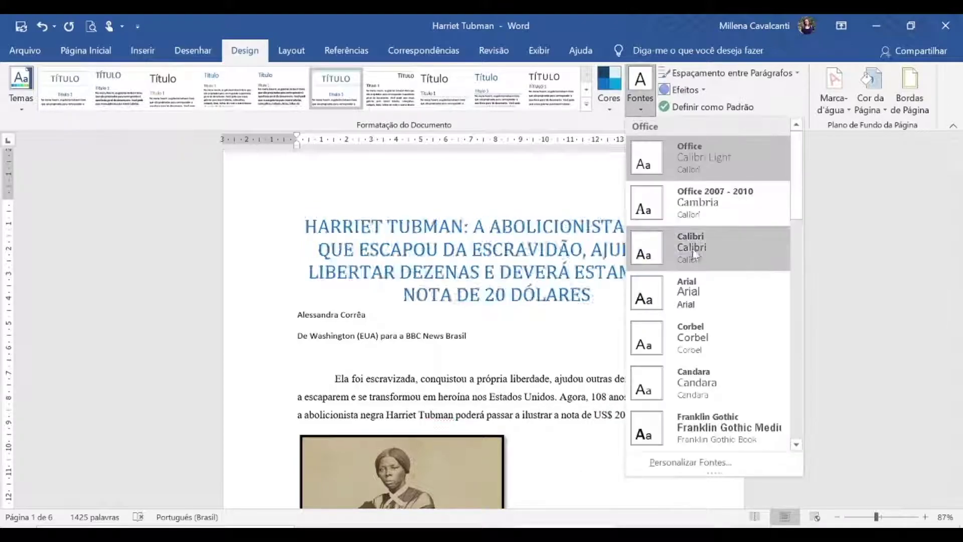
- Preview the built-in paragraph spacing options and the theme effects available for the document
left_click(702, 73)
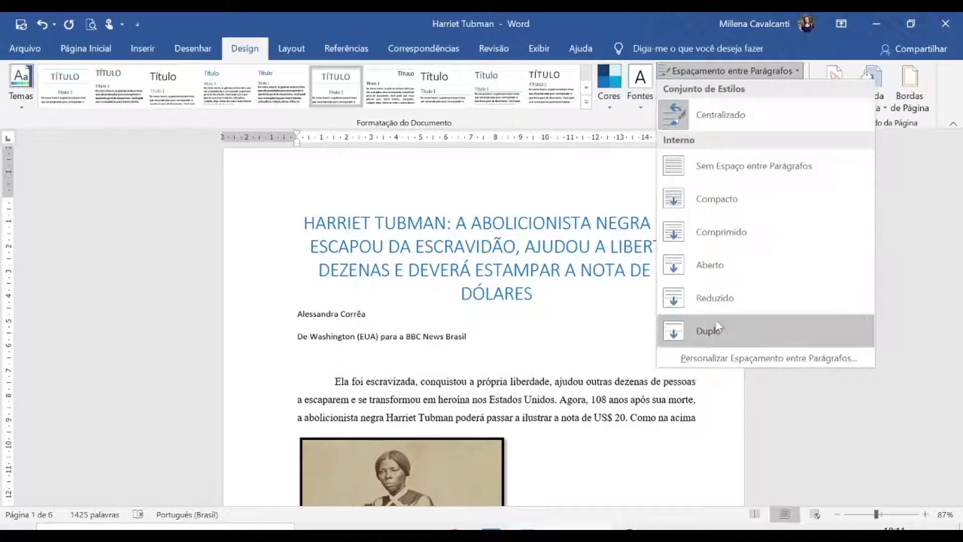
left_click(732, 72)
left_click(683, 88)
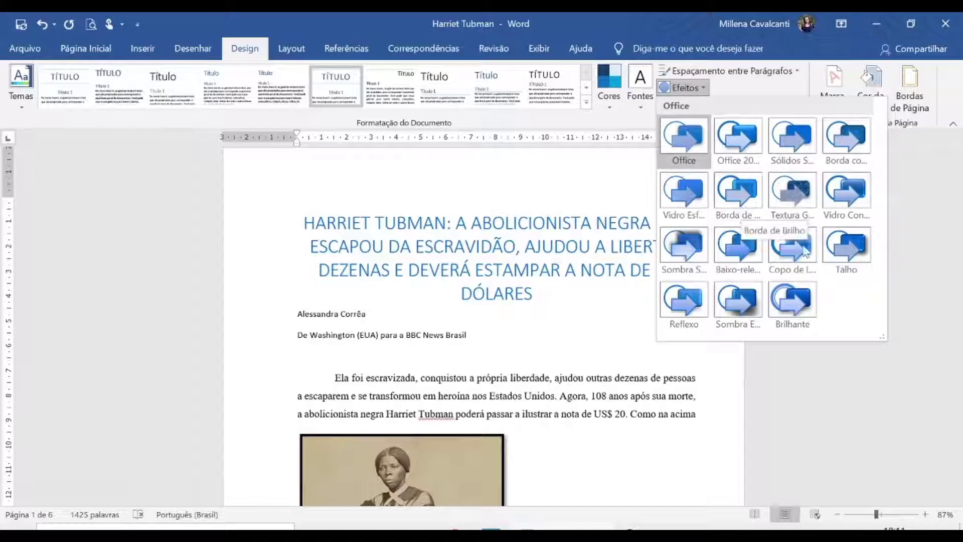
left_click(727, 70)
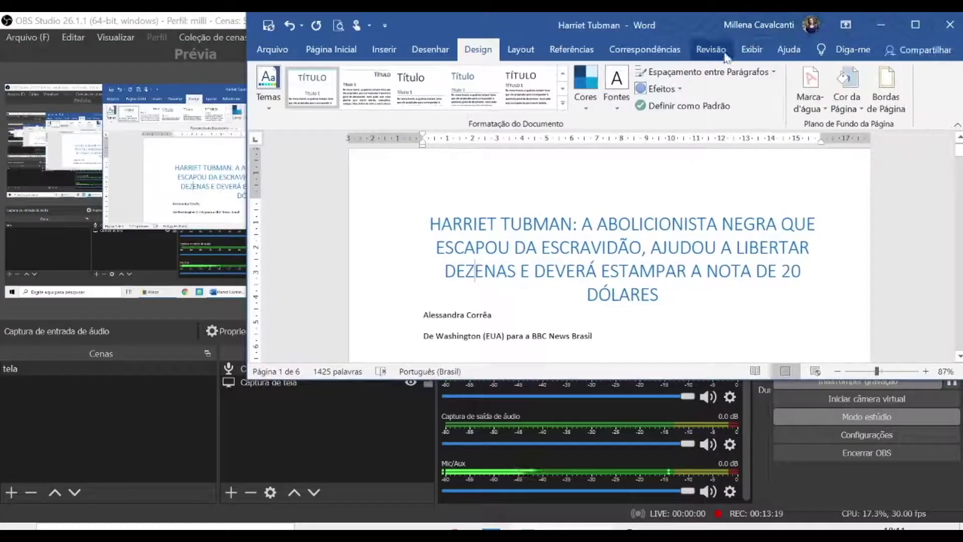
- Maximize the document window and undo the theme colour and style set changes to restore the article's custom formatting
left_click(922, 19)
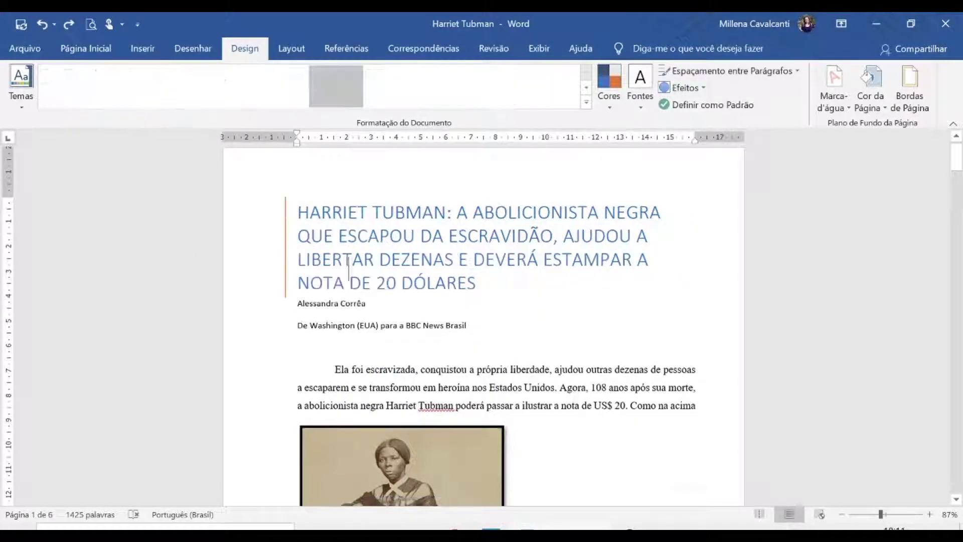
left_click(552, 85)
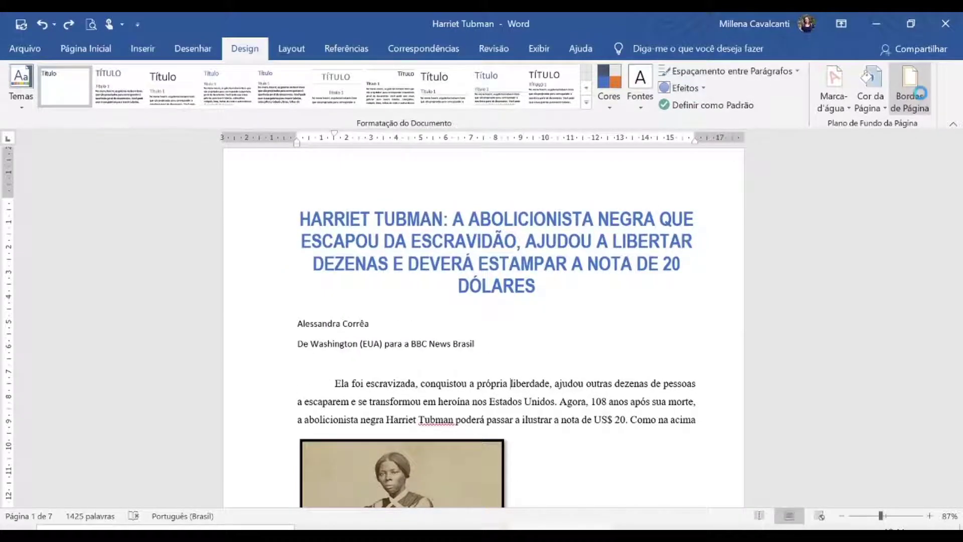
- Add a Caixa page border with a ½ pt automatic-colour line to the whole document
left_click(920, 94)
left_click(292, 222)
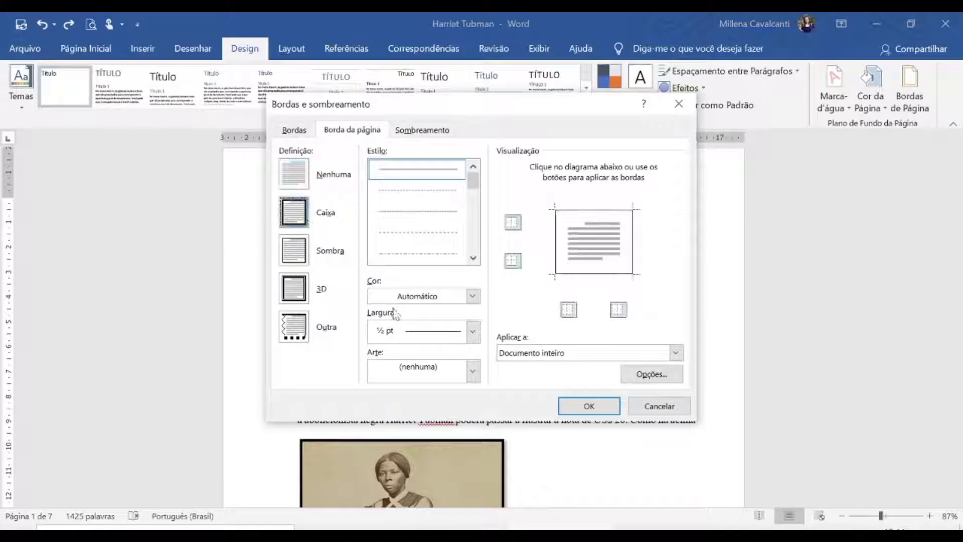
left_click(597, 404)
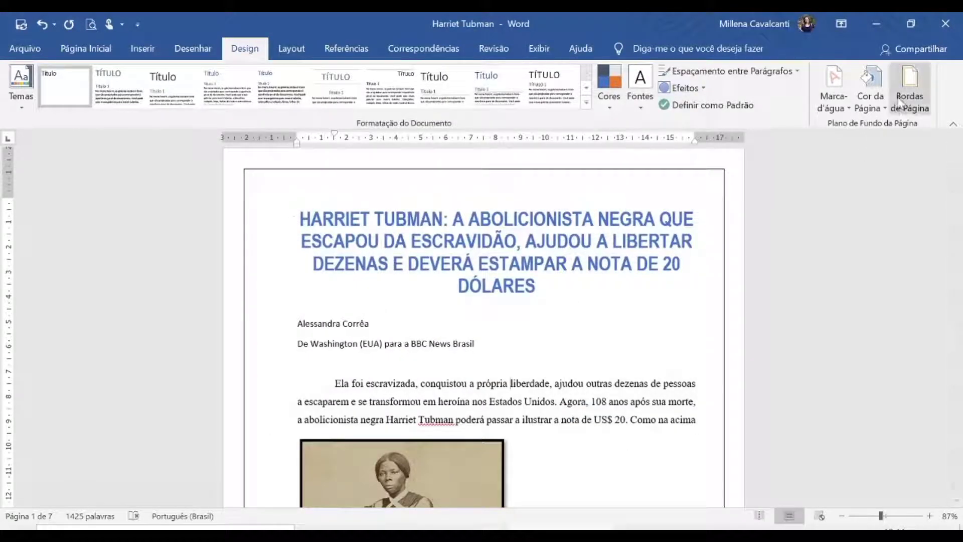
- Try the Sombra page border setting, then remove the page border from the whole document and set the zoom to 90%
left_click(912, 93)
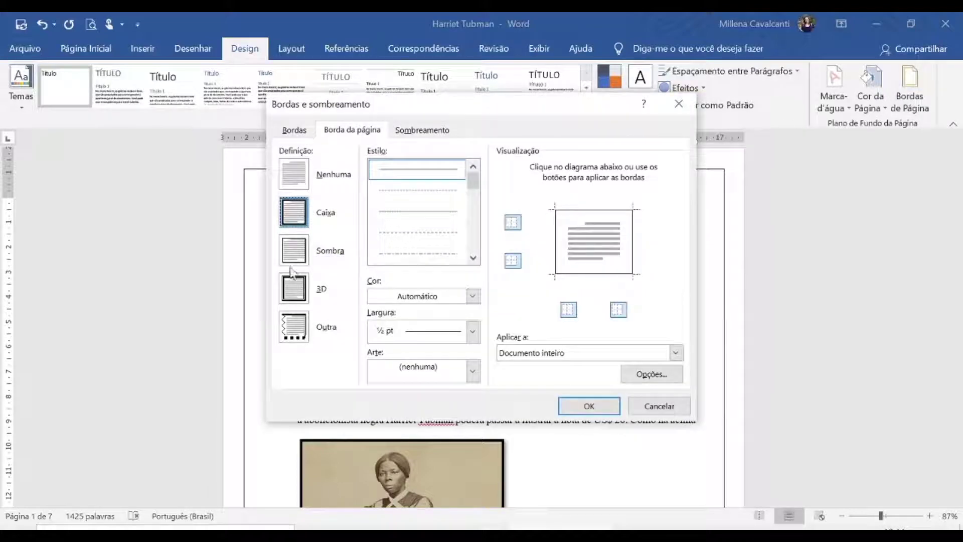
left_click(296, 252)
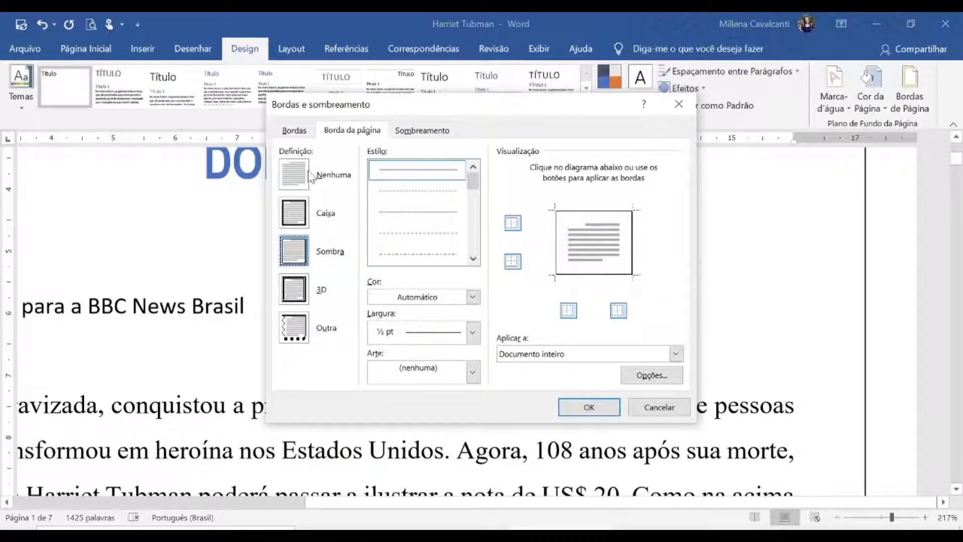
left_click(604, 406)
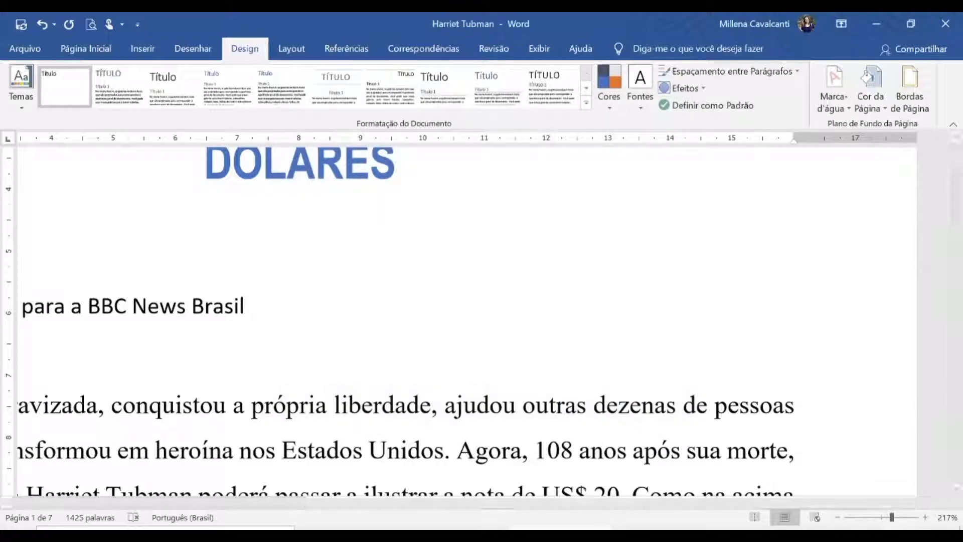
left_click_drag(892, 517, 878, 517)
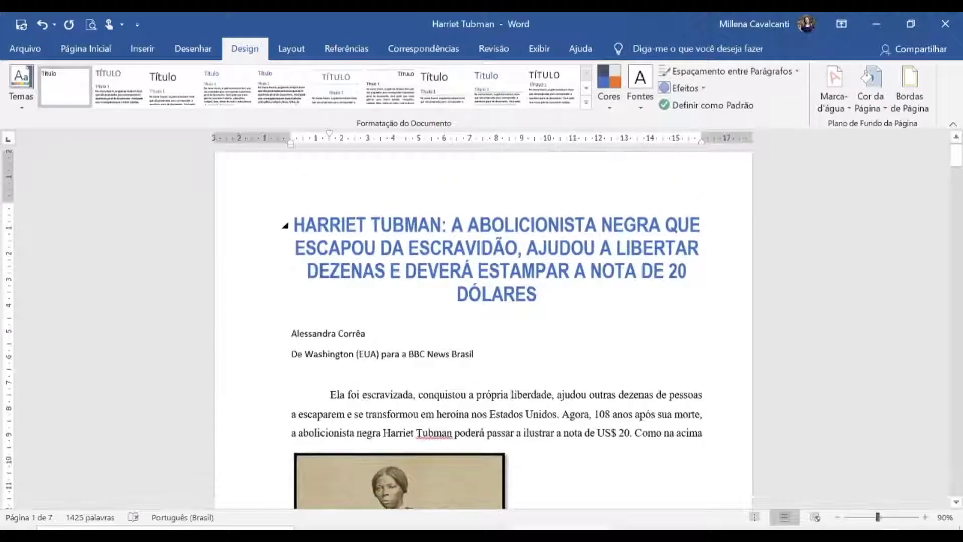
left_click(22, 48)
key("Escape")
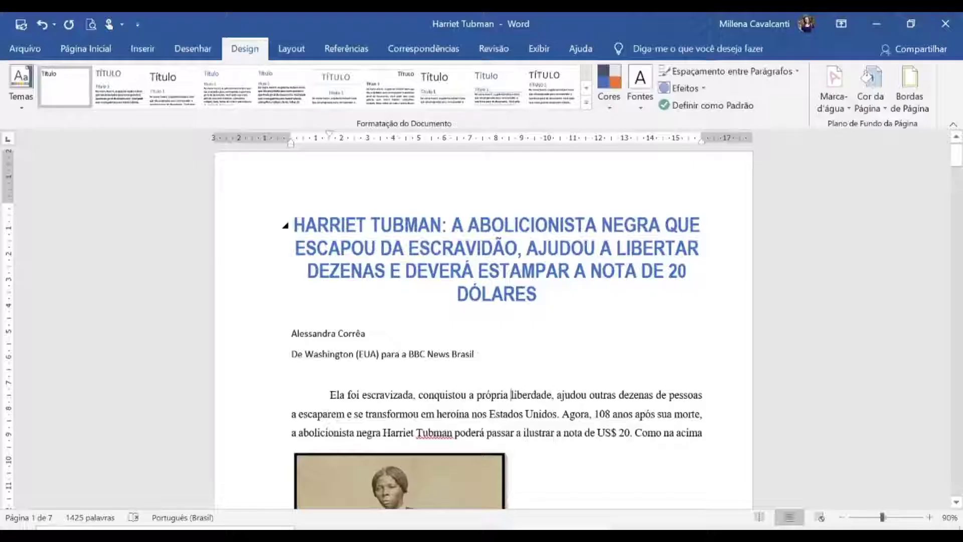
- Insert a Próxima Página section break after the paragraph ending "imagens finais para o novo design."
left_click(82, 48)
scroll(483, 326, "down", 1)
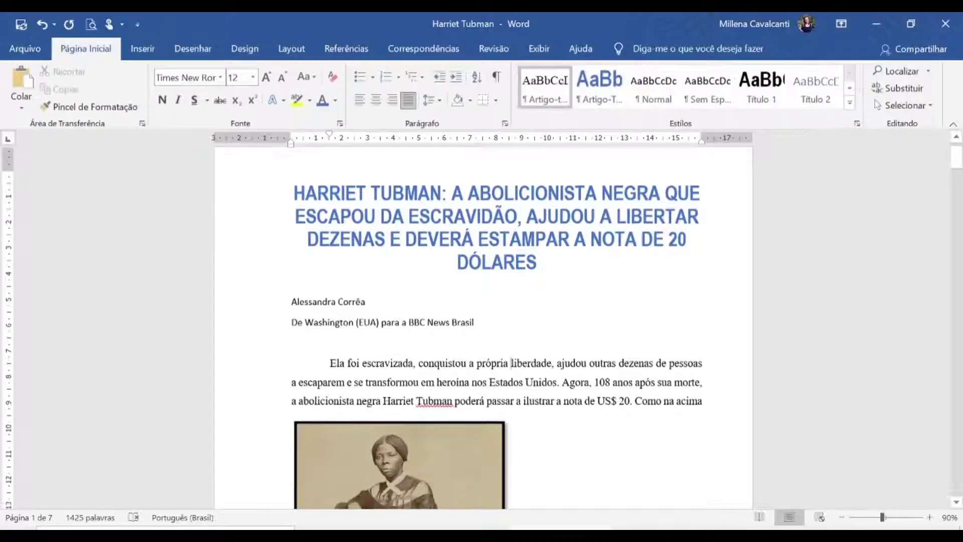
scroll(484, 327, "up", 1)
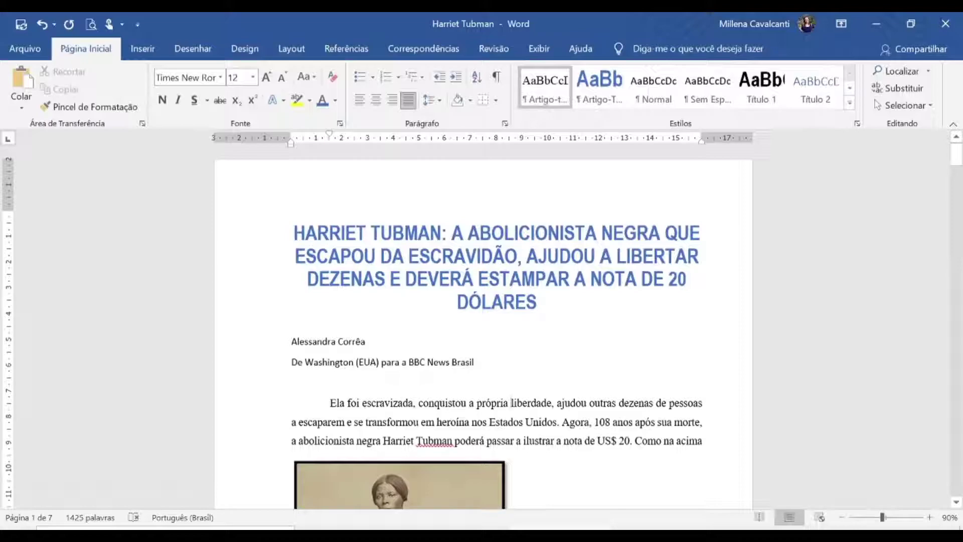
scroll(621, 370, "down", 15)
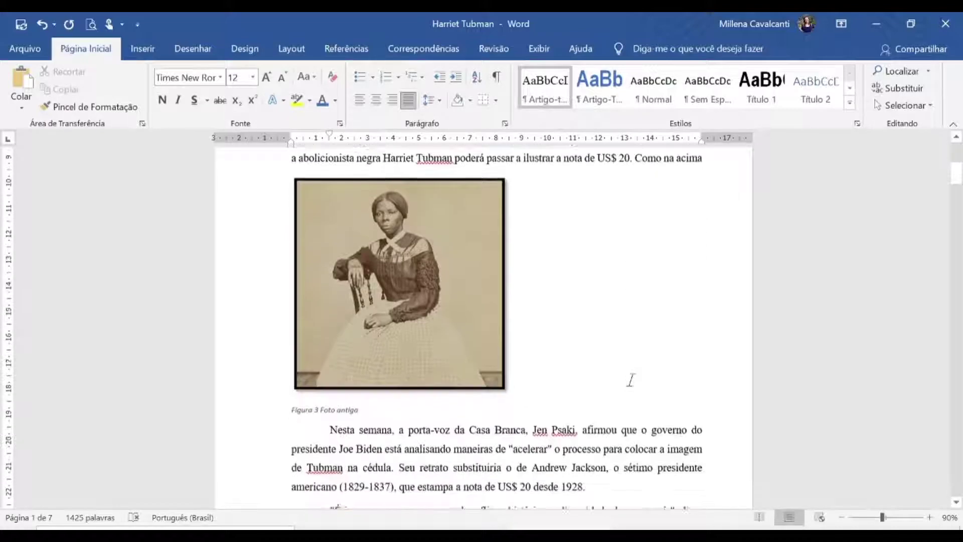
scroll(471, 331, "down", 15)
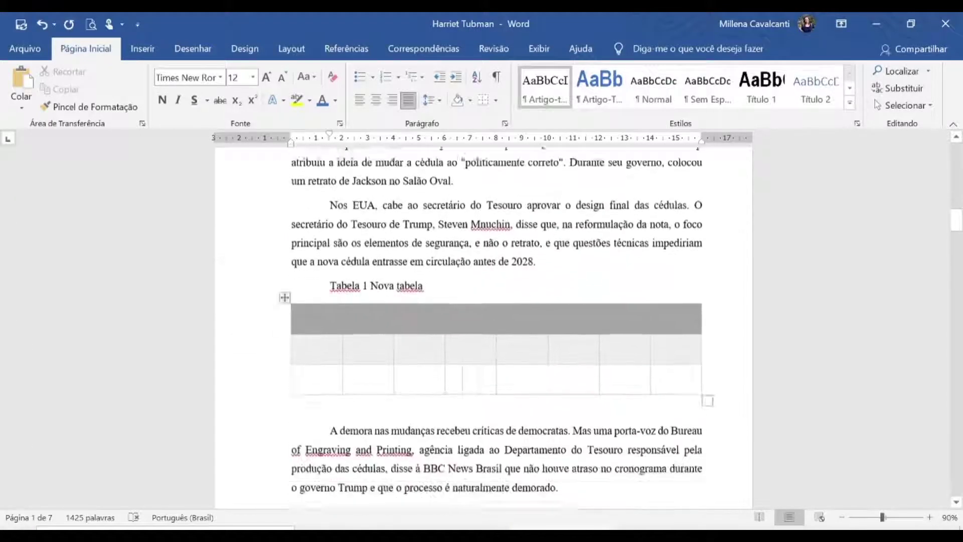
scroll(471, 331, "down", 9)
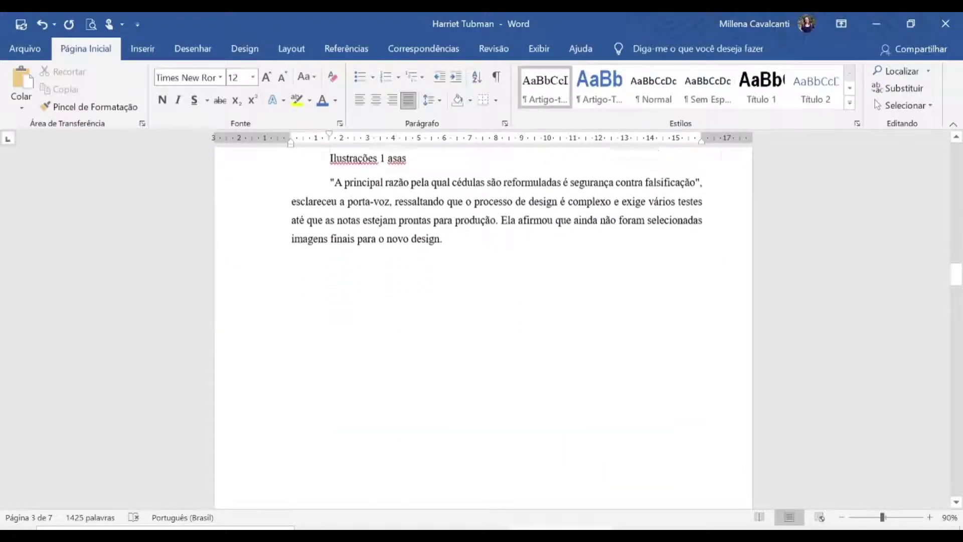
left_click(443, 217)
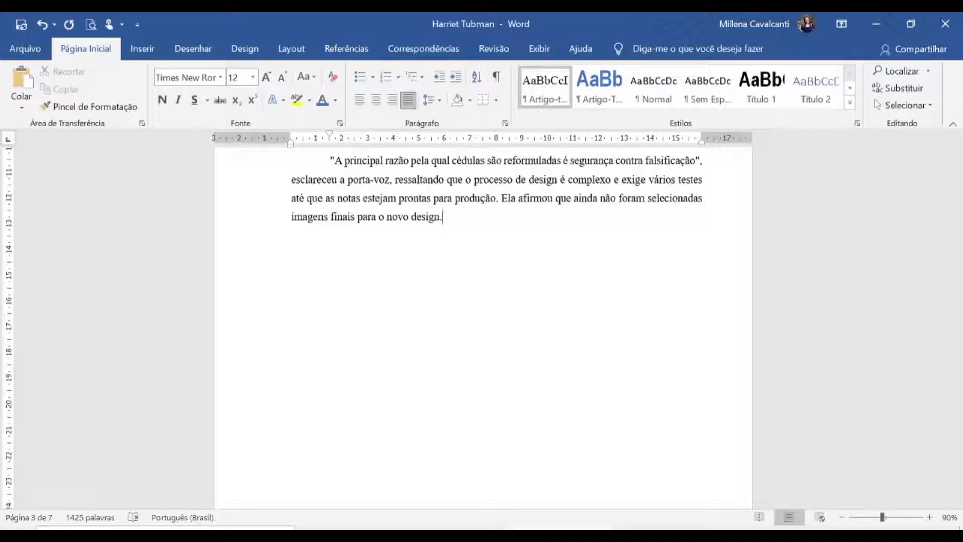
left_click(284, 56)
left_click(195, 71)
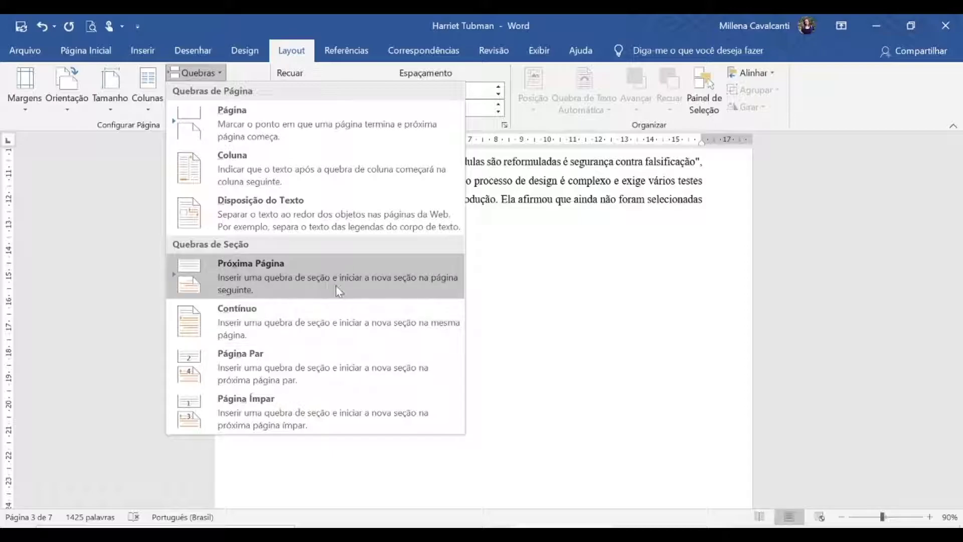
left_click(431, 290)
scroll(481, 322, "down", 3)
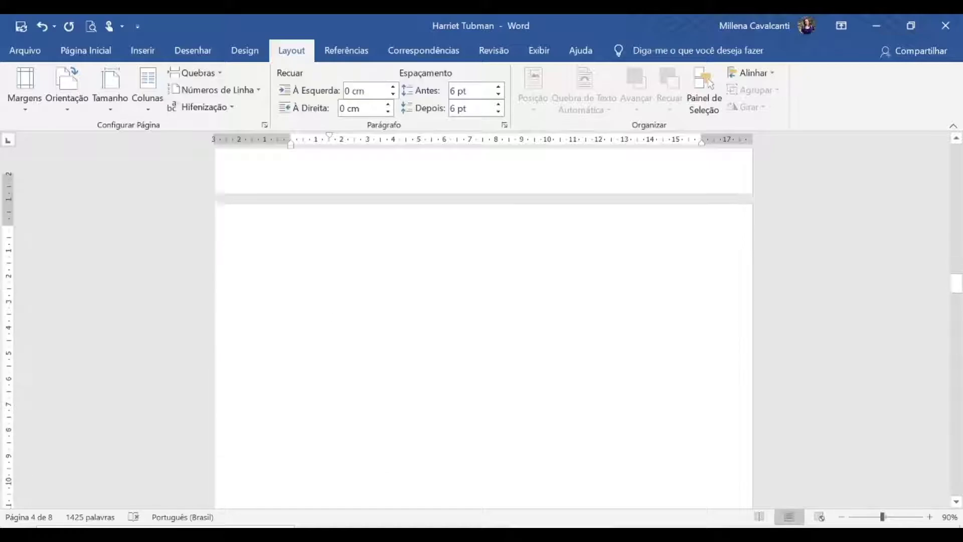
scroll(482, 326, "up", 1)
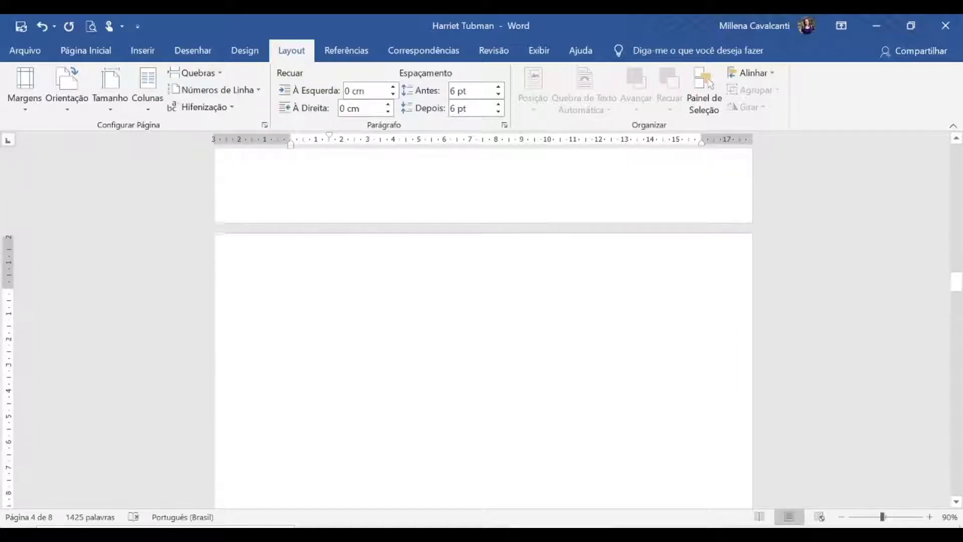
- Insert a section break immediately before the "Escravidão" heading, then check the pages around it
scroll(329, 295, "down", 15)
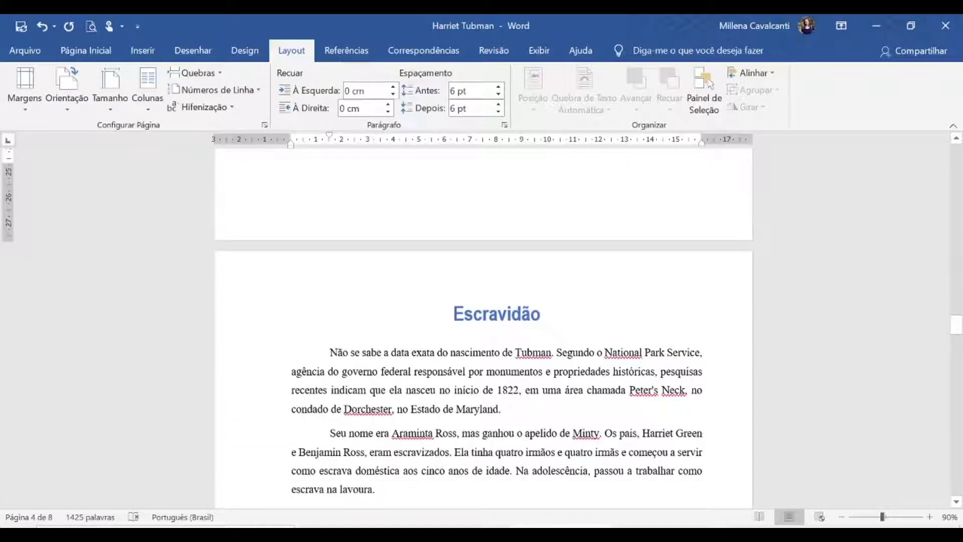
left_click(454, 313)
left_click(220, 80)
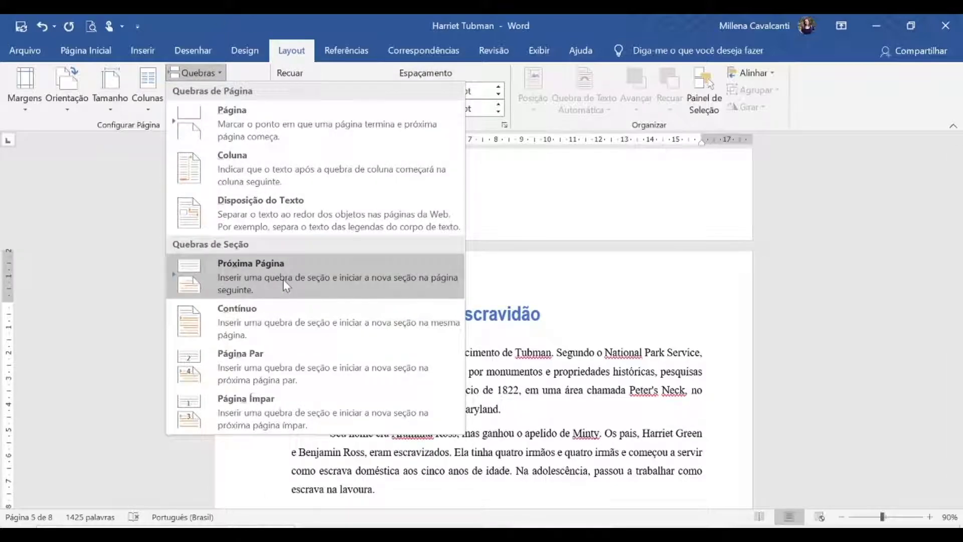
left_click(390, 314)
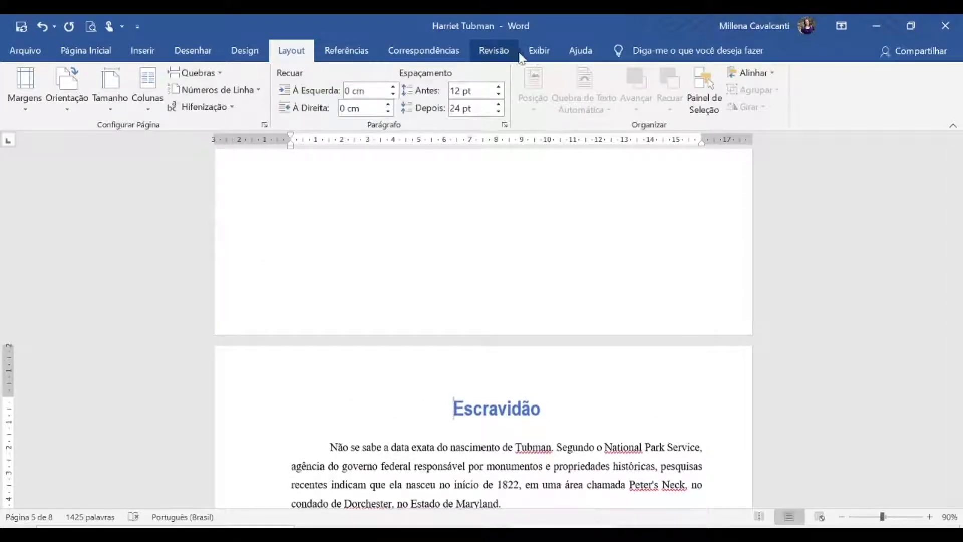
scroll(537, 59, "up", 4)
scroll(670, 347, "up", 15)
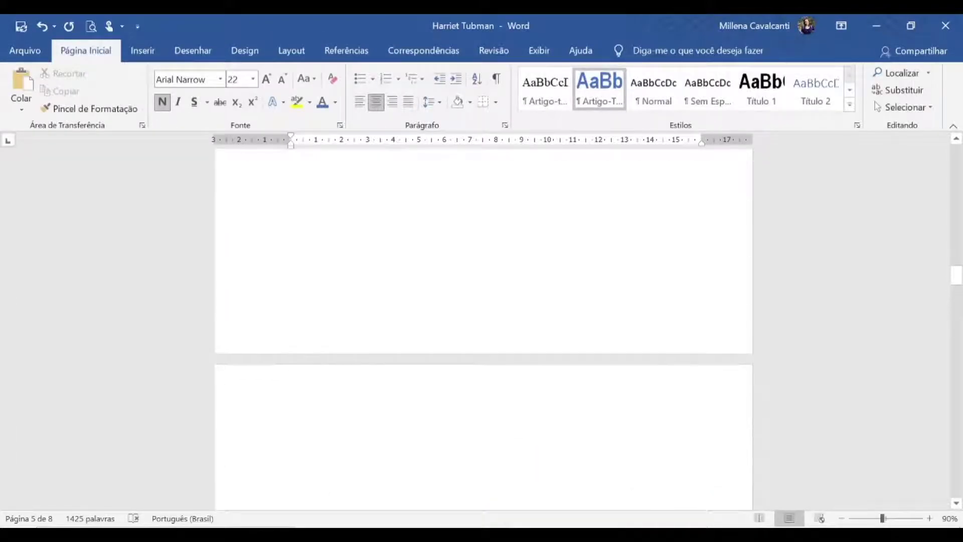
scroll(673, 346, "up", 3)
scroll(672, 346, "down", 10)
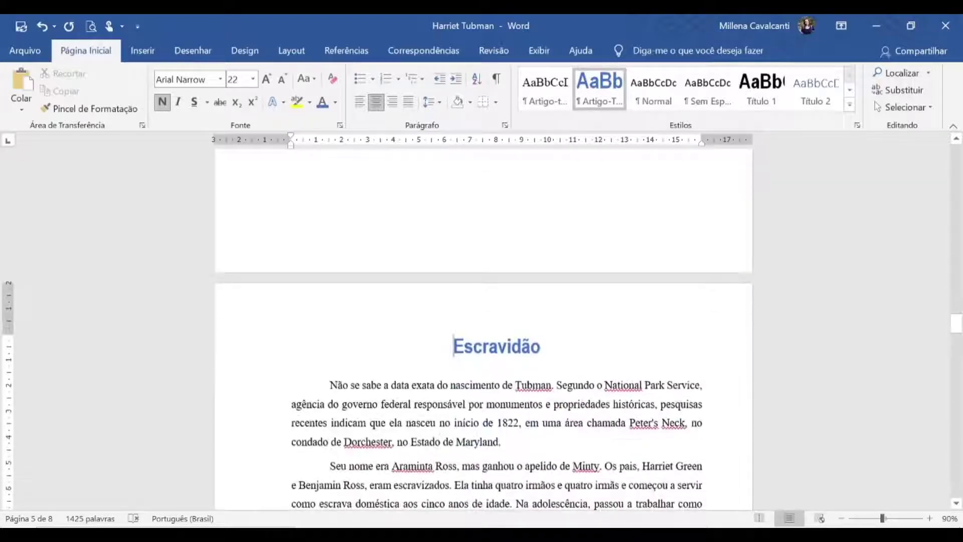
- Collapse and expand the text under the "Escravidão" heading
left_click(483, 347)
left_click(444, 347)
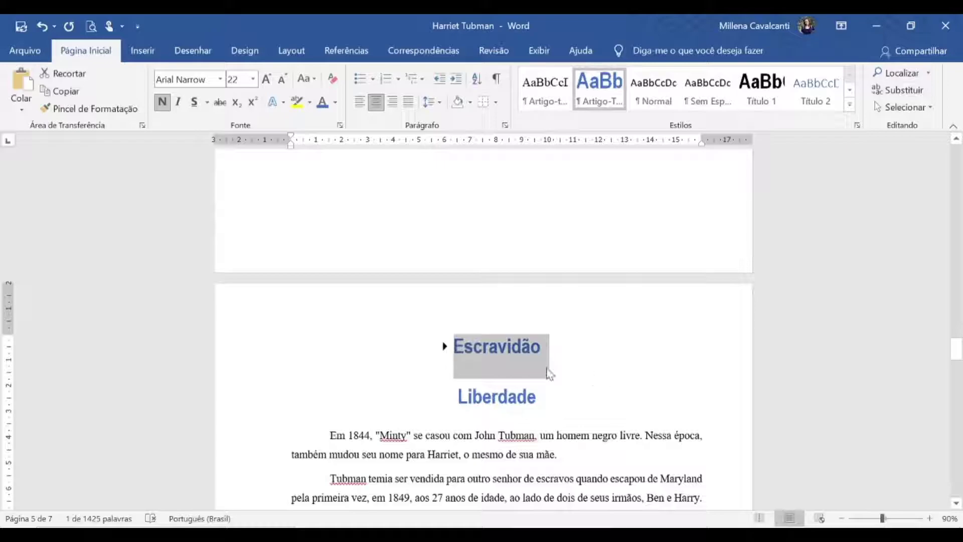
left_click(445, 347)
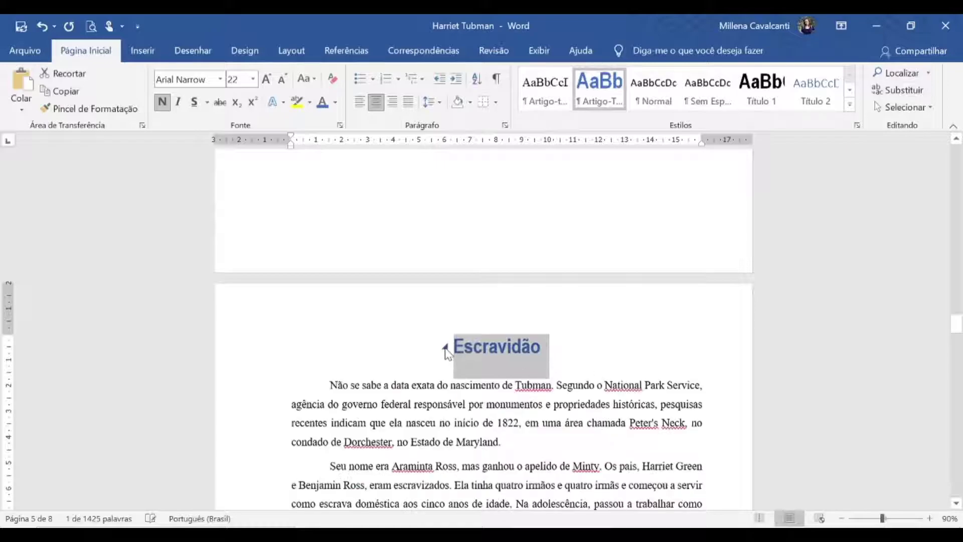
left_click(445, 347)
left_click(444, 347)
left_click(445, 347)
left_click(445, 347)
- Set the section with the blank page before "Escravidão" to Paisagem orientation
scroll(448, 354, "up", 1)
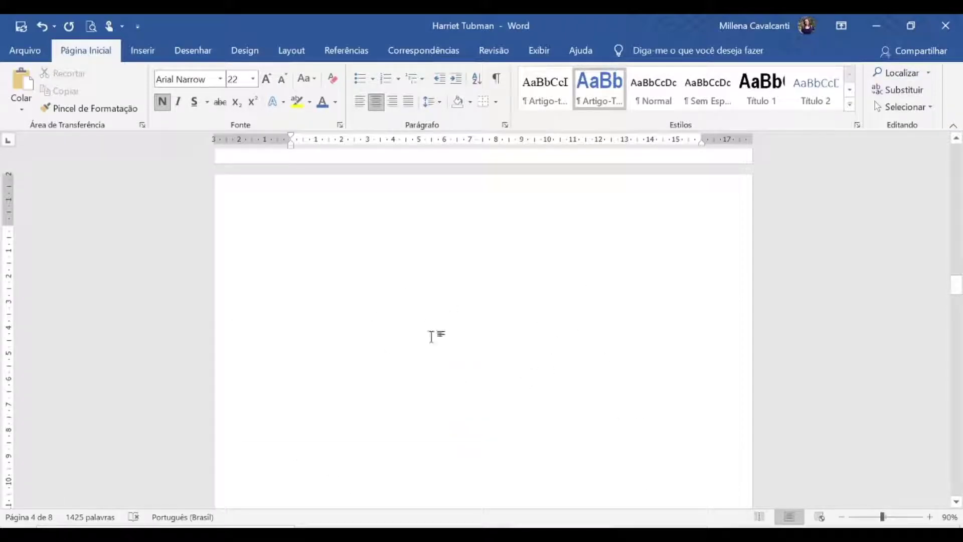
scroll(432, 333, "up", 6)
left_click(448, 355)
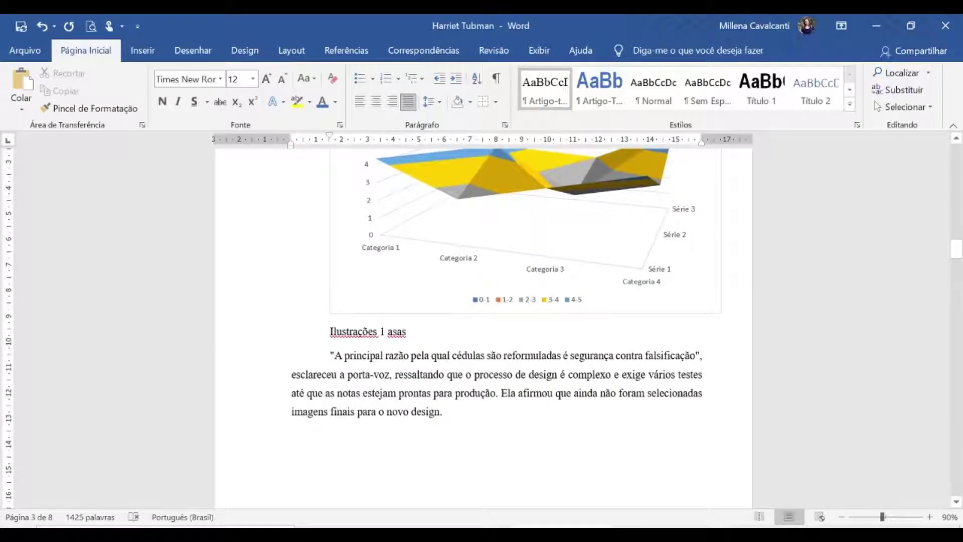
scroll(482, 326, "down", 10)
scroll(587, 411, "down", 5)
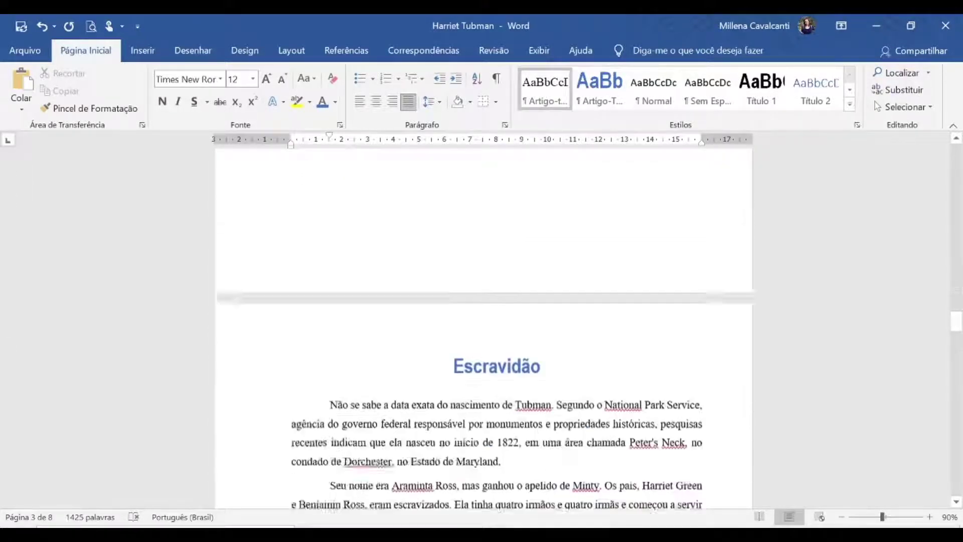
scroll(587, 410, "up", 6)
scroll(587, 413, "up", 2)
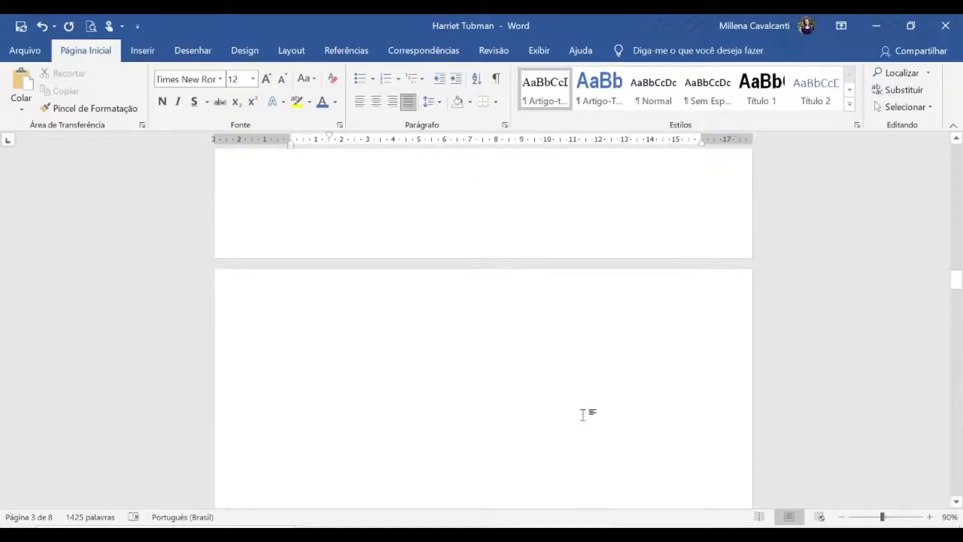
left_click(587, 412)
left_click(290, 46)
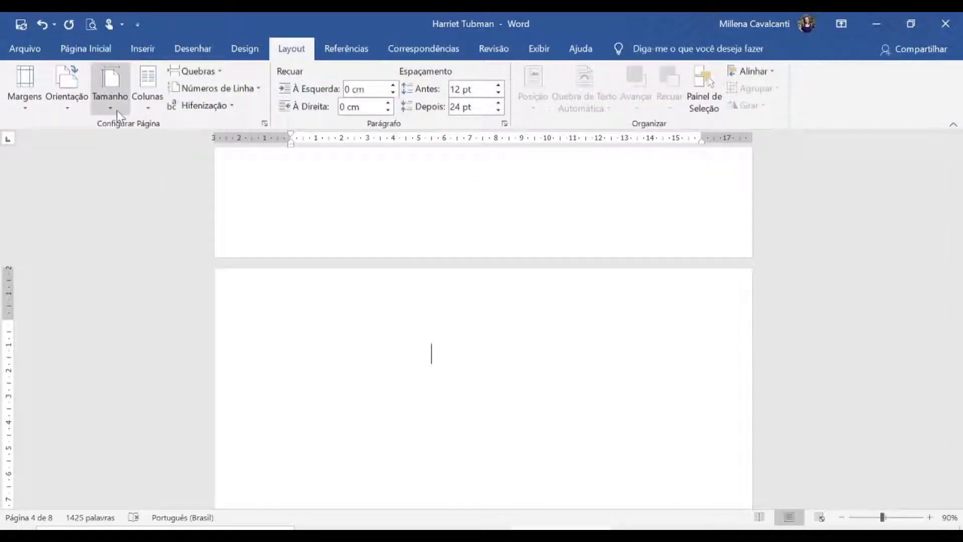
left_click(65, 108)
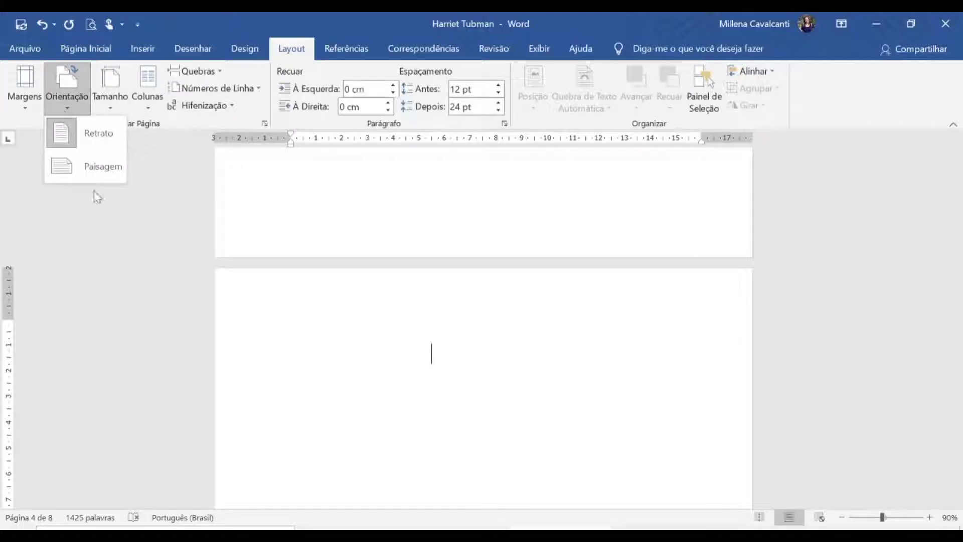
left_click(98, 167)
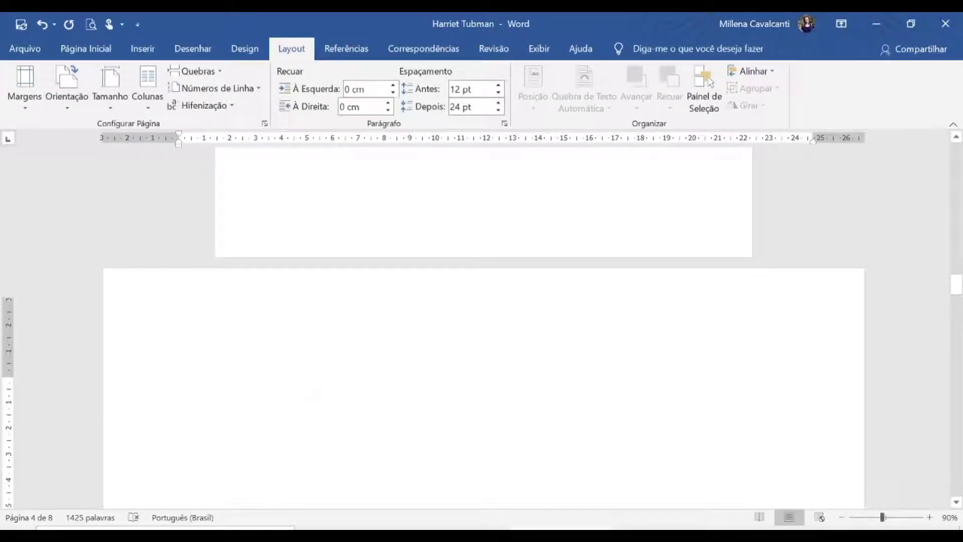
- Examine the orientation of the pages before and after the blank landscape page
key("ctrl+z")
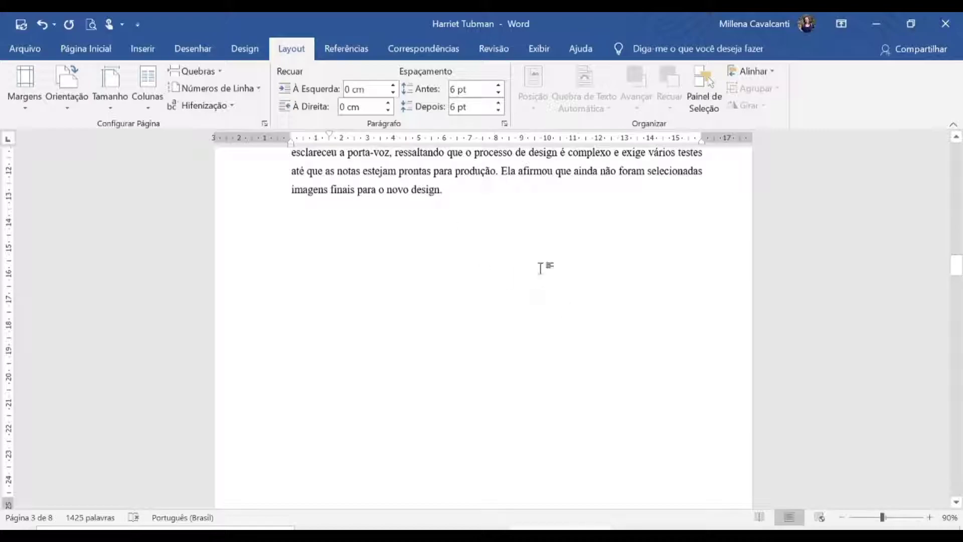
scroll(522, 260, "down", 6)
scroll(482, 326, "down", 15)
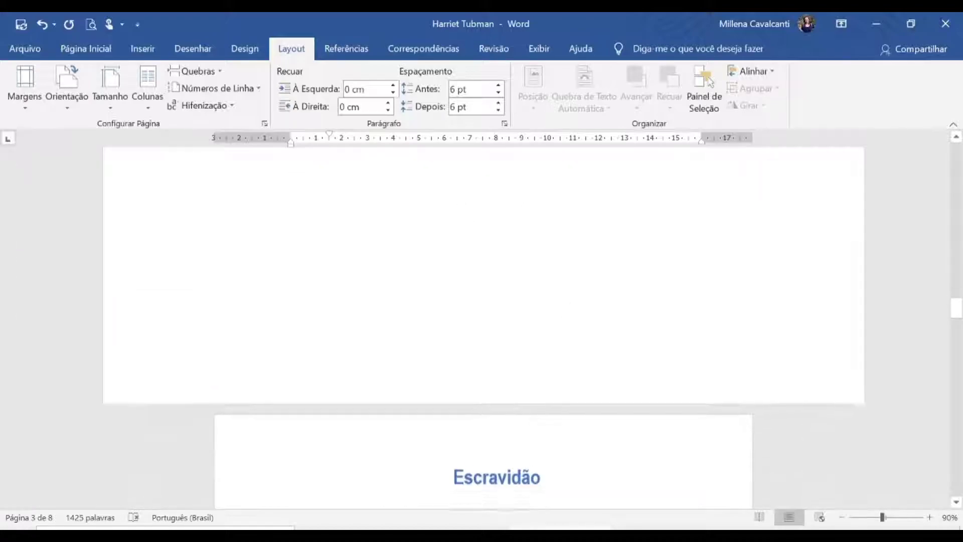
scroll(482, 326, "up", 5)
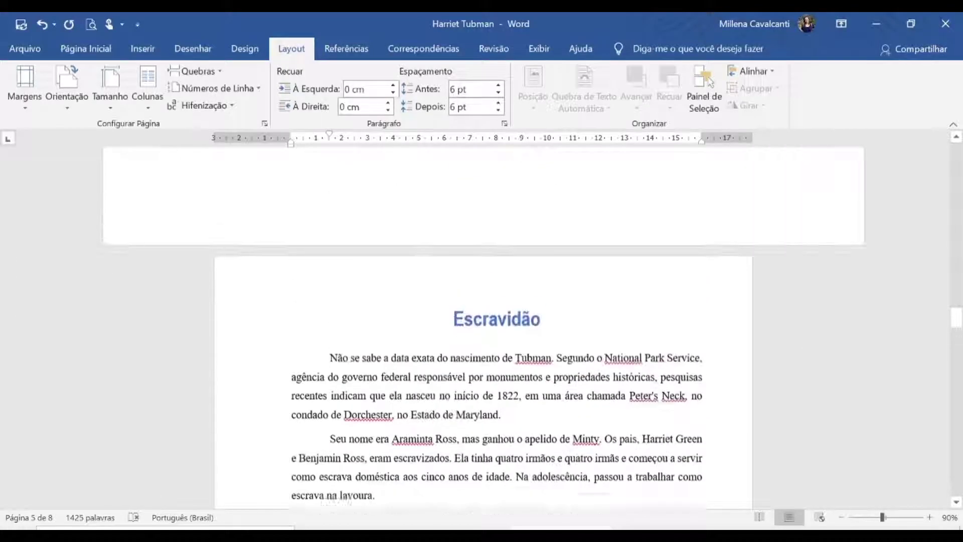
scroll(541, 350, "up", 3)
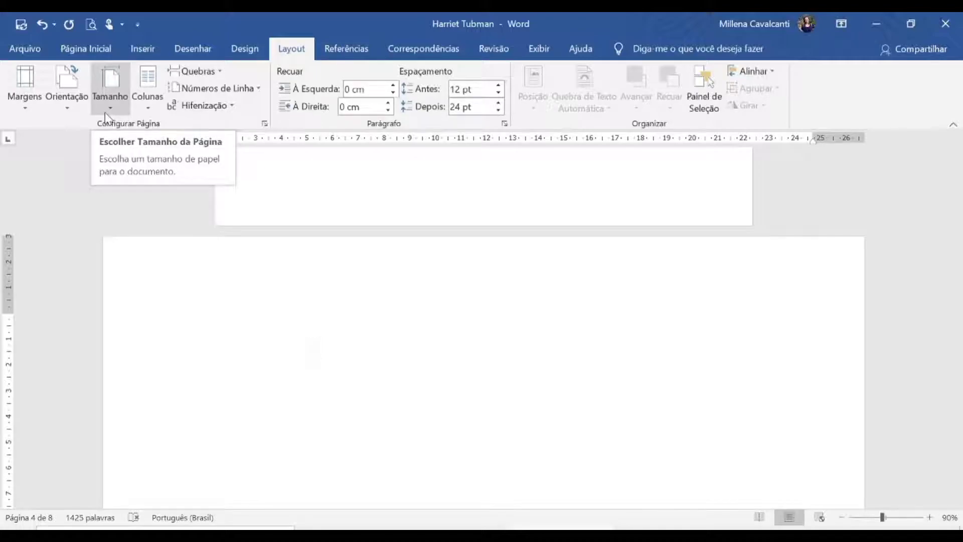
scroll(448, 319, "down", 2)
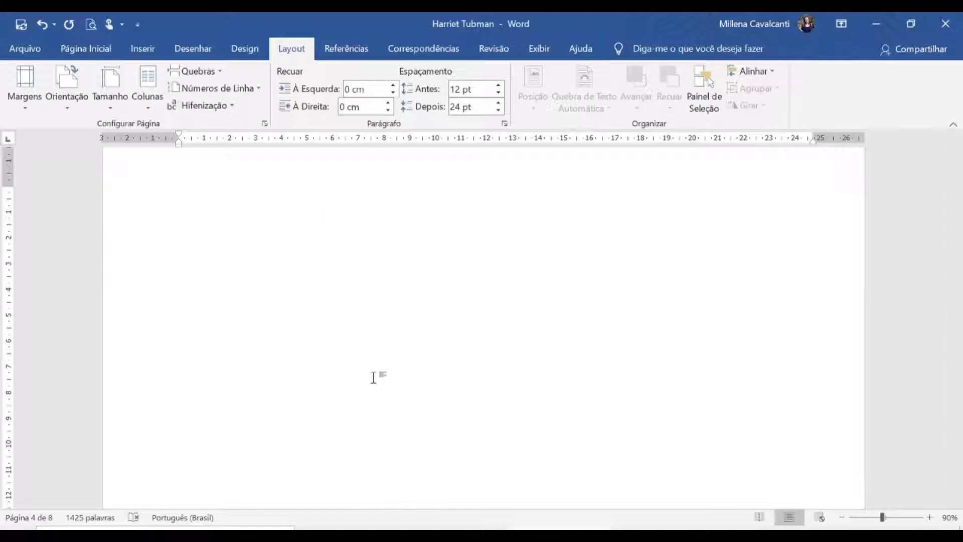
scroll(667, 299, "down", 15)
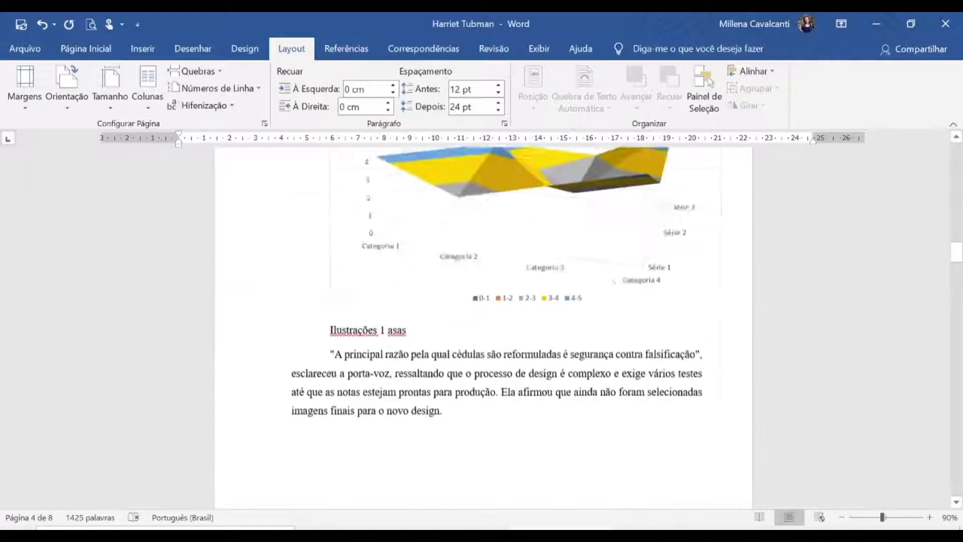
- Insert a predefined table of contents at the start of the document, before the article title
left_click_drag(961, 215, 957, 137)
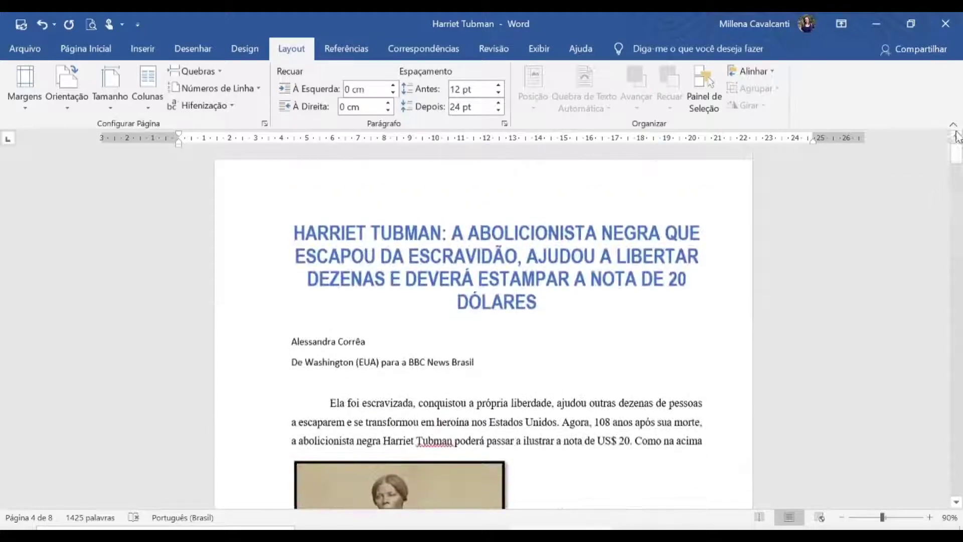
left_click(293, 233)
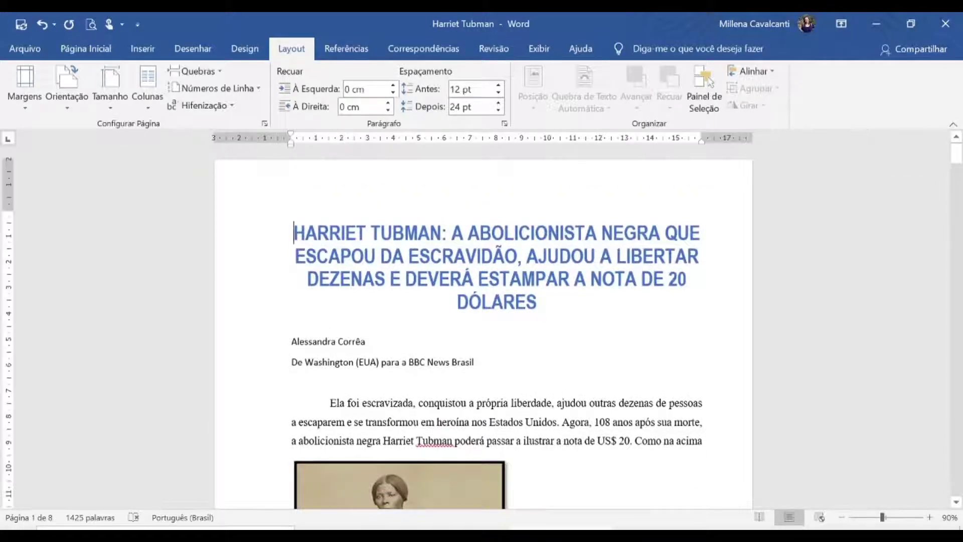
left_click(366, 233)
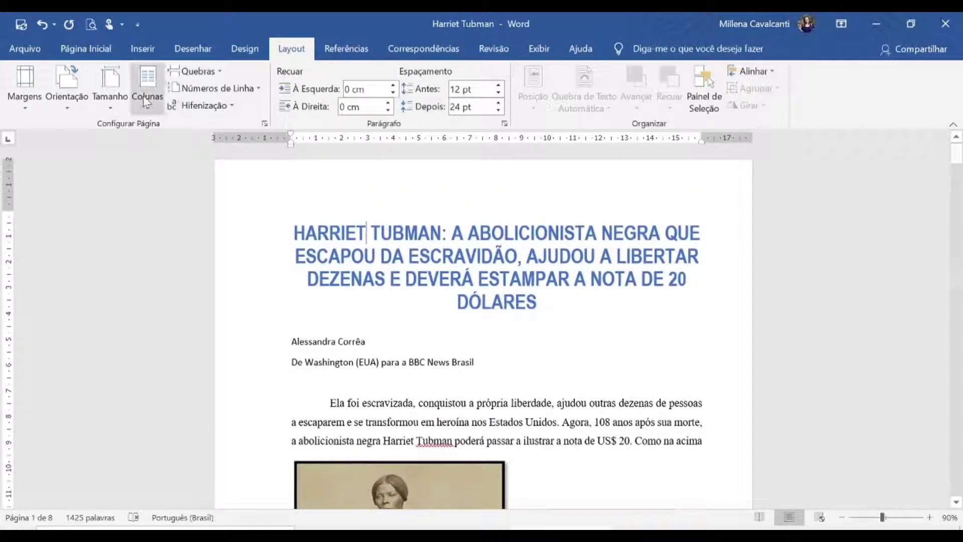
left_click(84, 48)
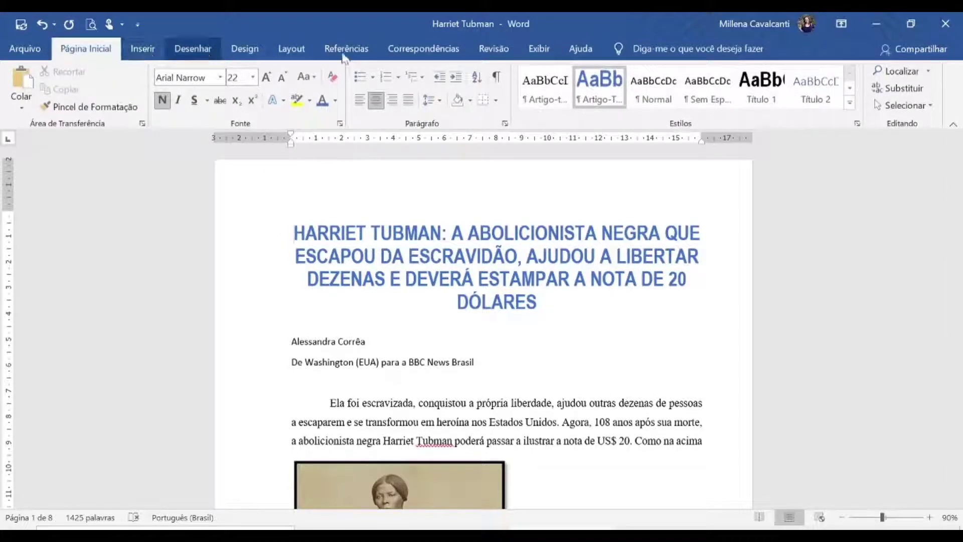
left_click(362, 50)
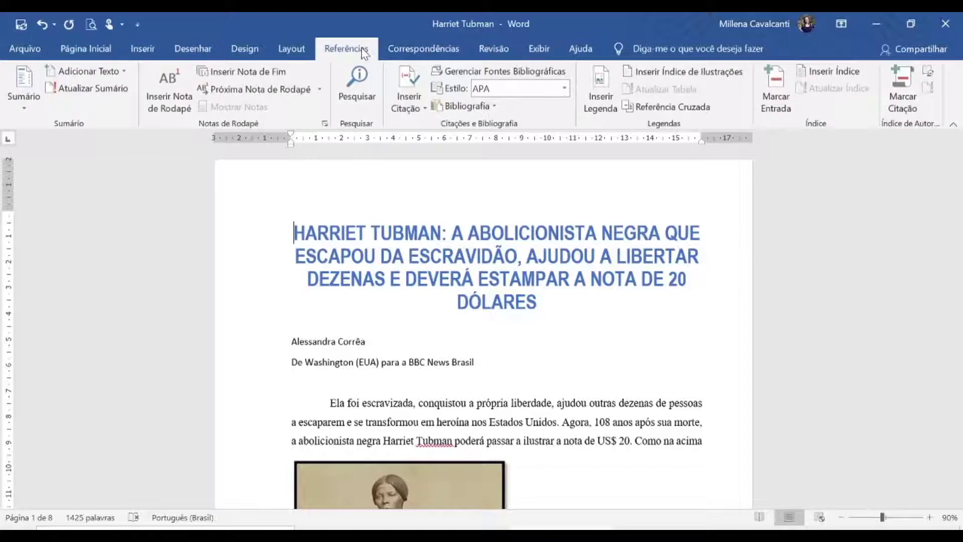
left_click(23, 108)
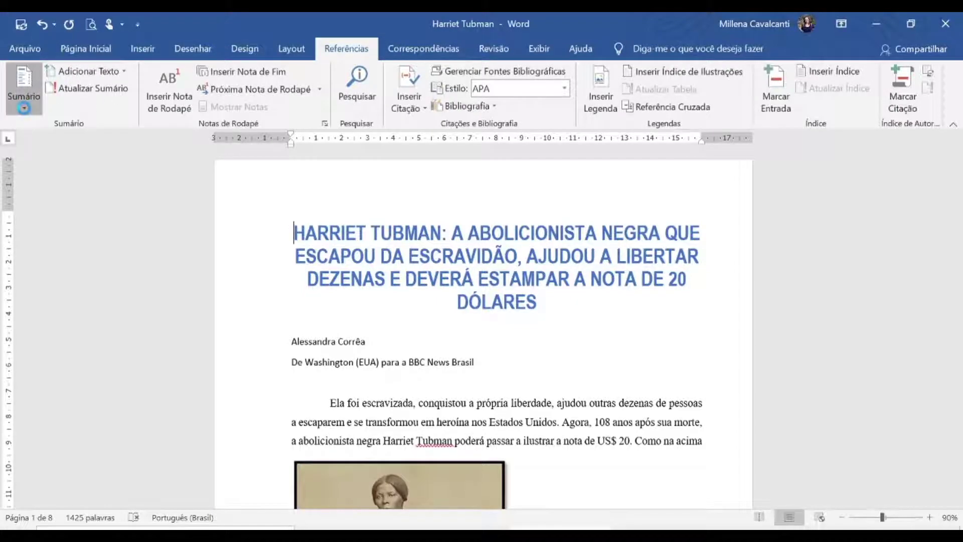
left_click(50, 173)
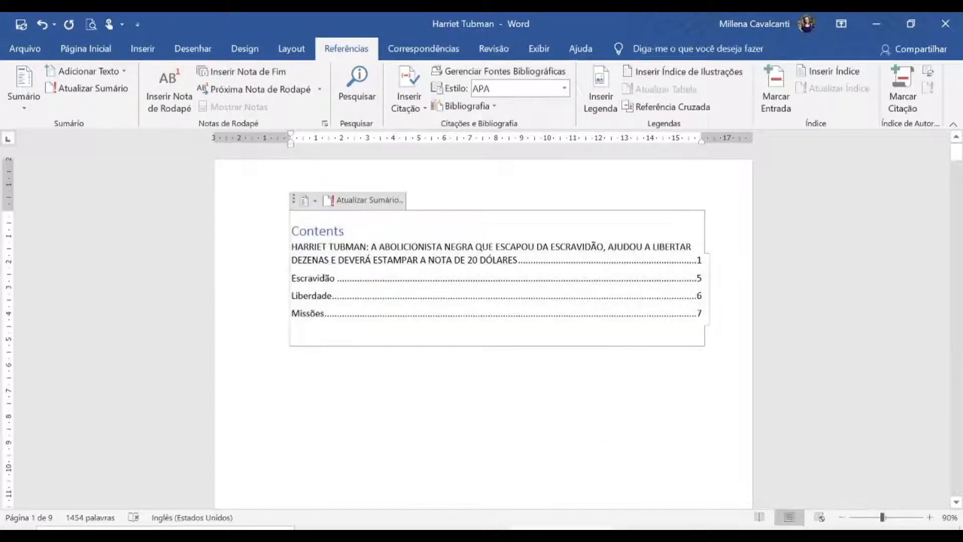
- Rename the title of the table of contents from "Contents" to "Sumário"
double_click(315, 231)
type("Sum;")
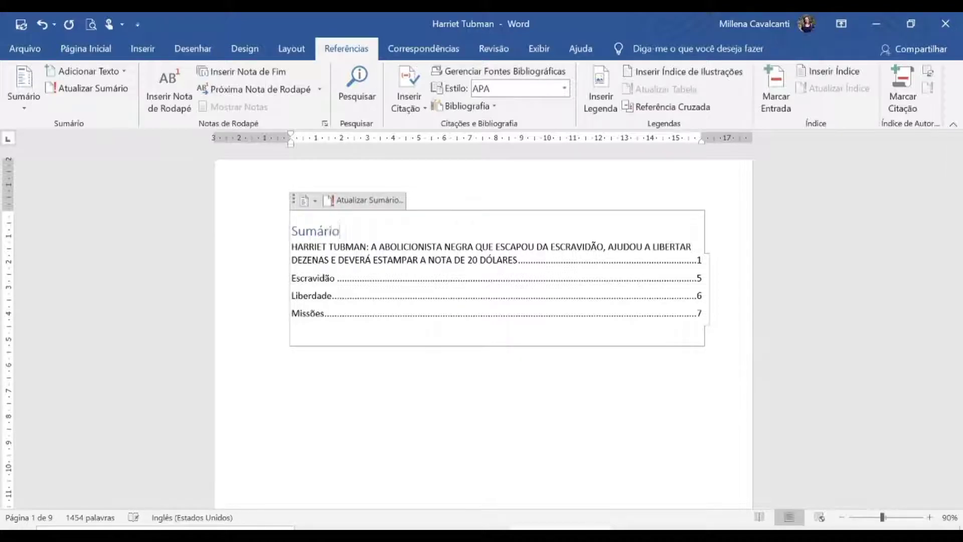
type("rio")
key("Down")
key("Down")
key("Down")
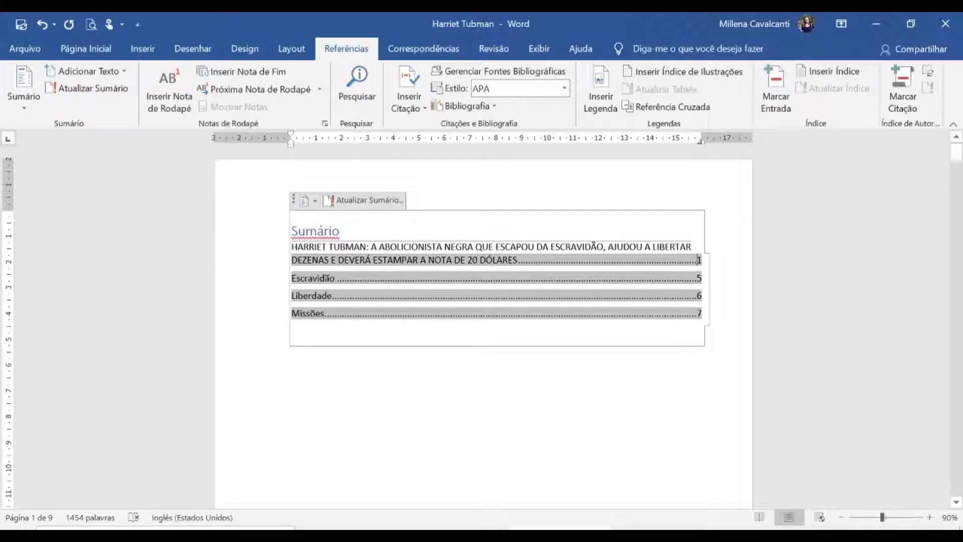
left_click(606, 403)
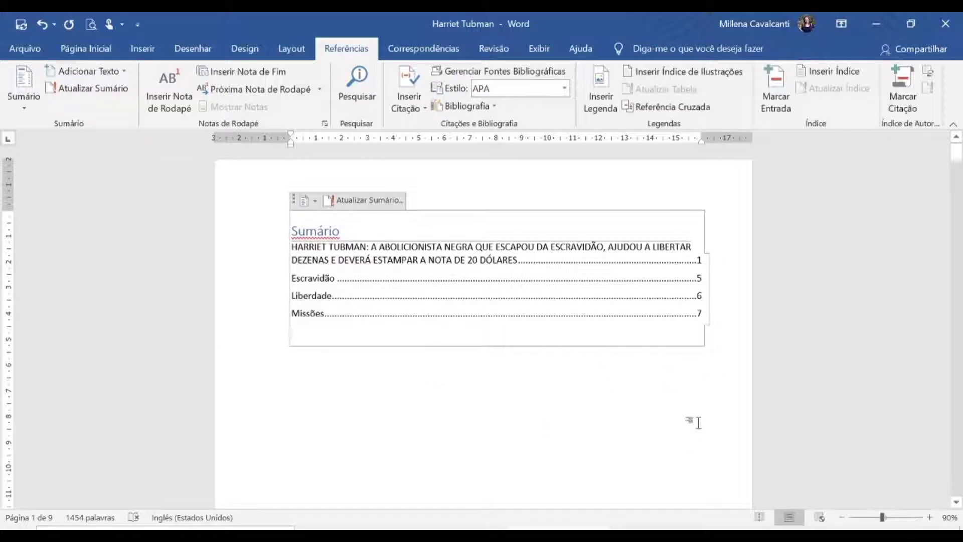
key("shift+Up")
key("shift+Up")
key("shift+Up")
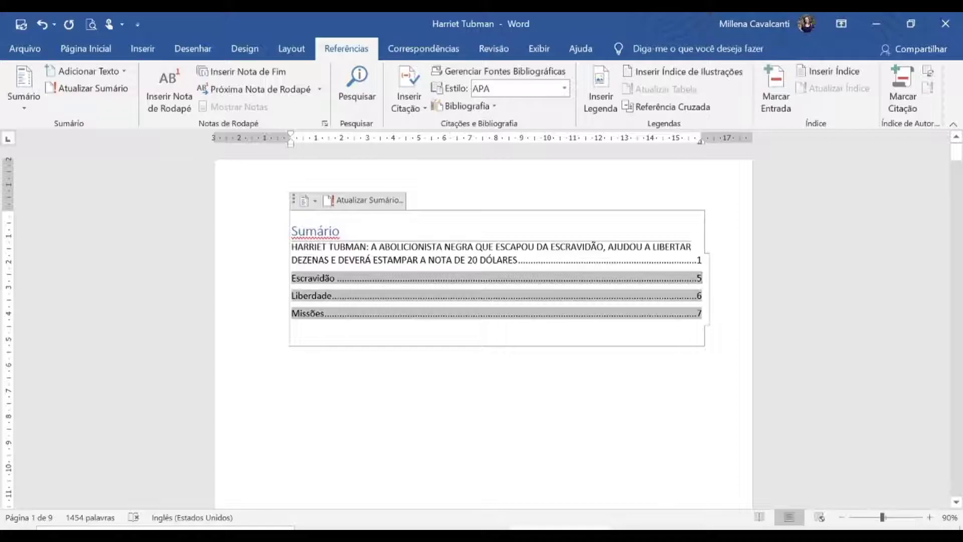
key("shift+Down")
key("shift+Down")
key("shift+Down")
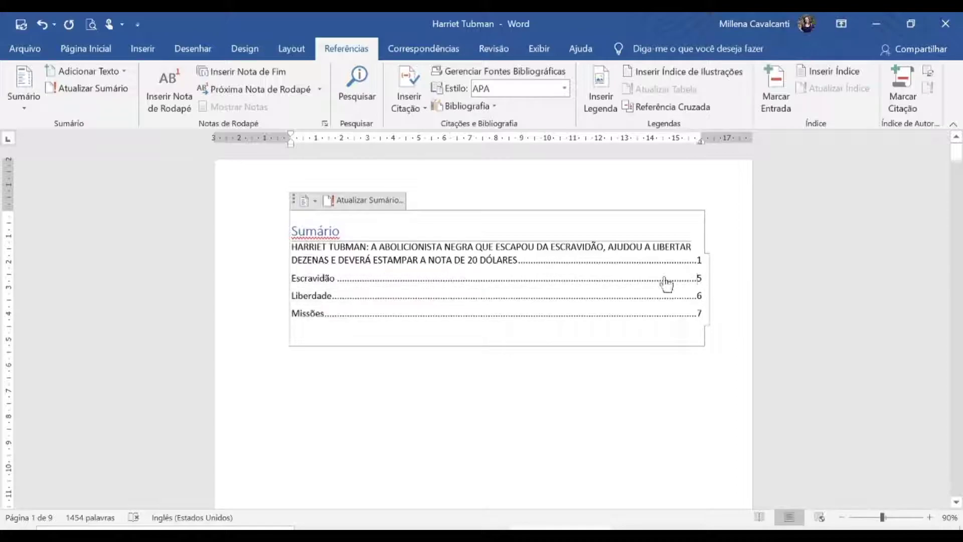
- Follow the "Escravidão" entry in the table of contents and insert a page break before that heading
left_click(667, 284, "ctrl")
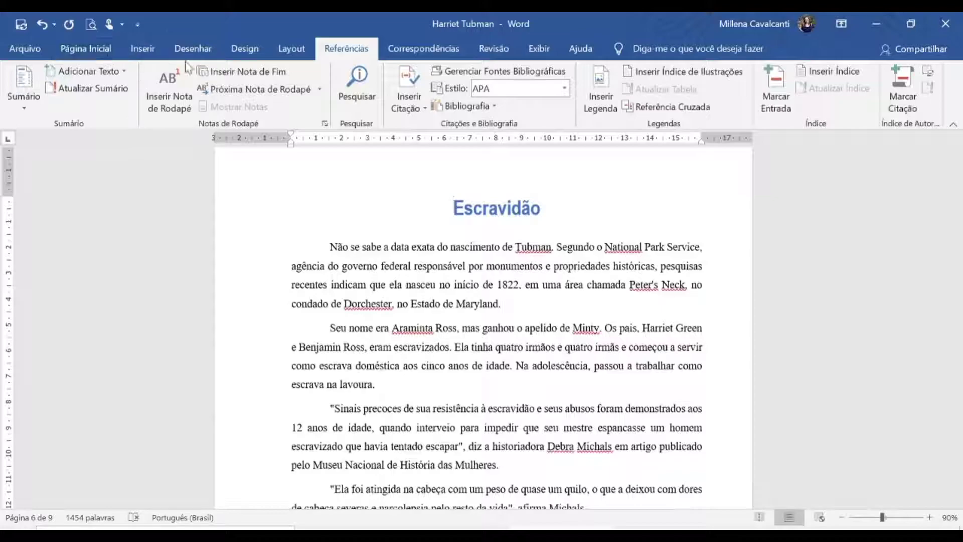
left_click(291, 48)
left_click(214, 71)
left_click(223, 112)
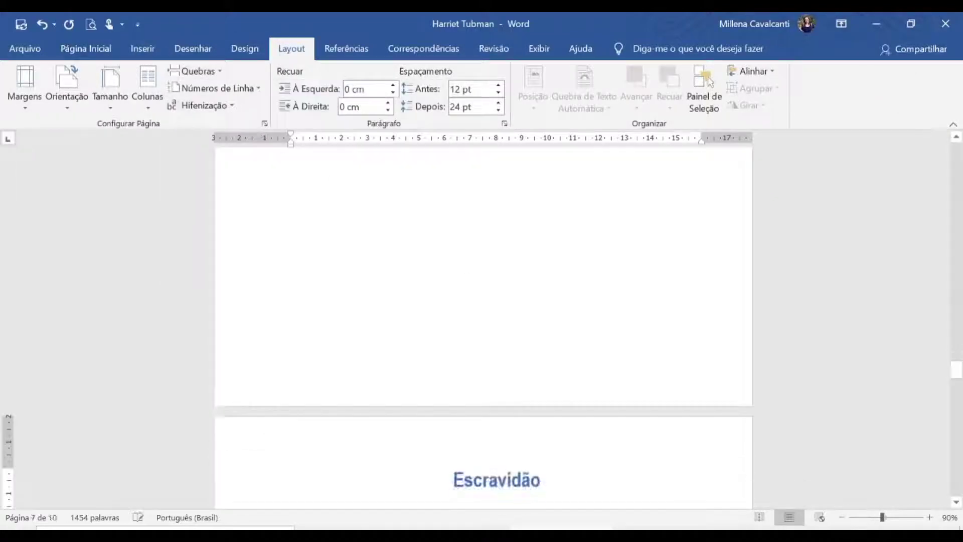
- Update the table of contents at the start of the document, refreshing only the page numbers
left_click_drag(956, 370, 956, 152)
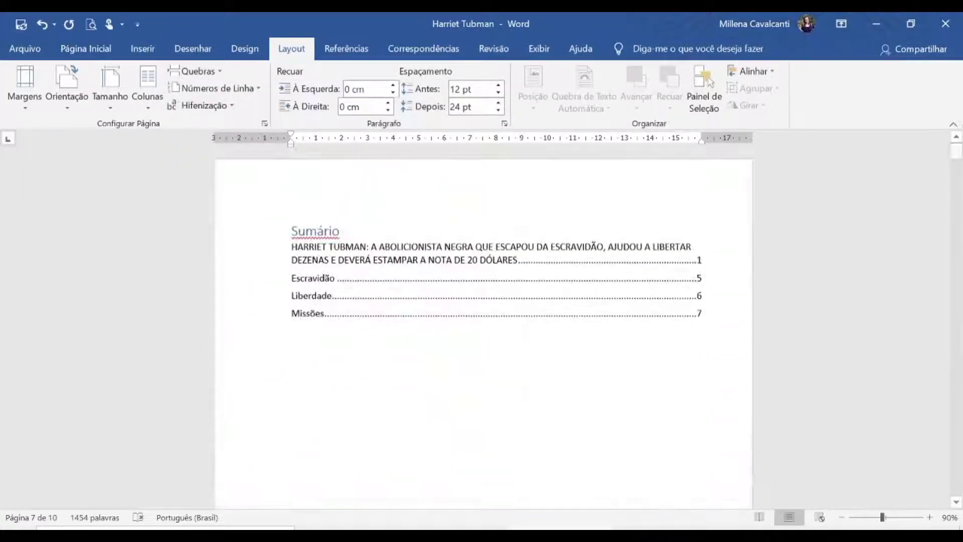
left_click_drag(291, 296, 702, 313)
right_click(562, 304)
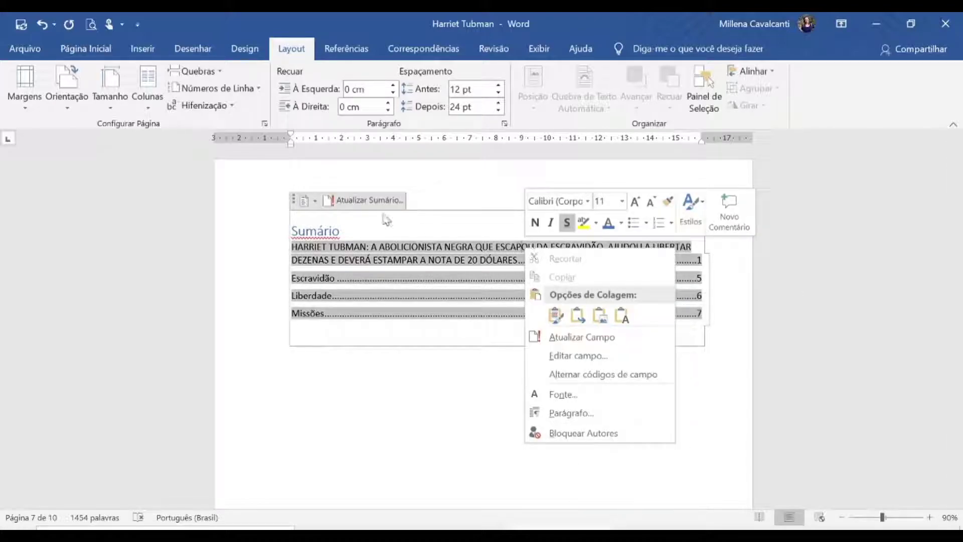
left_click(343, 200)
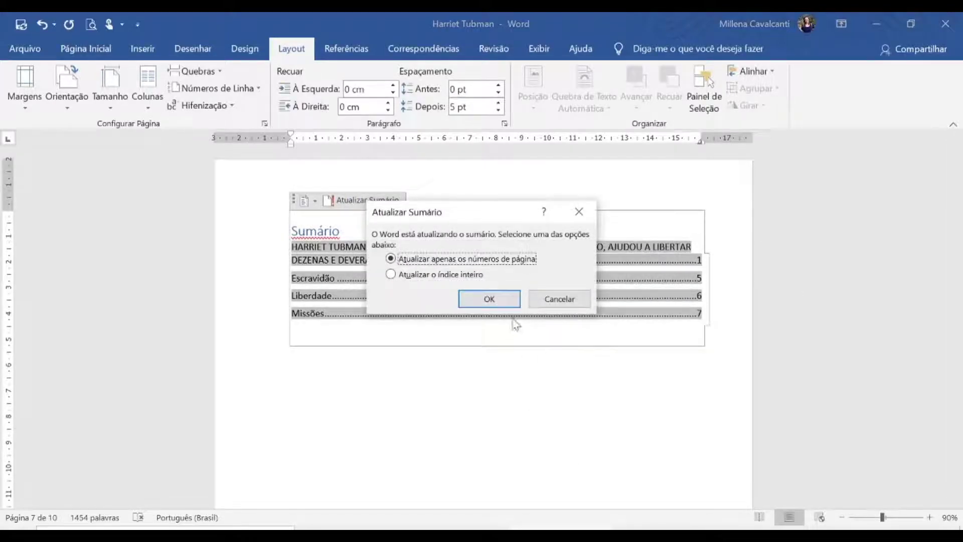
left_click(488, 301)
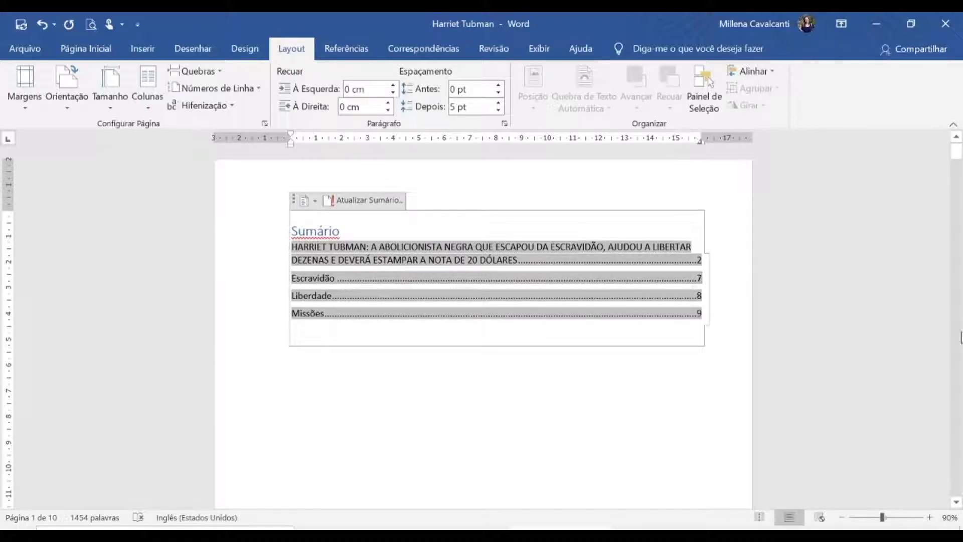
right_click(446, 251)
left_click(383, 224)
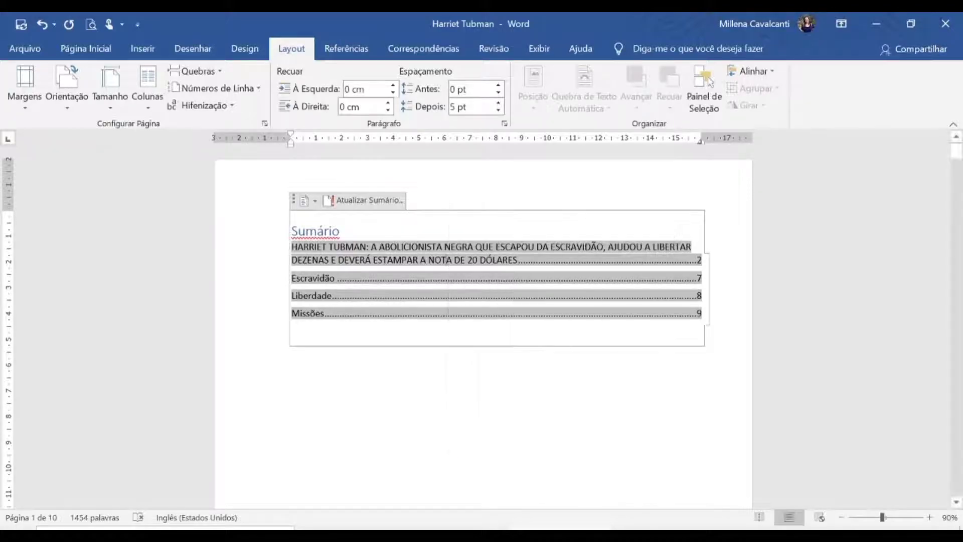